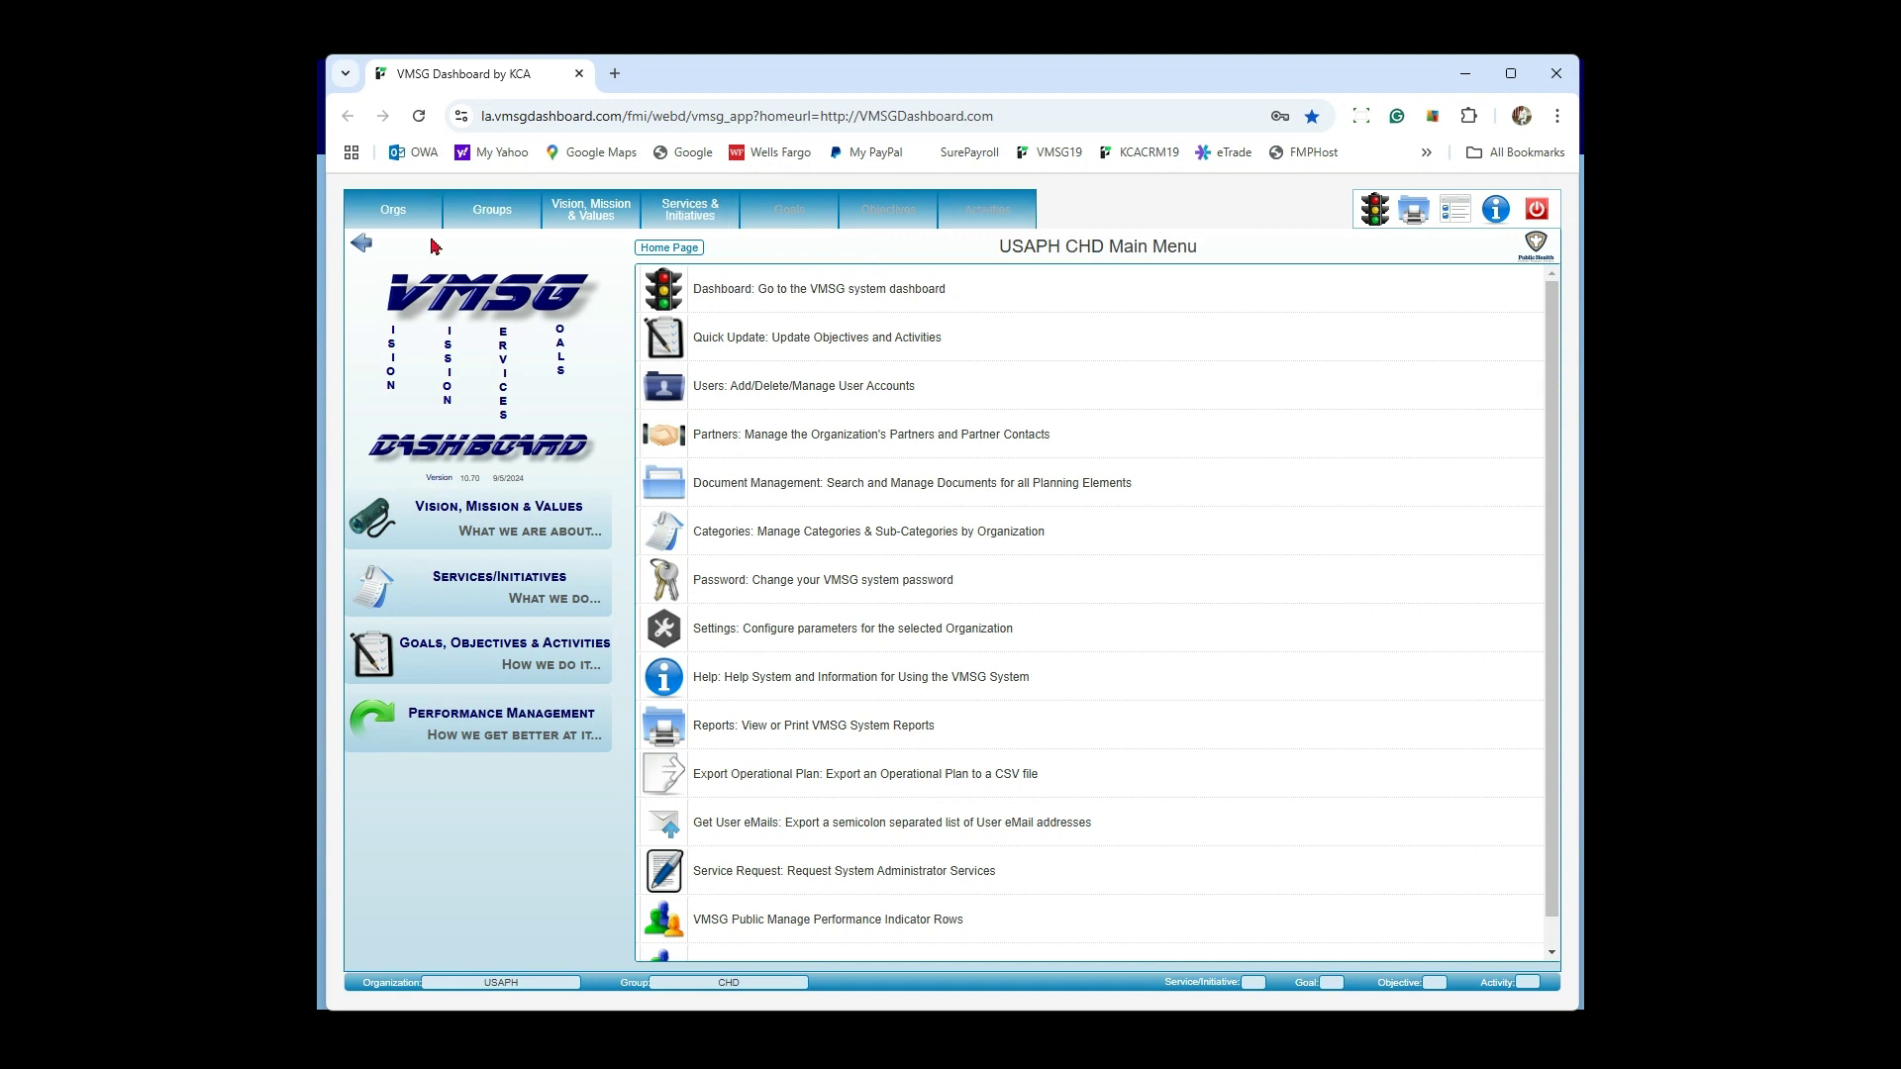
Step: Open the group list and make the Tobacco - 2024 group under the Community Health Division the selected group
{"action": "left_click", "coordinate": [485, 214]}
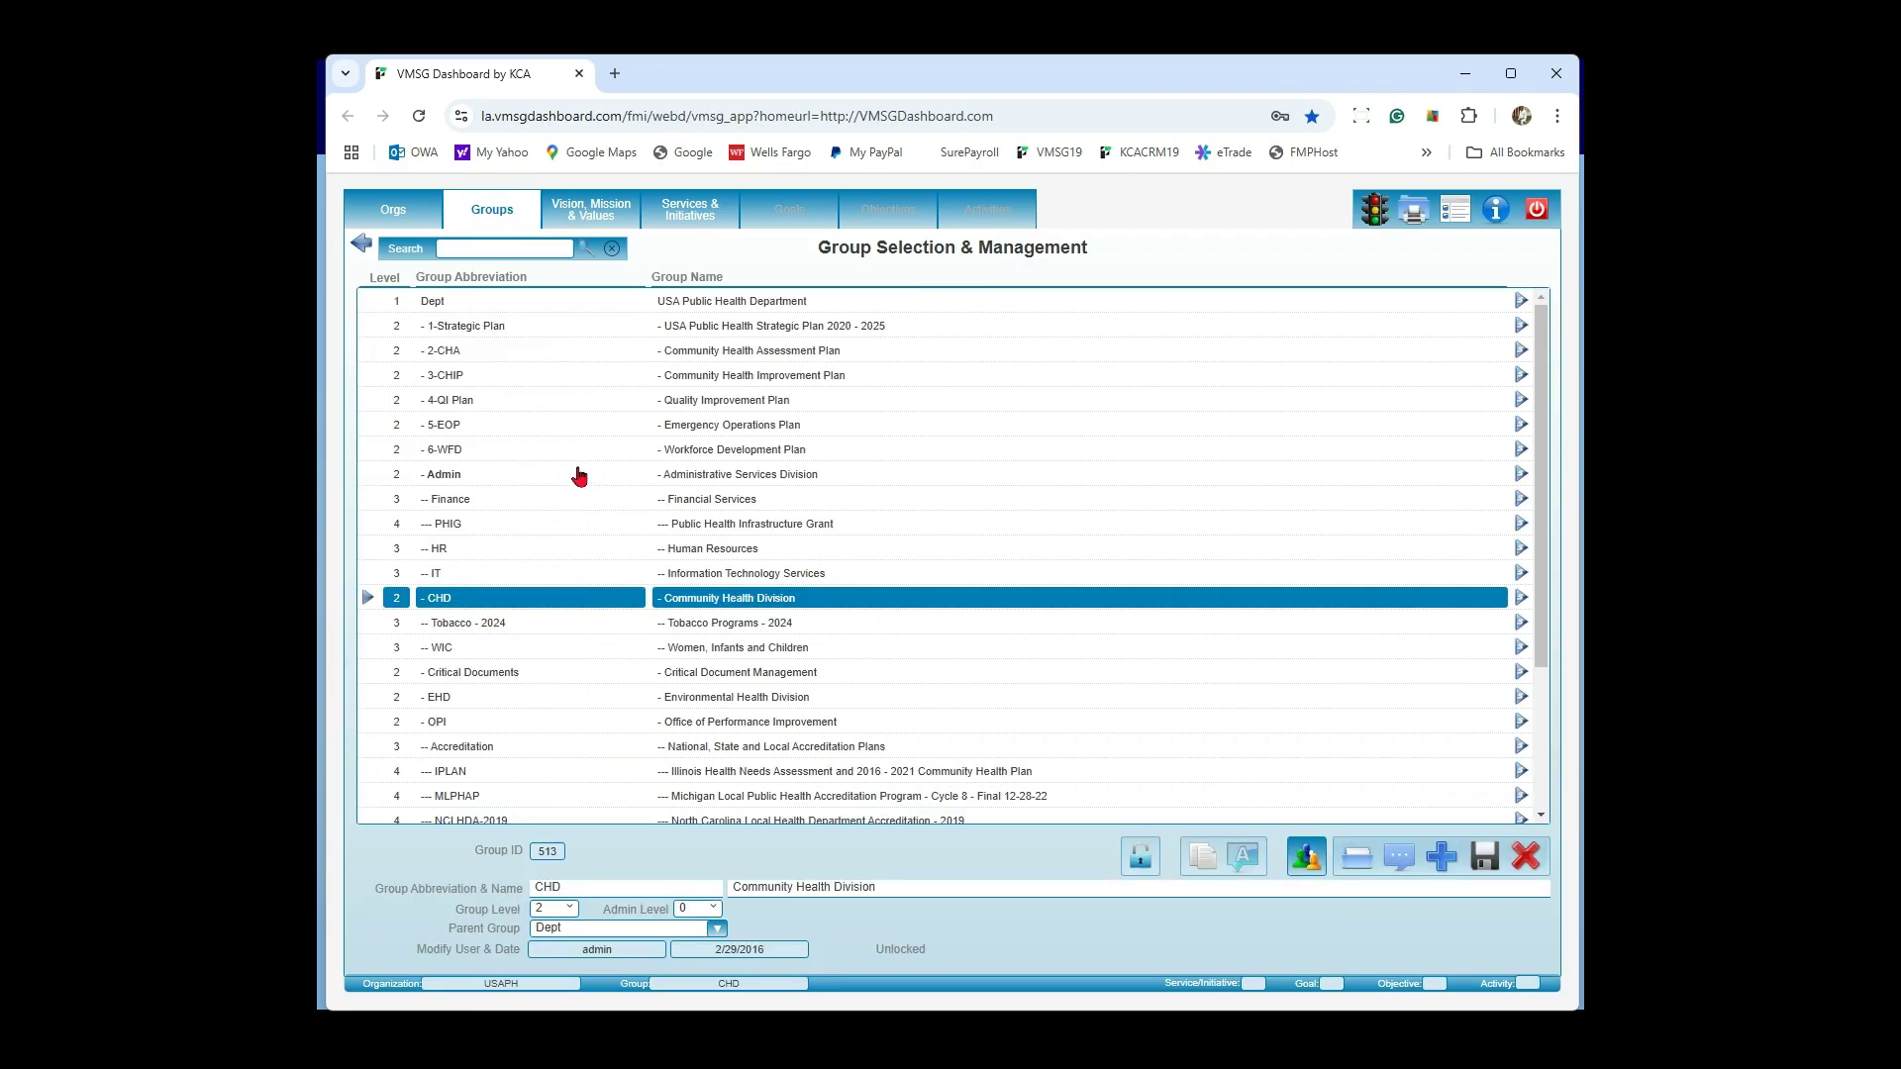
{"action": "left_click", "coordinate": [440, 307]}
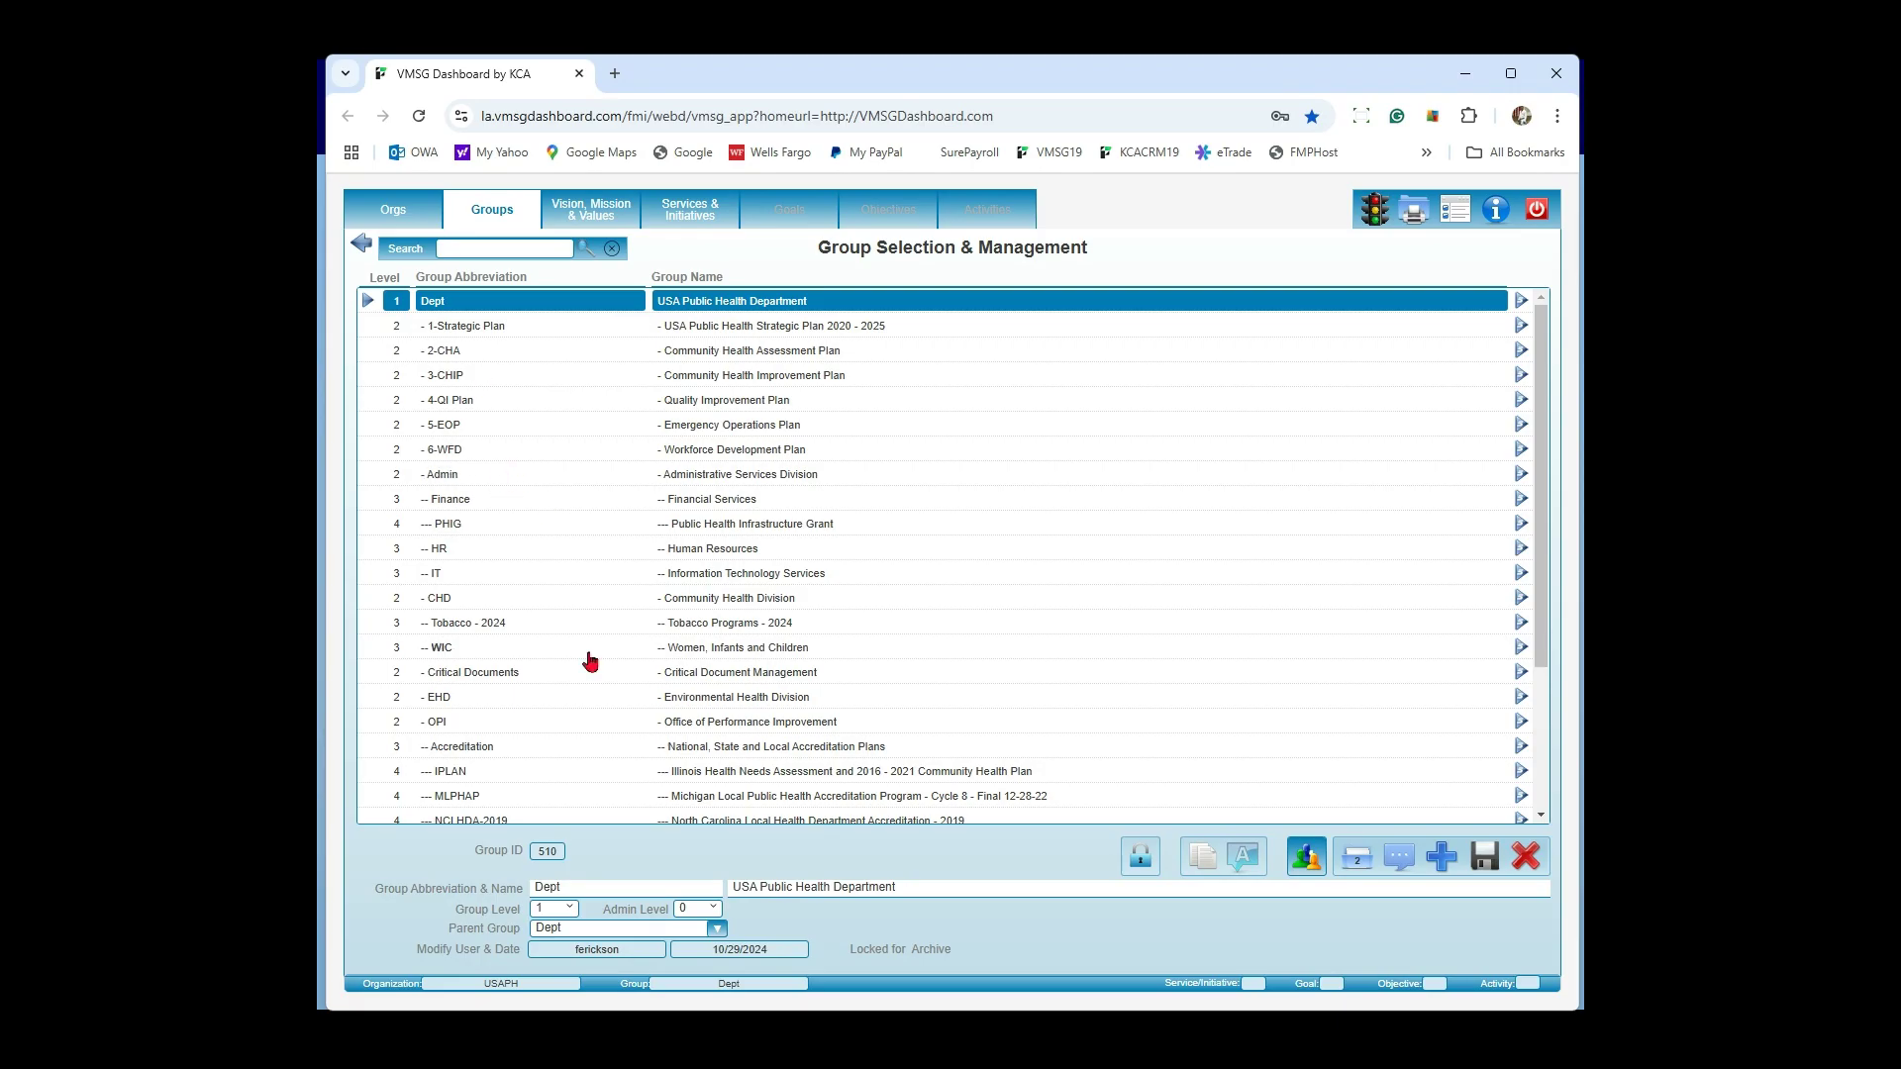
{"action": "left_click", "coordinate": [444, 606]}
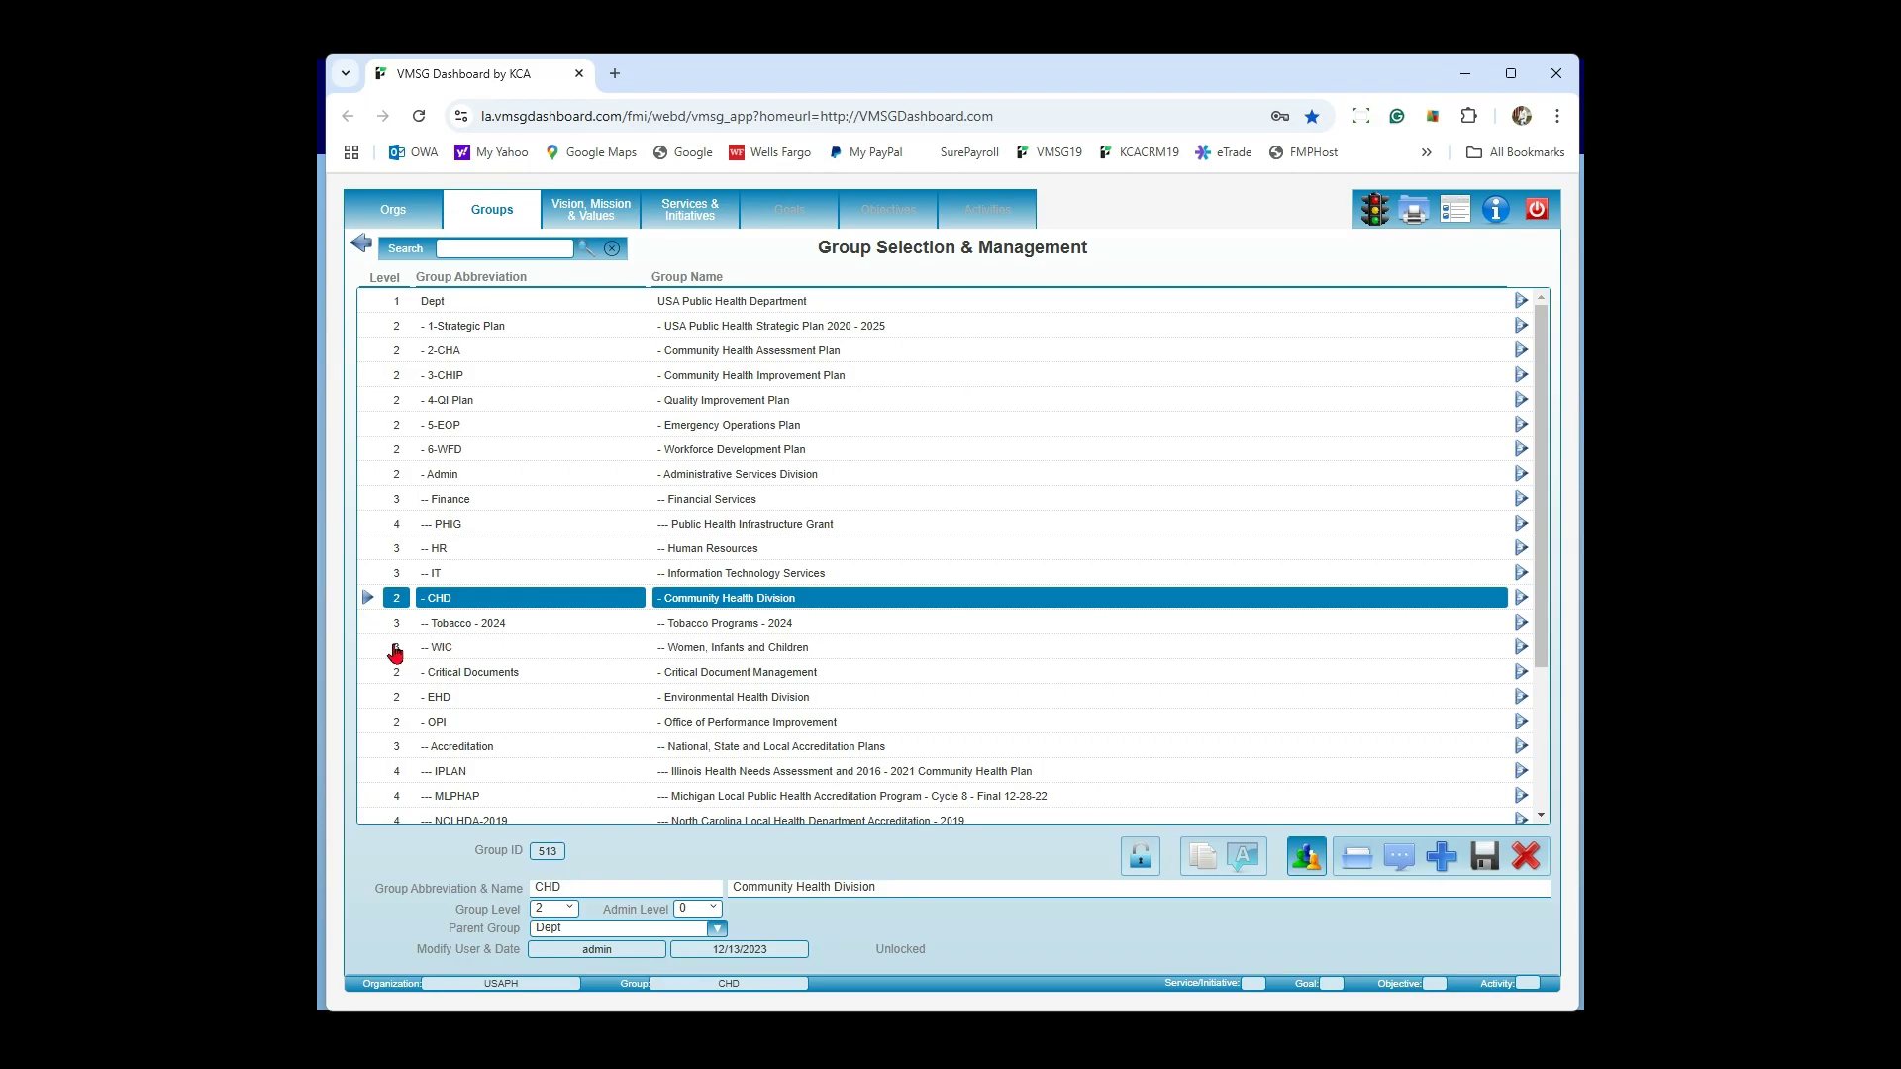
{"action": "left_click", "coordinate": [472, 626]}
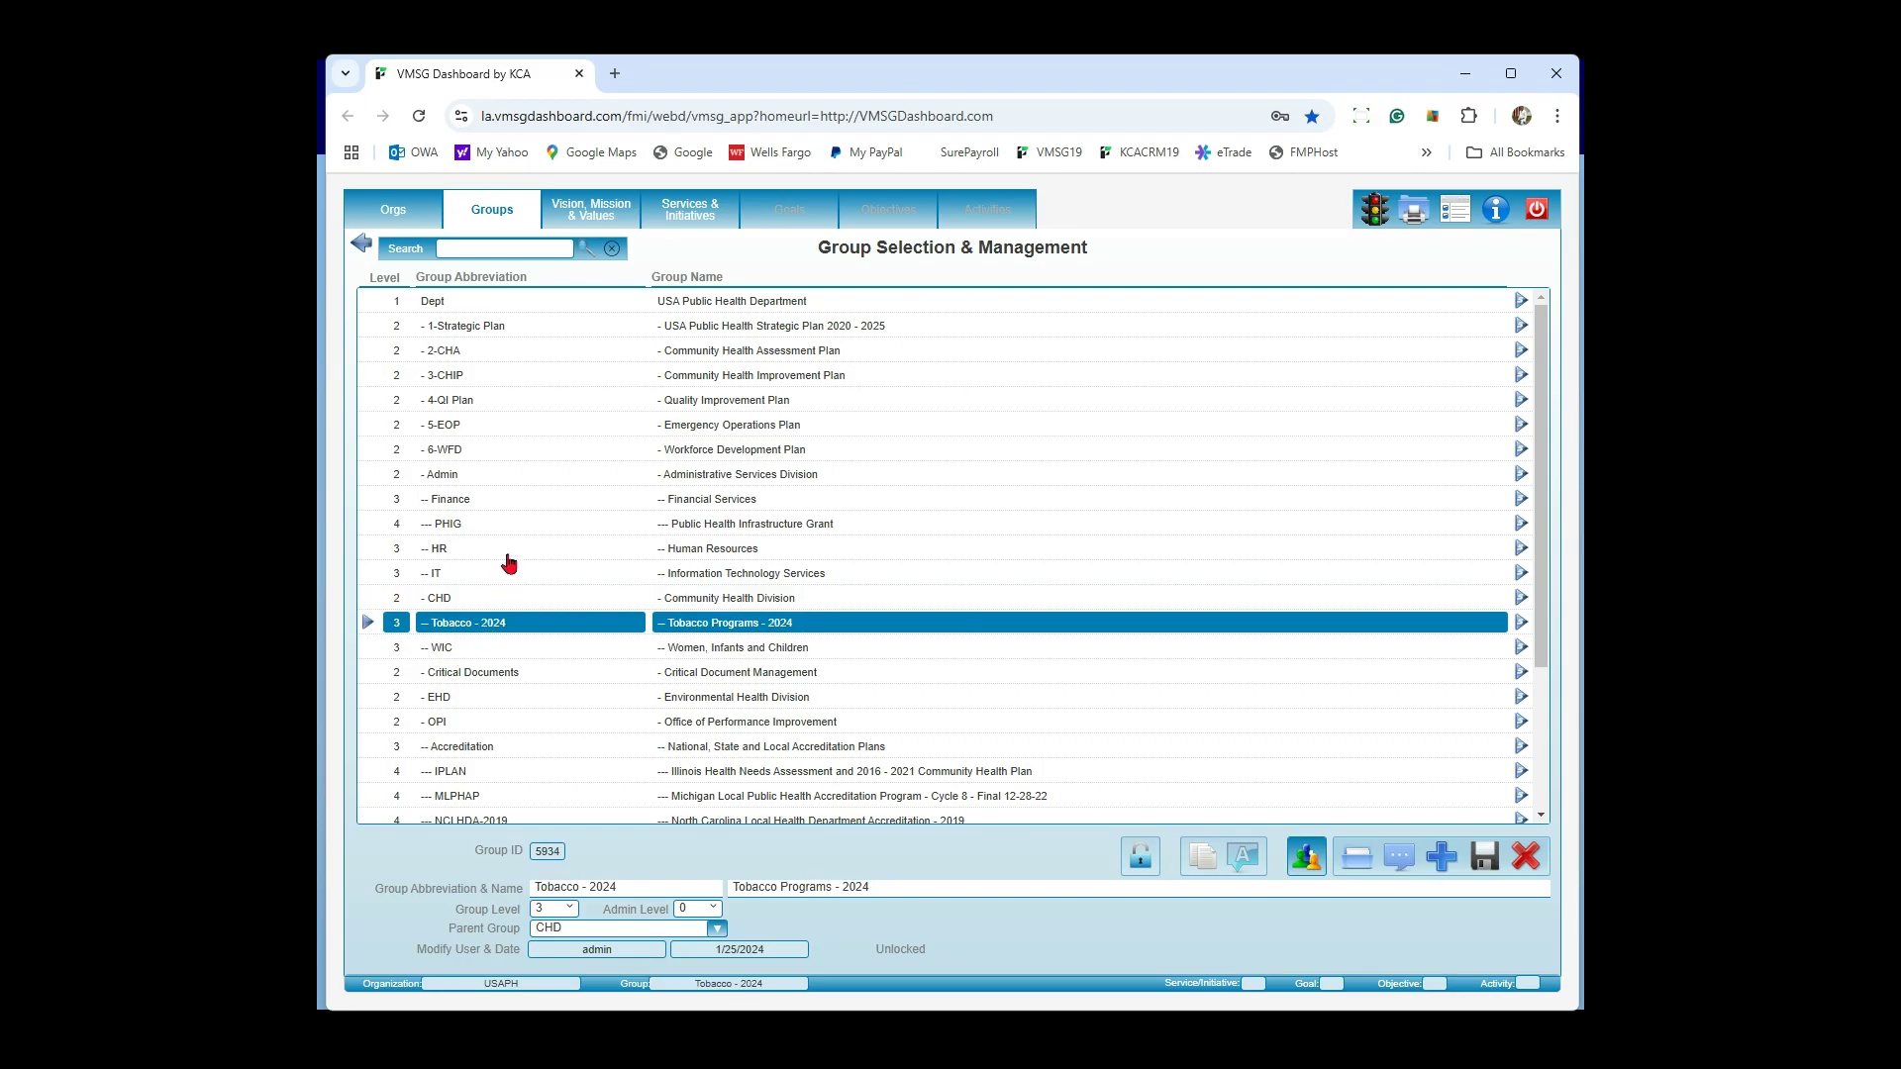
Step: Open the Tobacco Cessation initiative's goals and view the status colour options for the goal "Reduce smoking in high schools"
{"action": "left_click", "coordinate": [690, 219]}
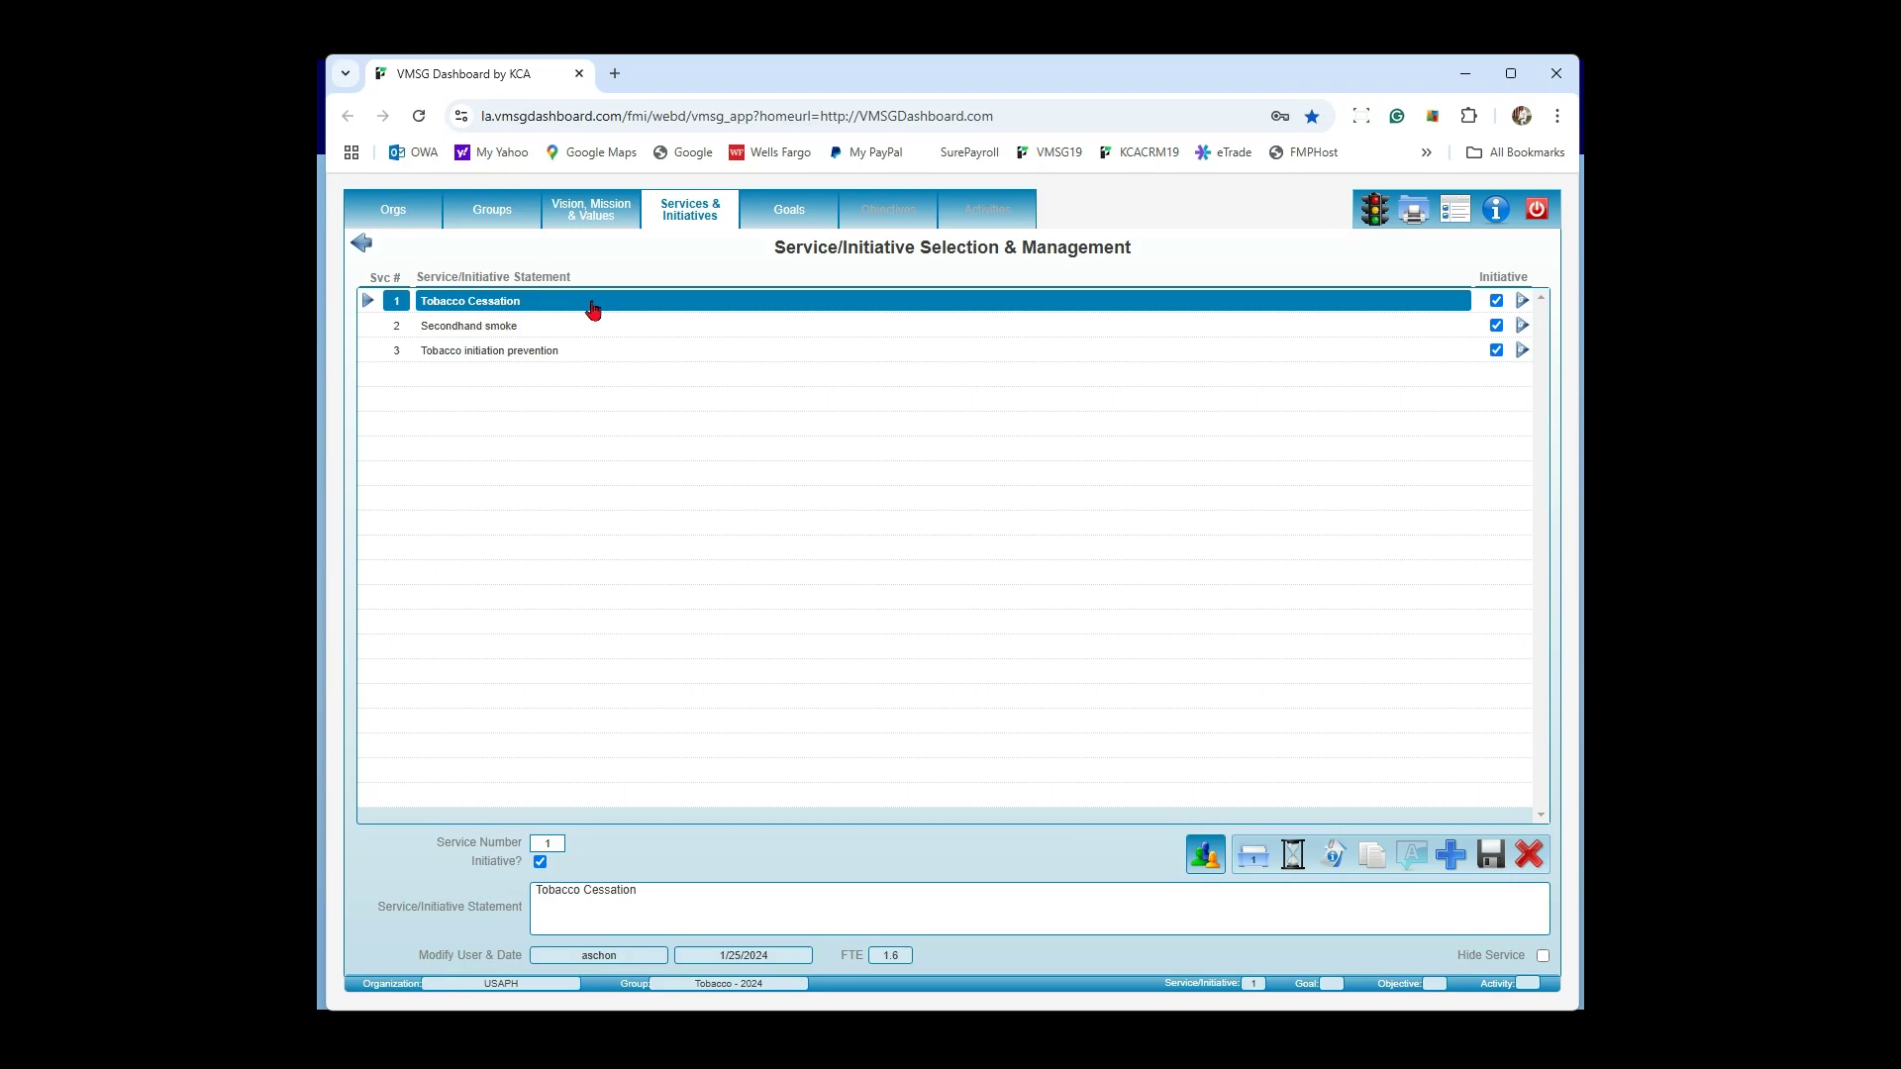
{"action": "left_click", "coordinate": [785, 219]}
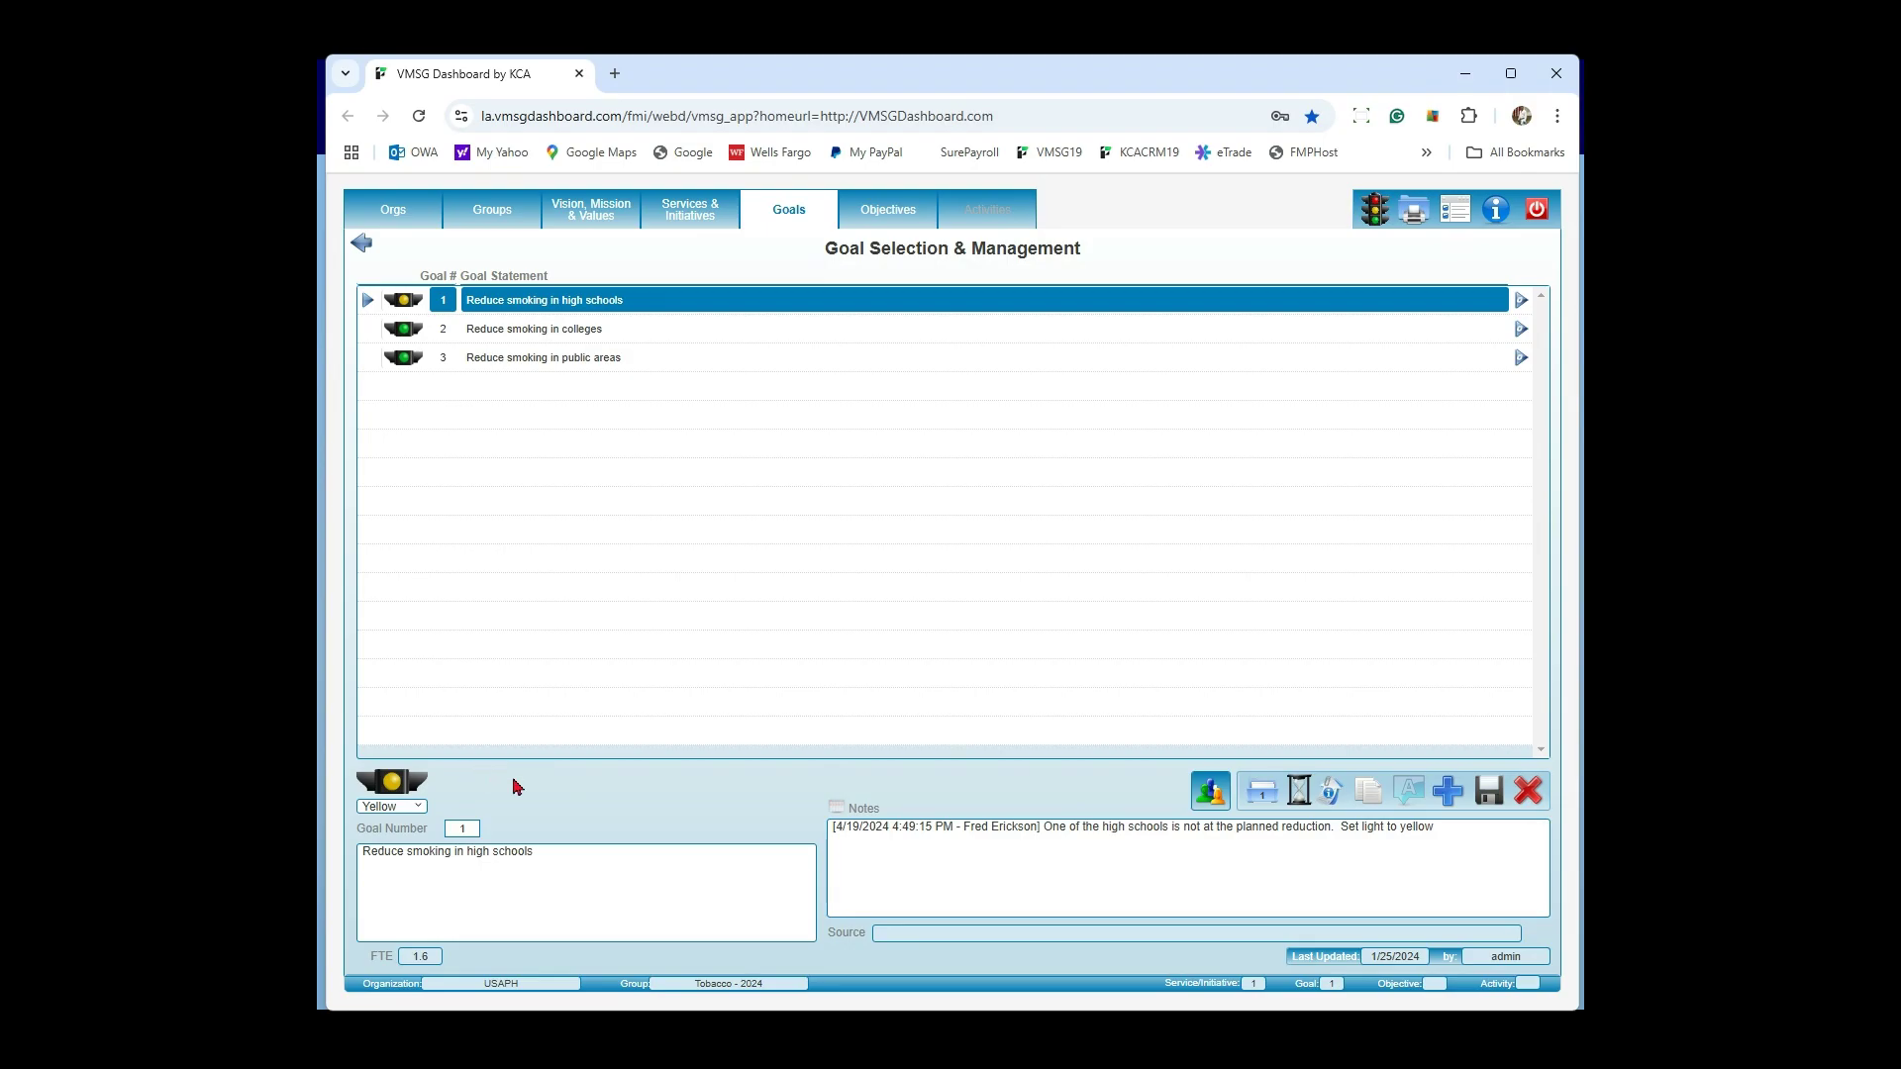
{"action": "left_click", "coordinate": [419, 809]}
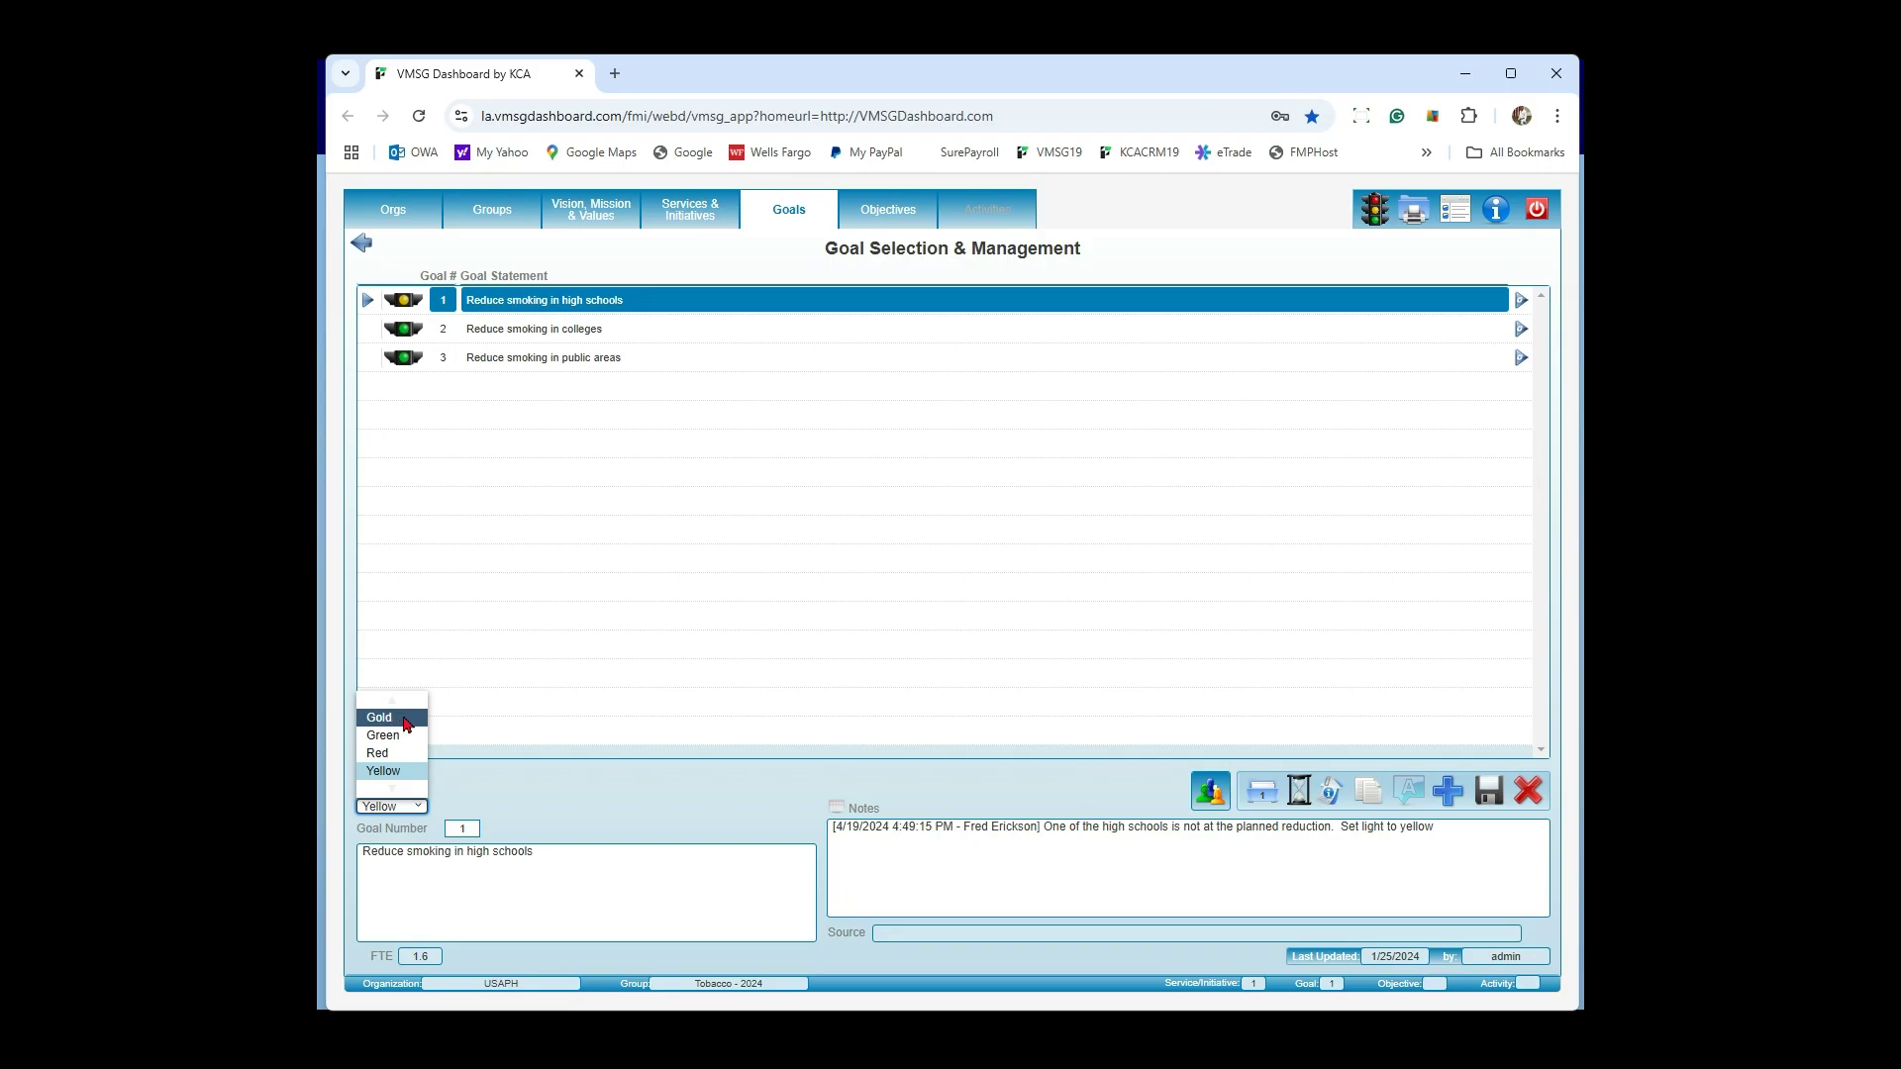
{"action": "left_click", "coordinate": [547, 792]}
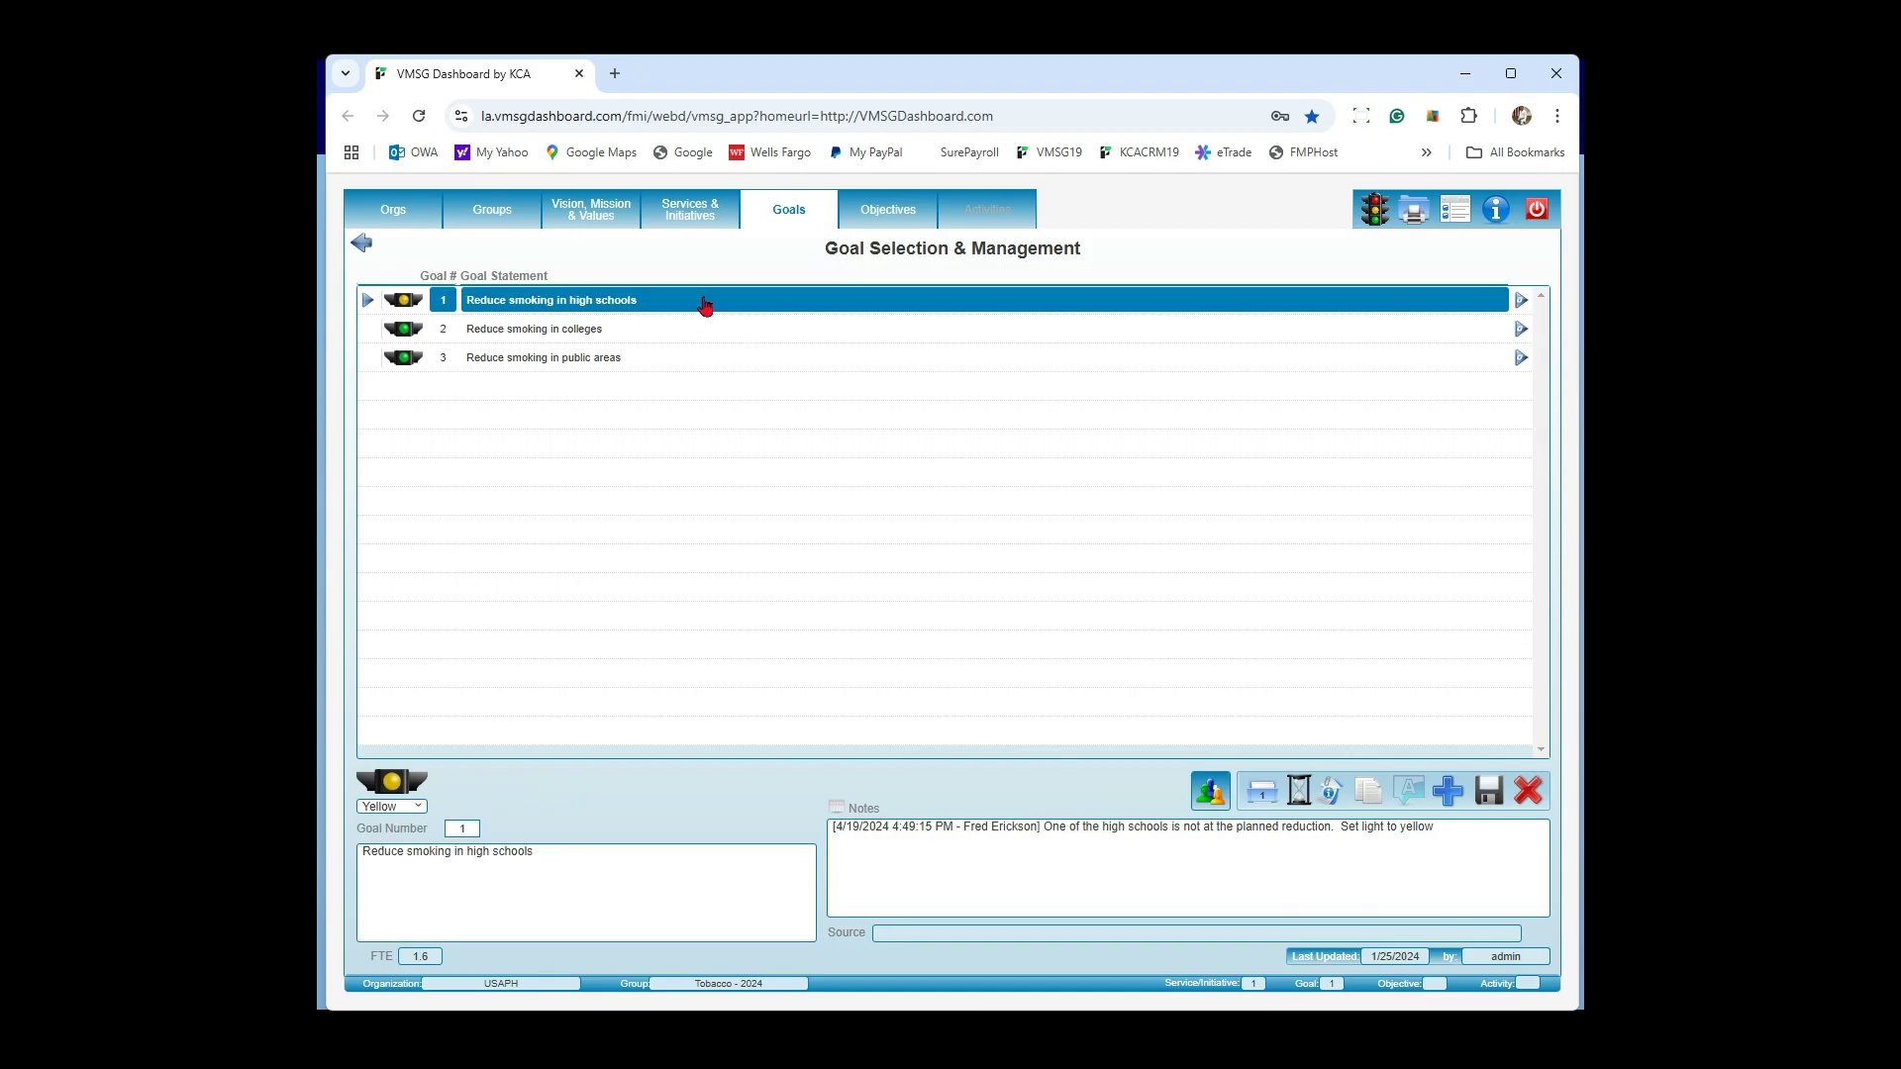
Step: Open the high school goal's objectives and examine the statement and percent reduction of the Wayne High School objective
{"action": "left_click", "coordinate": [898, 213]}
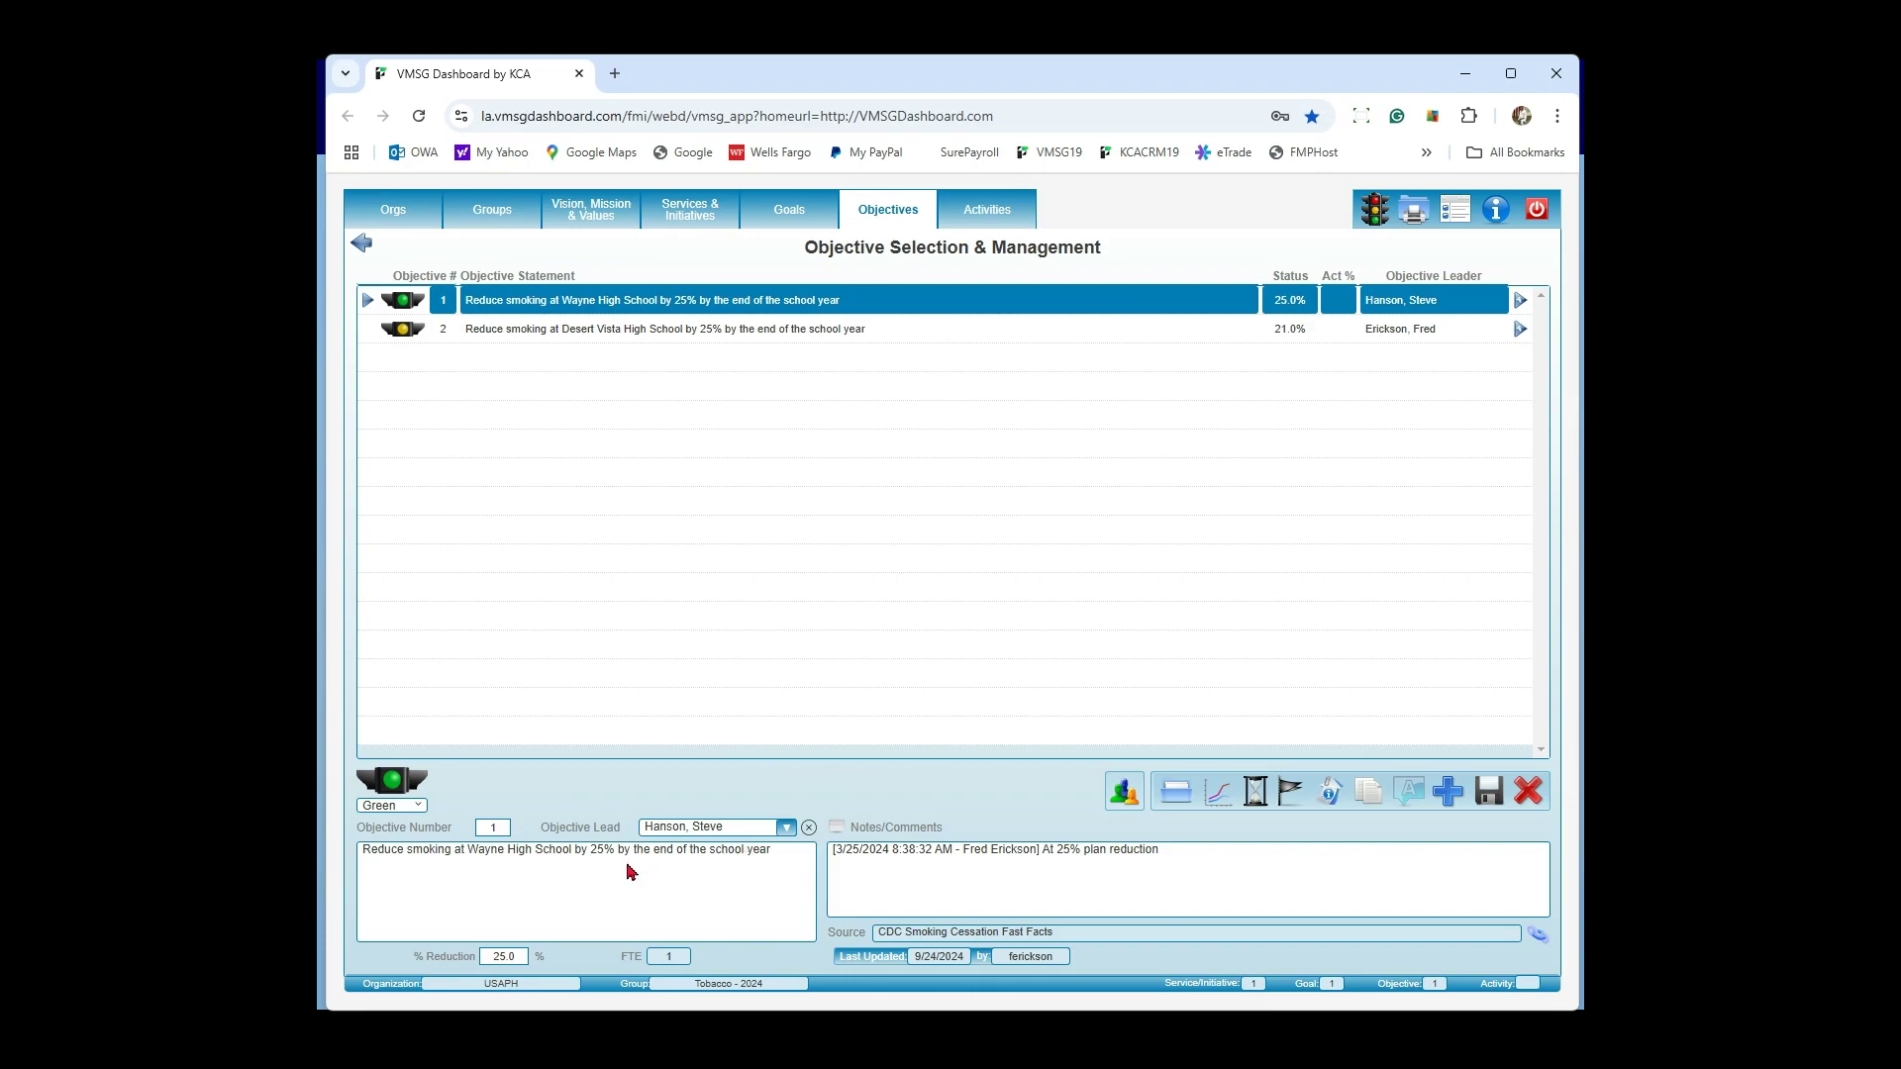
{"action": "left_click_drag", "start_coordinate": [591, 857], "coordinate": [616, 854]}
{"action": "double_click", "coordinate": [507, 957]}
{"action": "left_click", "coordinate": [882, 784]}
Step: View the CDC Smoking Cessation Fast Facts source linked to the Wayne High School objective, and close that page
{"action": "left_click", "coordinate": [1537, 937]}
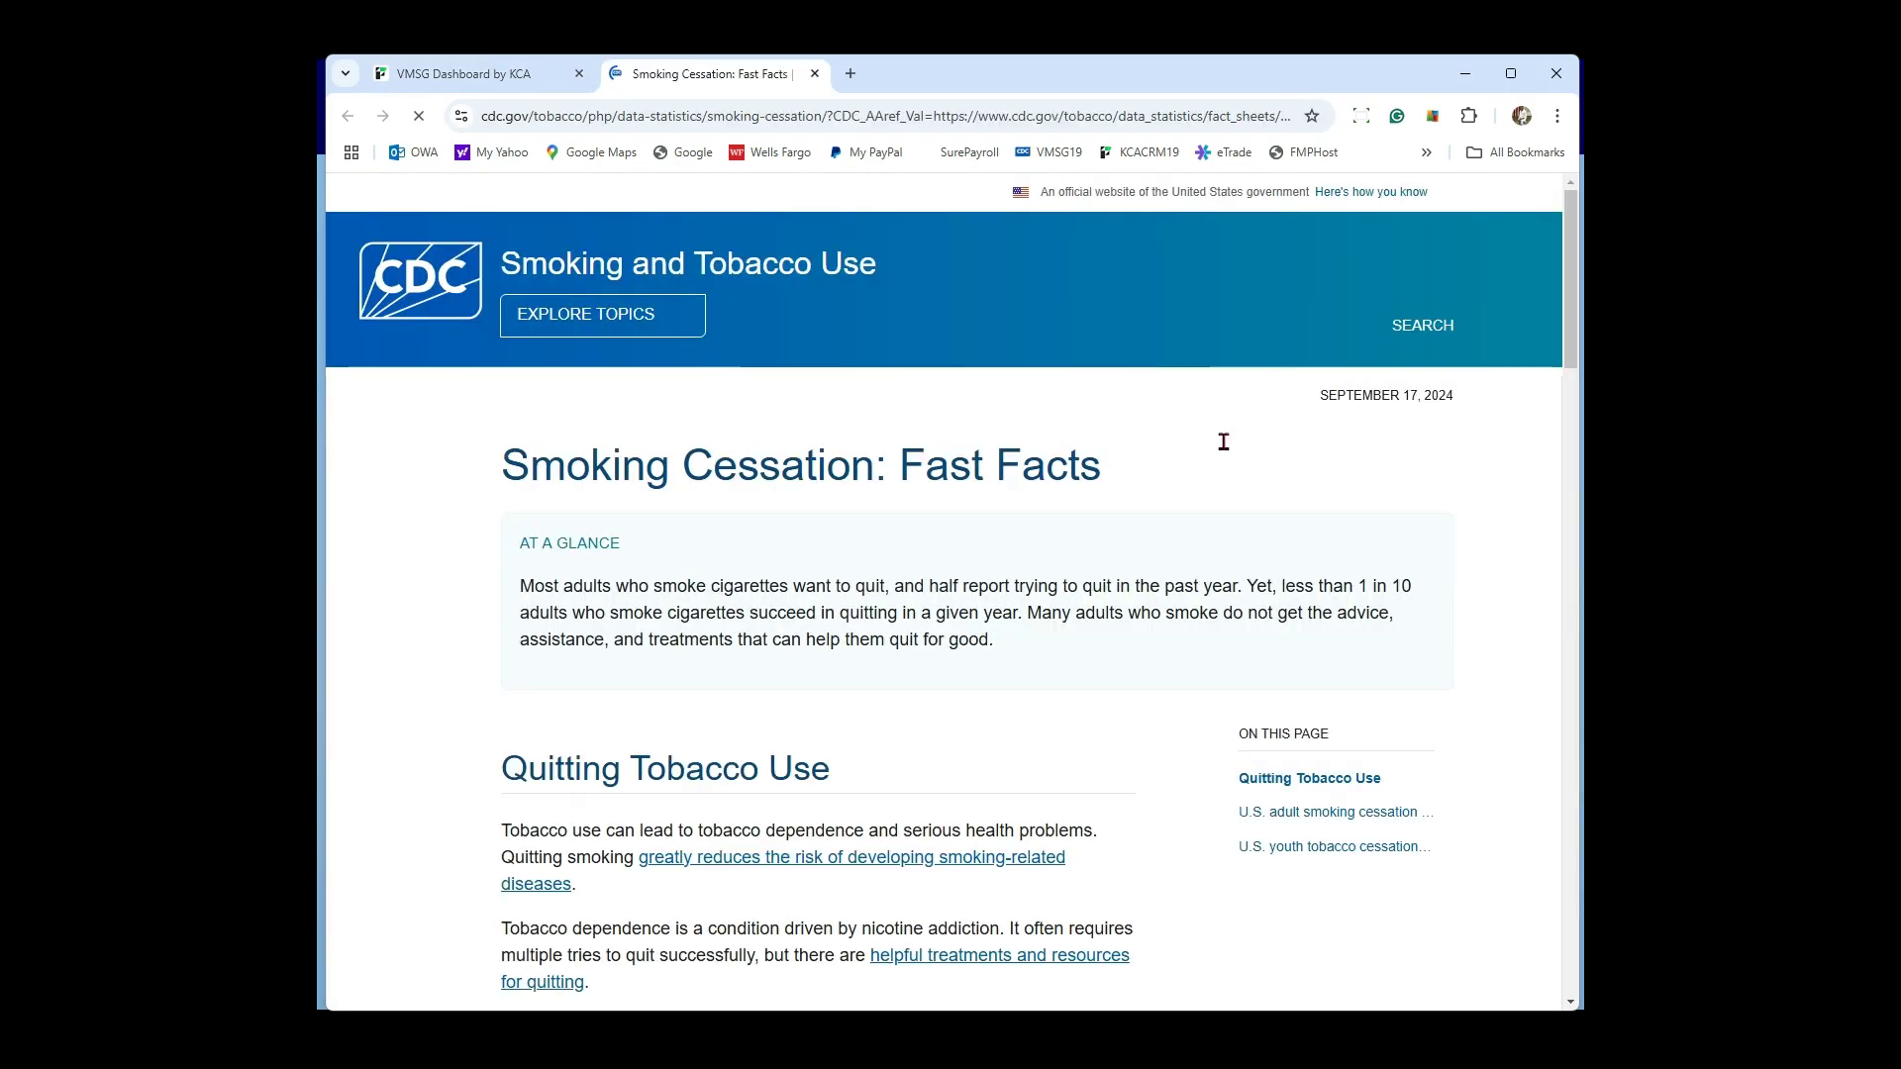
{"action": "left_click_drag", "start_coordinate": [503, 460], "coordinate": [1142, 454]}
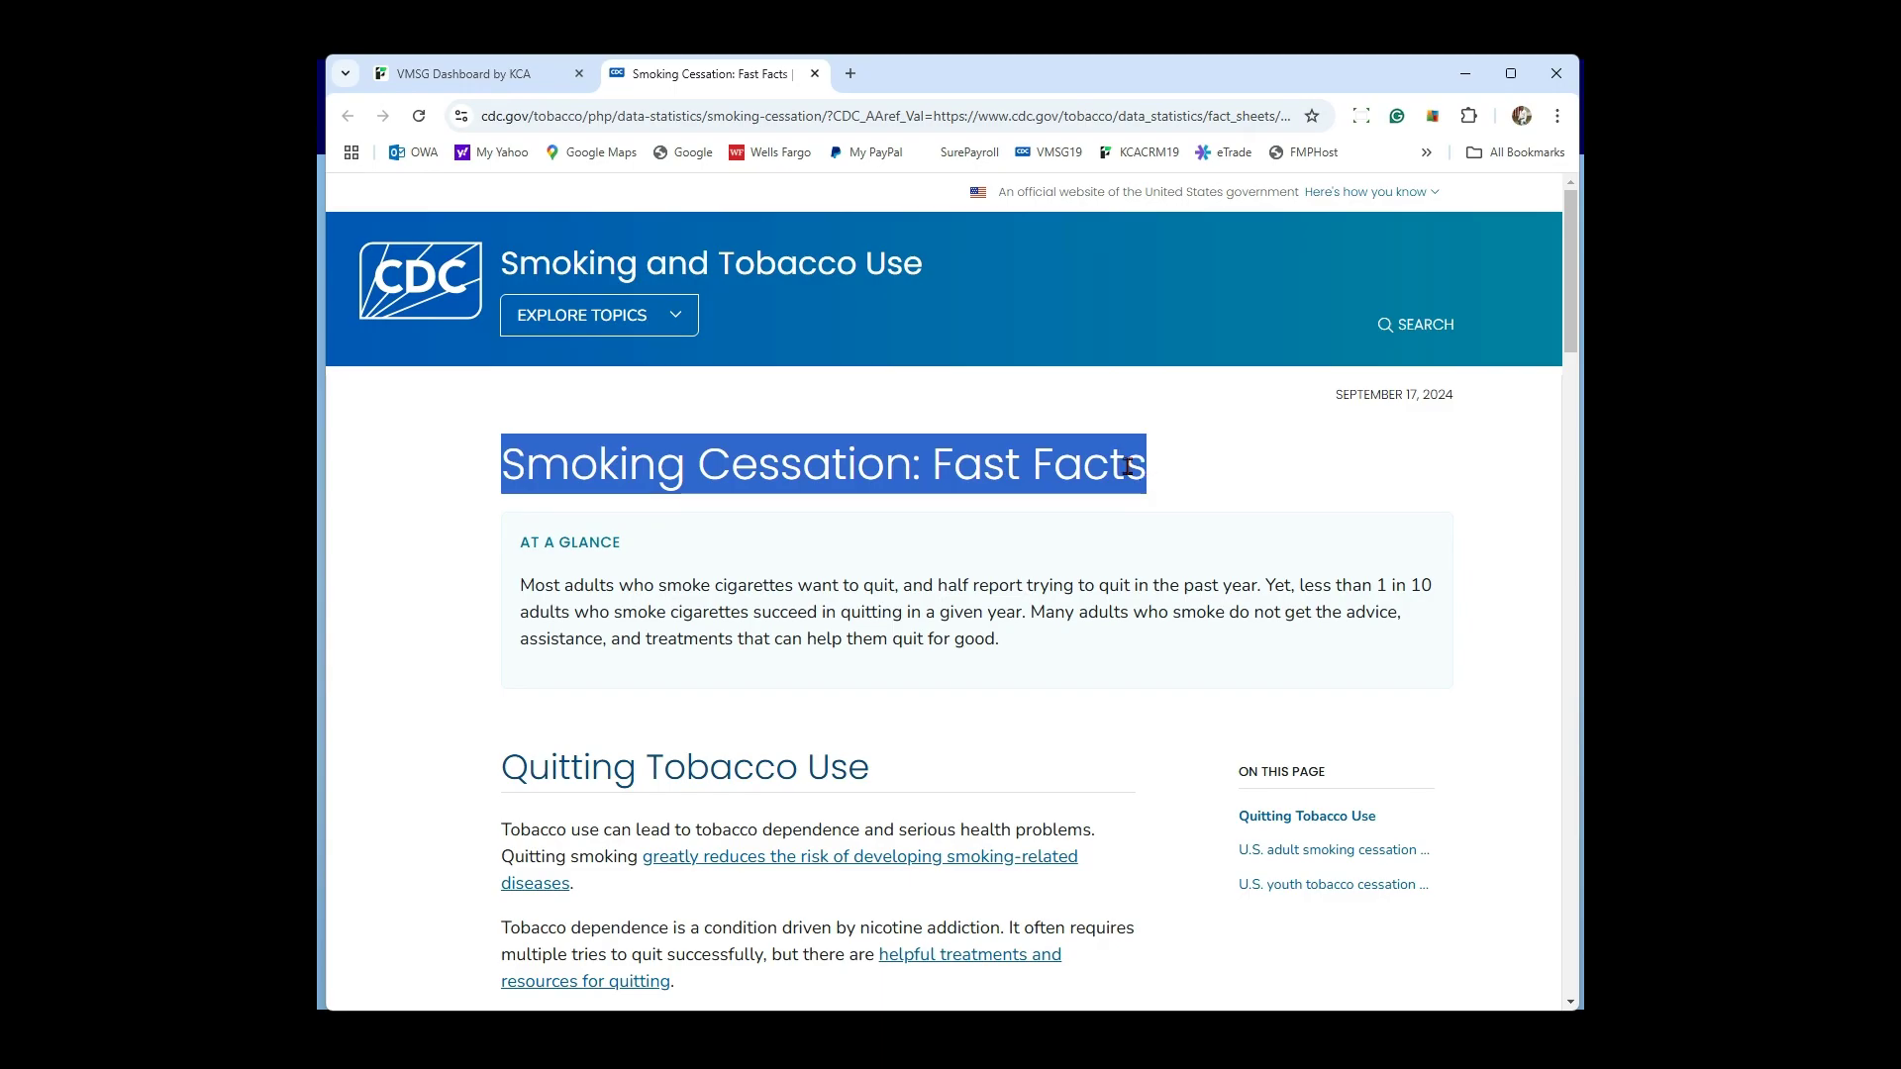
{"action": "left_click", "coordinate": [814, 73]}
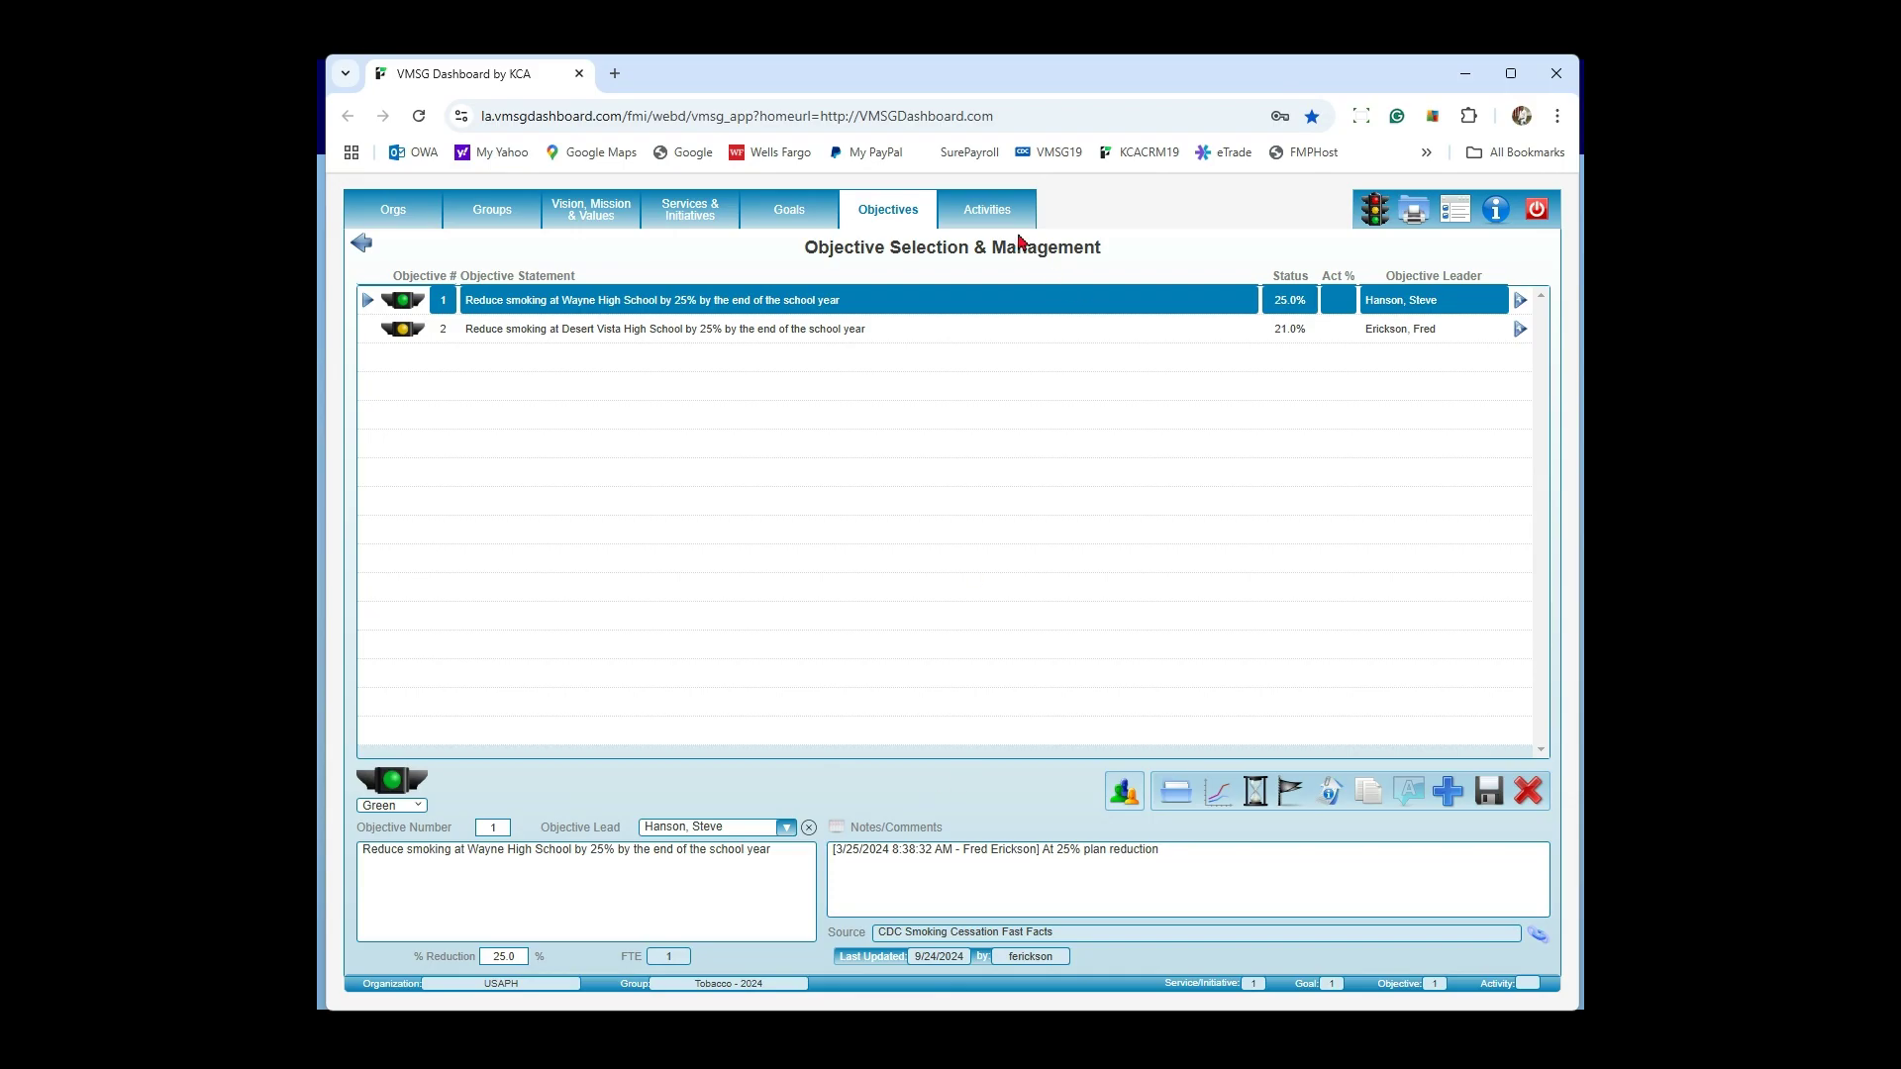
Step: Open the Wayne High School objective's activities and view the activity type options for activity 1, keeping its current type
{"action": "left_click", "coordinate": [998, 213]}
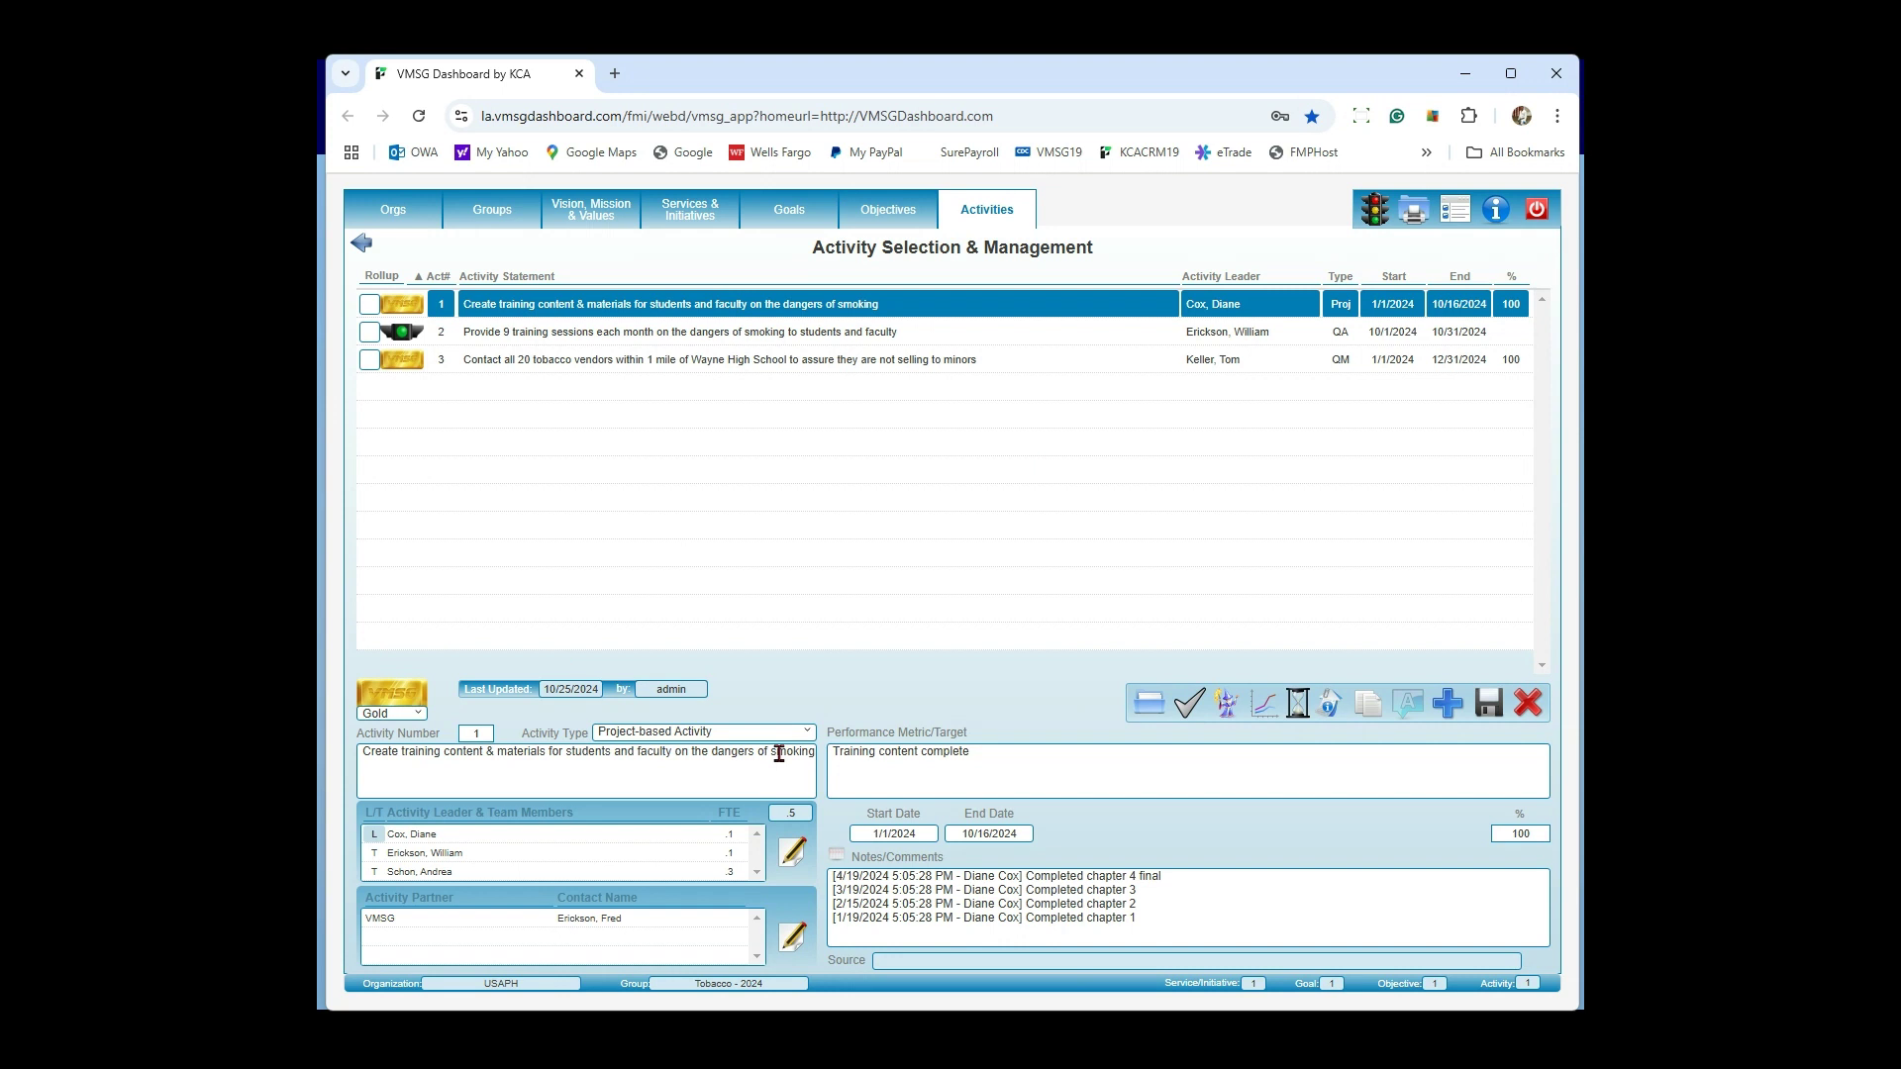
{"action": "left_click", "coordinate": [808, 737]}
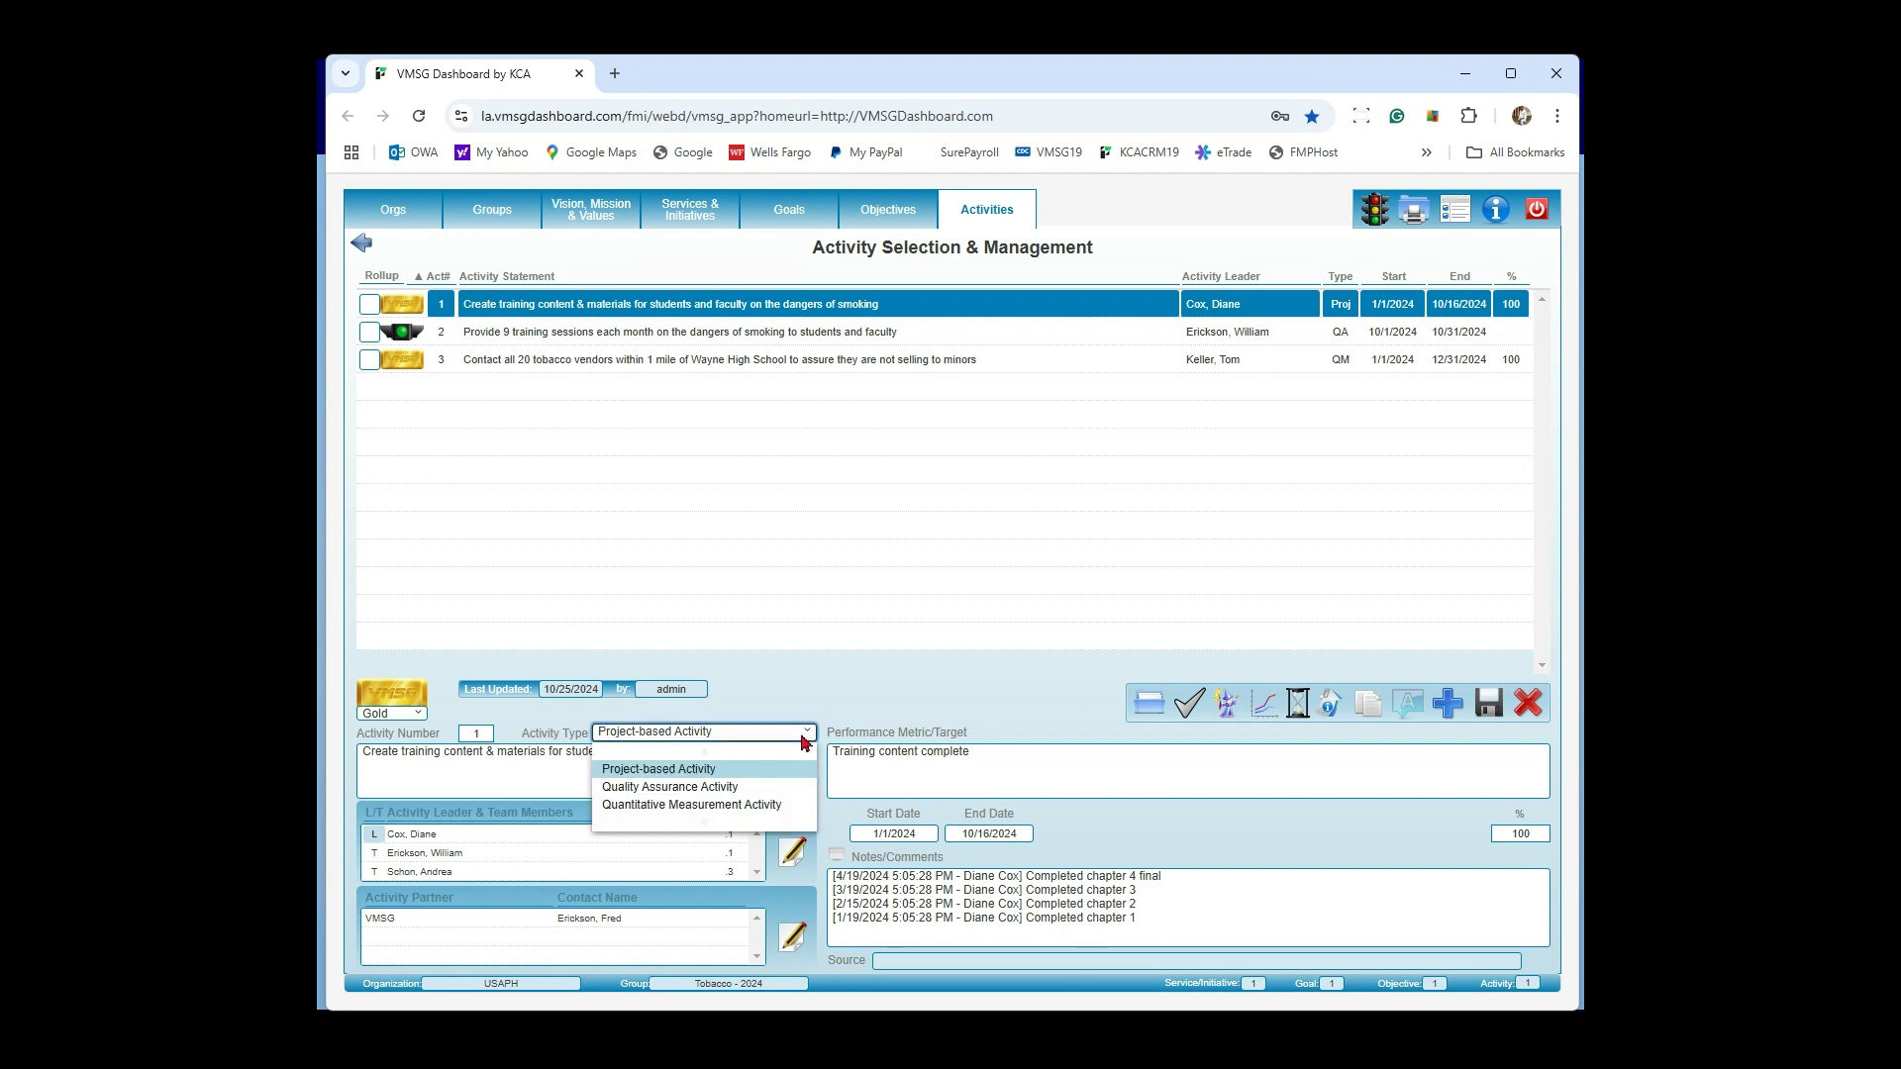
{"action": "left_click", "coordinate": [789, 683]}
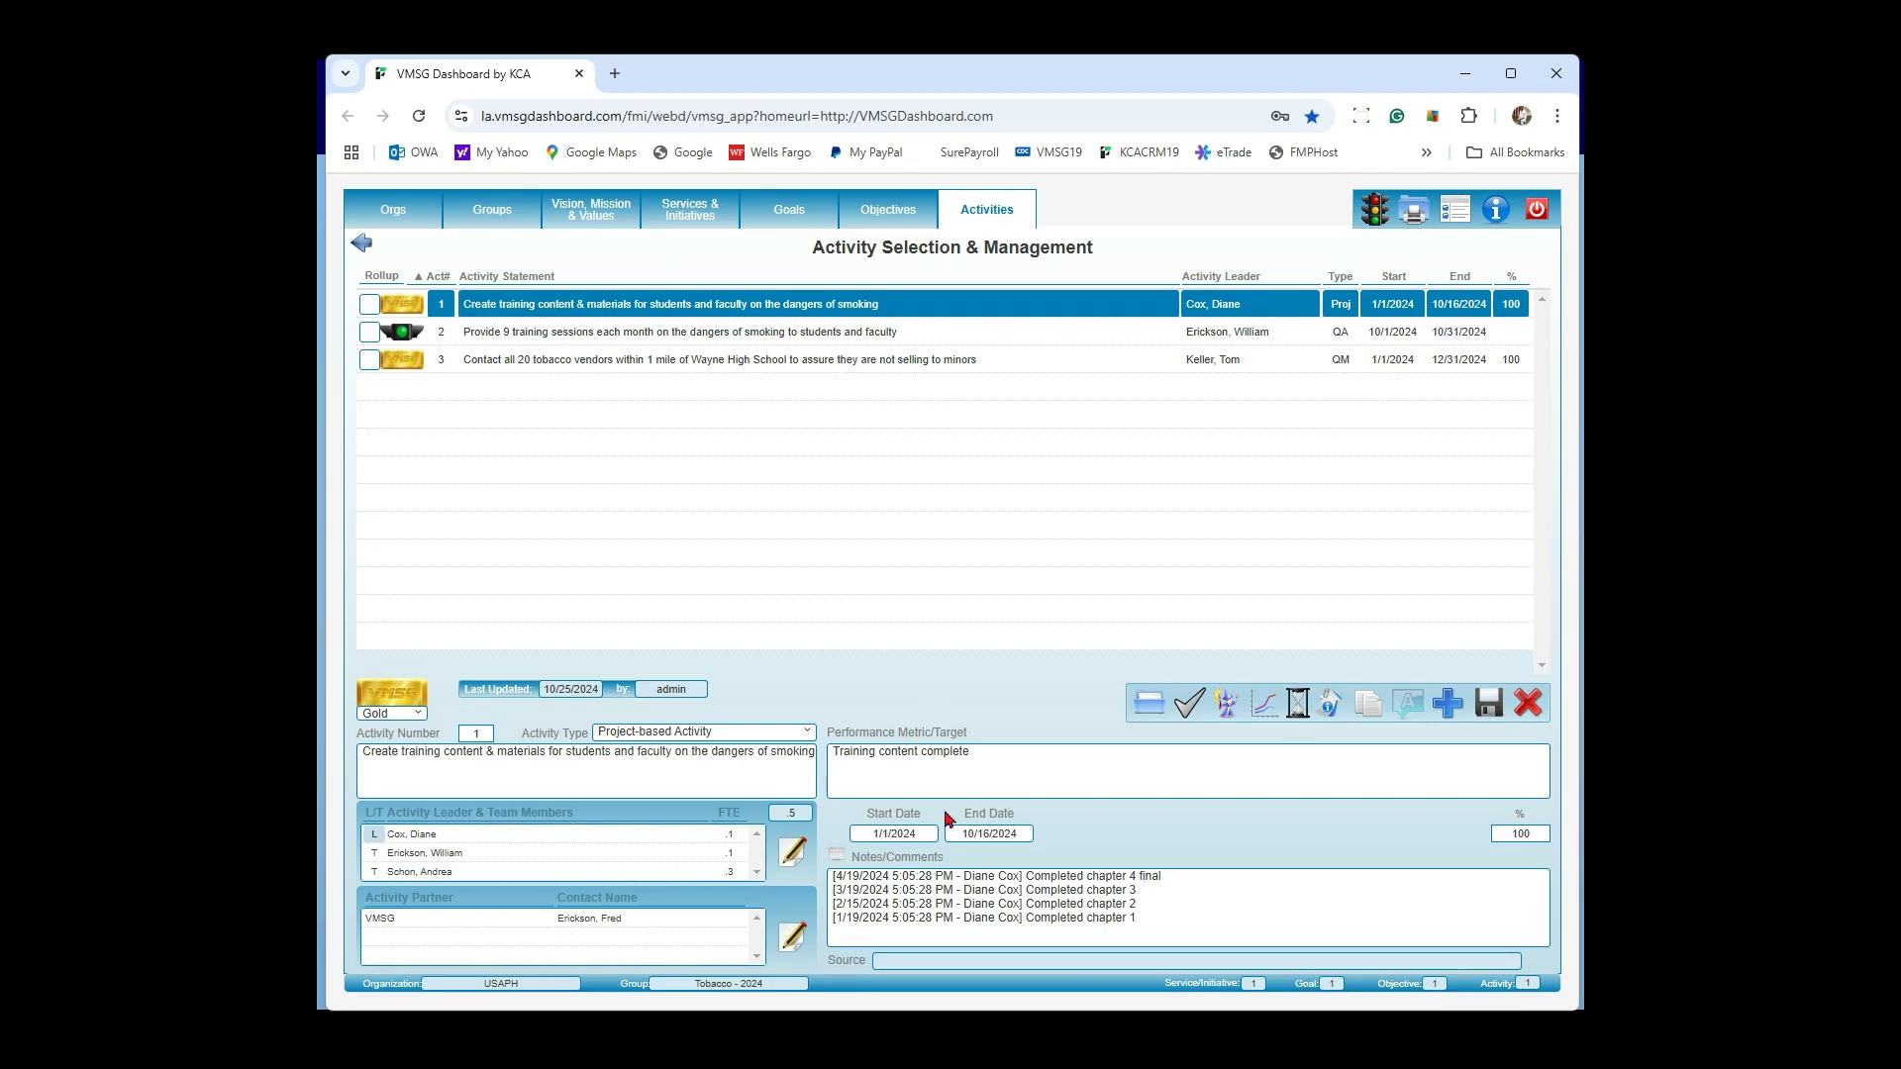
Step: Review activity 1's leader and team selection with the group filter cleared, and return to the activities without saving
{"action": "mouse_move", "coordinate": [1023, 838]}
{"action": "left_click", "coordinate": [792, 856]}
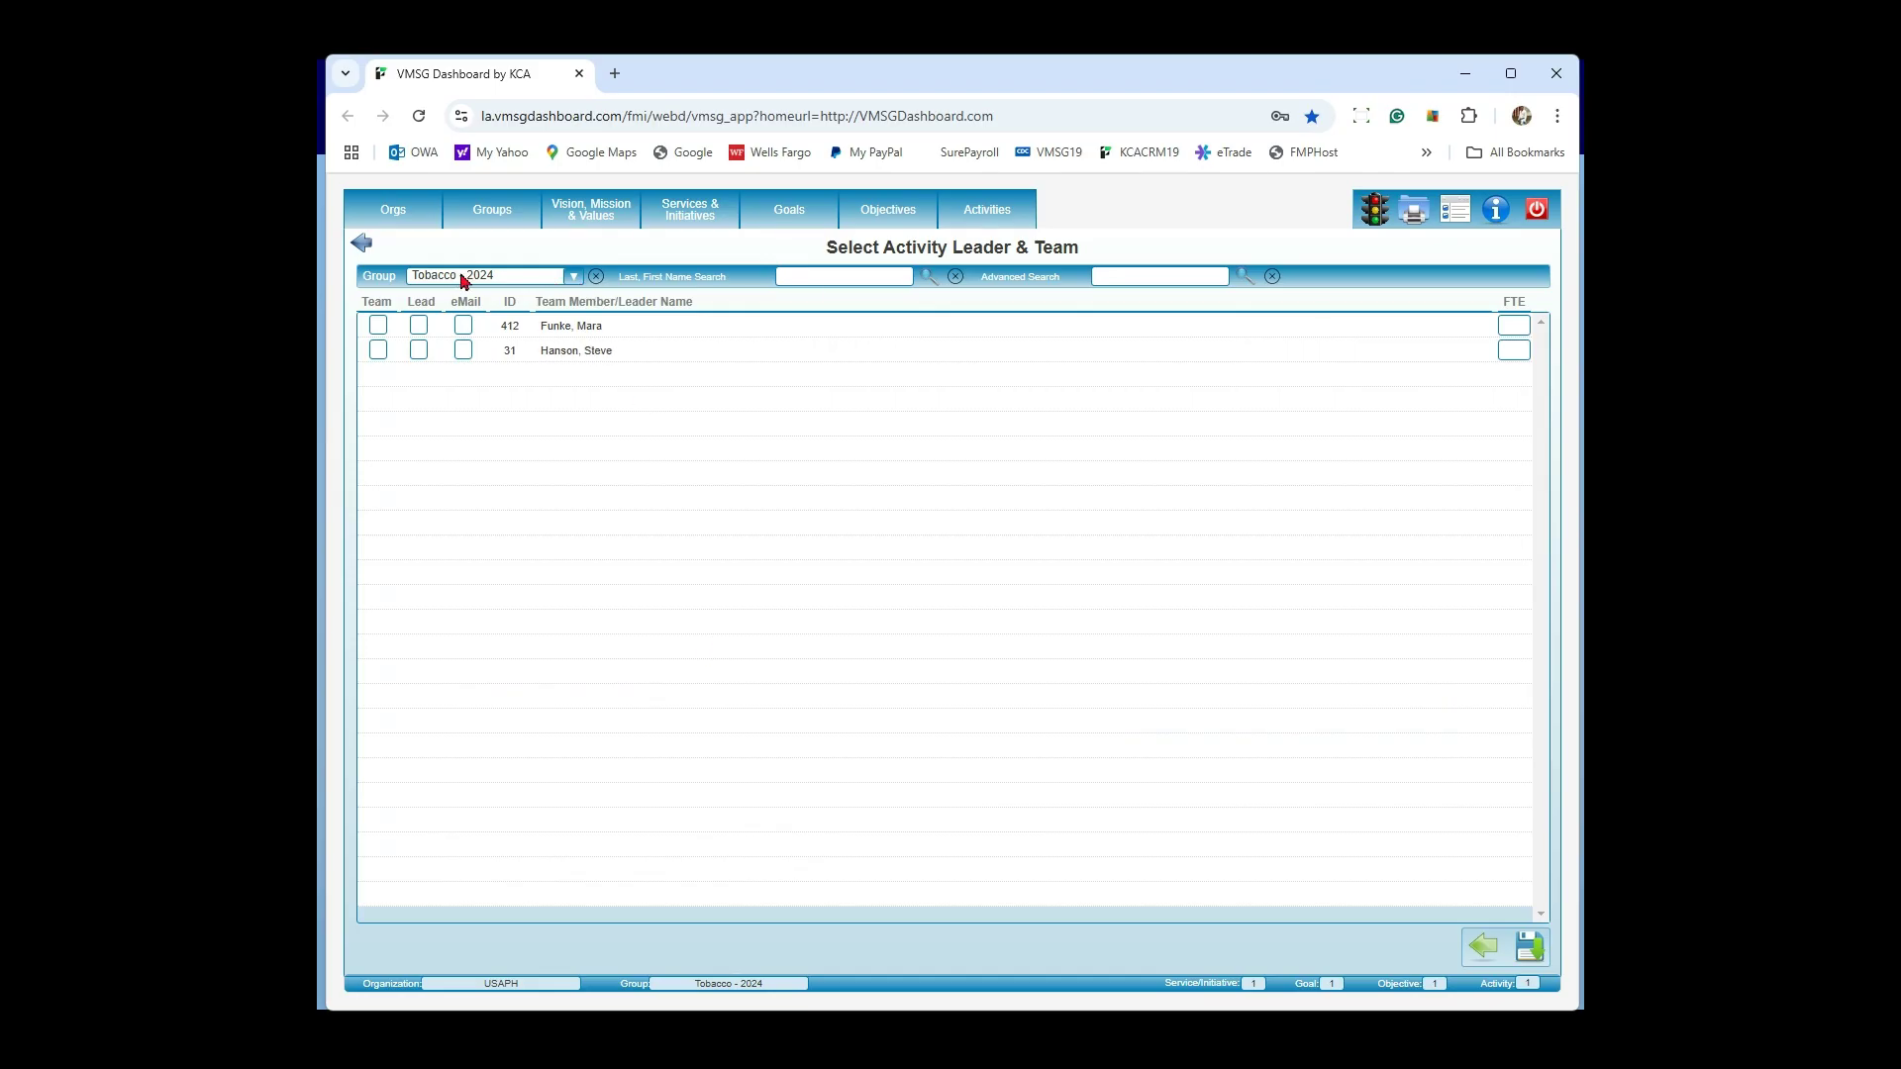
{"action": "left_click", "coordinate": [596, 279]}
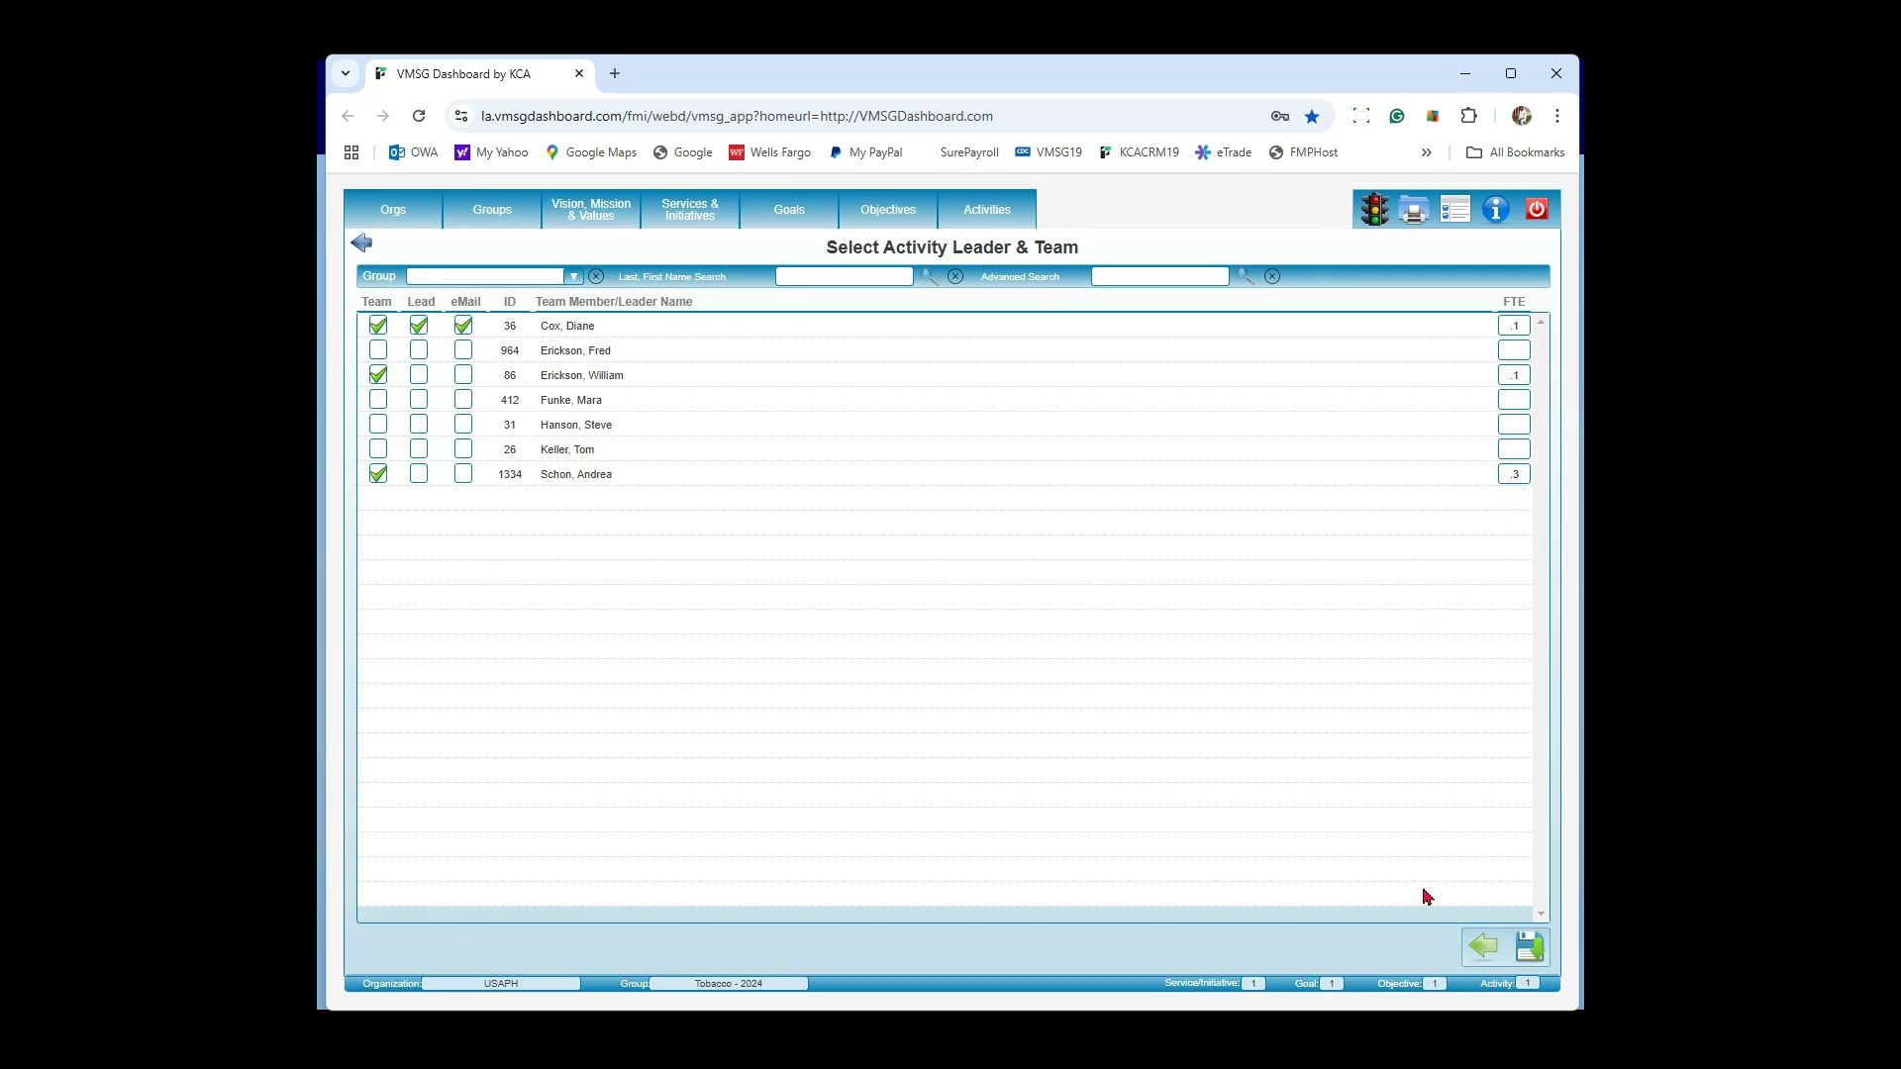
{"action": "left_click", "coordinate": [1482, 947]}
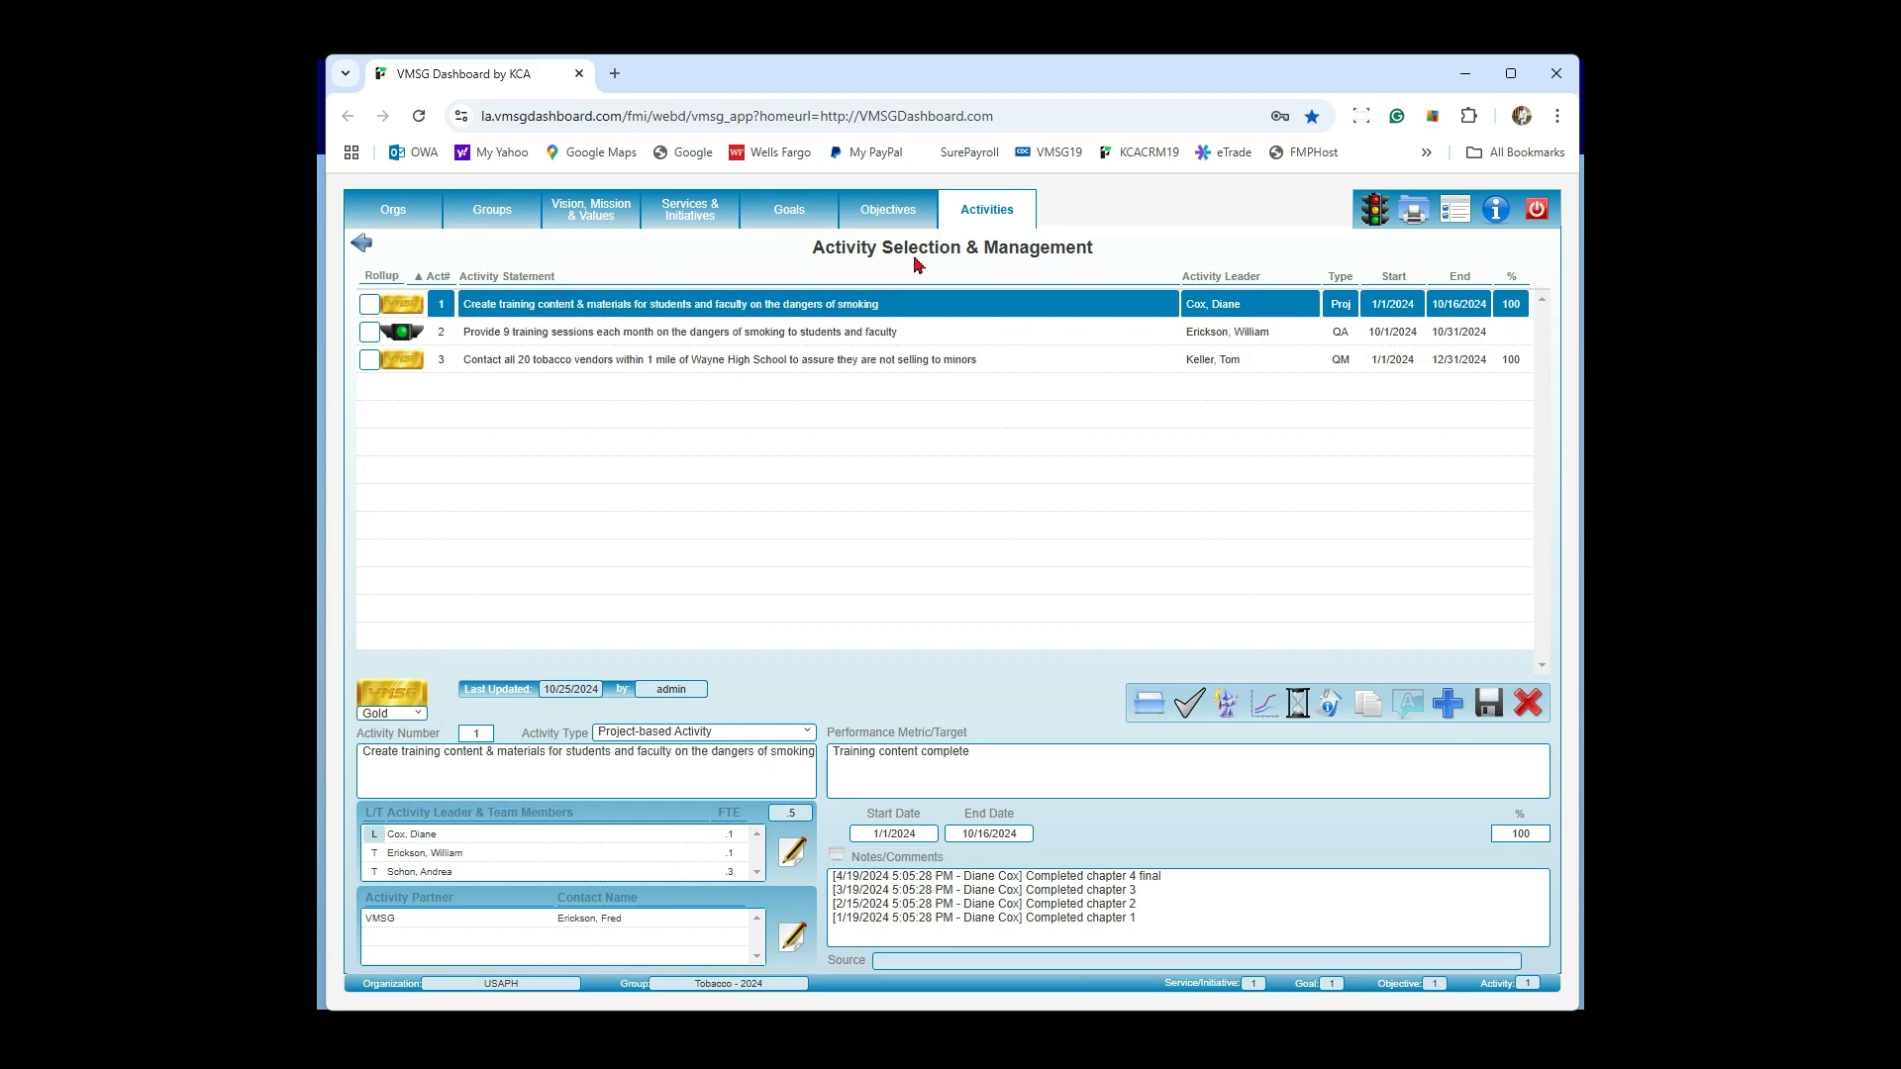
Step: Revisit the Wayne High School objective and review activity 1's VMSG Dashboard partner and its contacts, returning without saving
{"action": "left_click", "coordinate": [884, 213]}
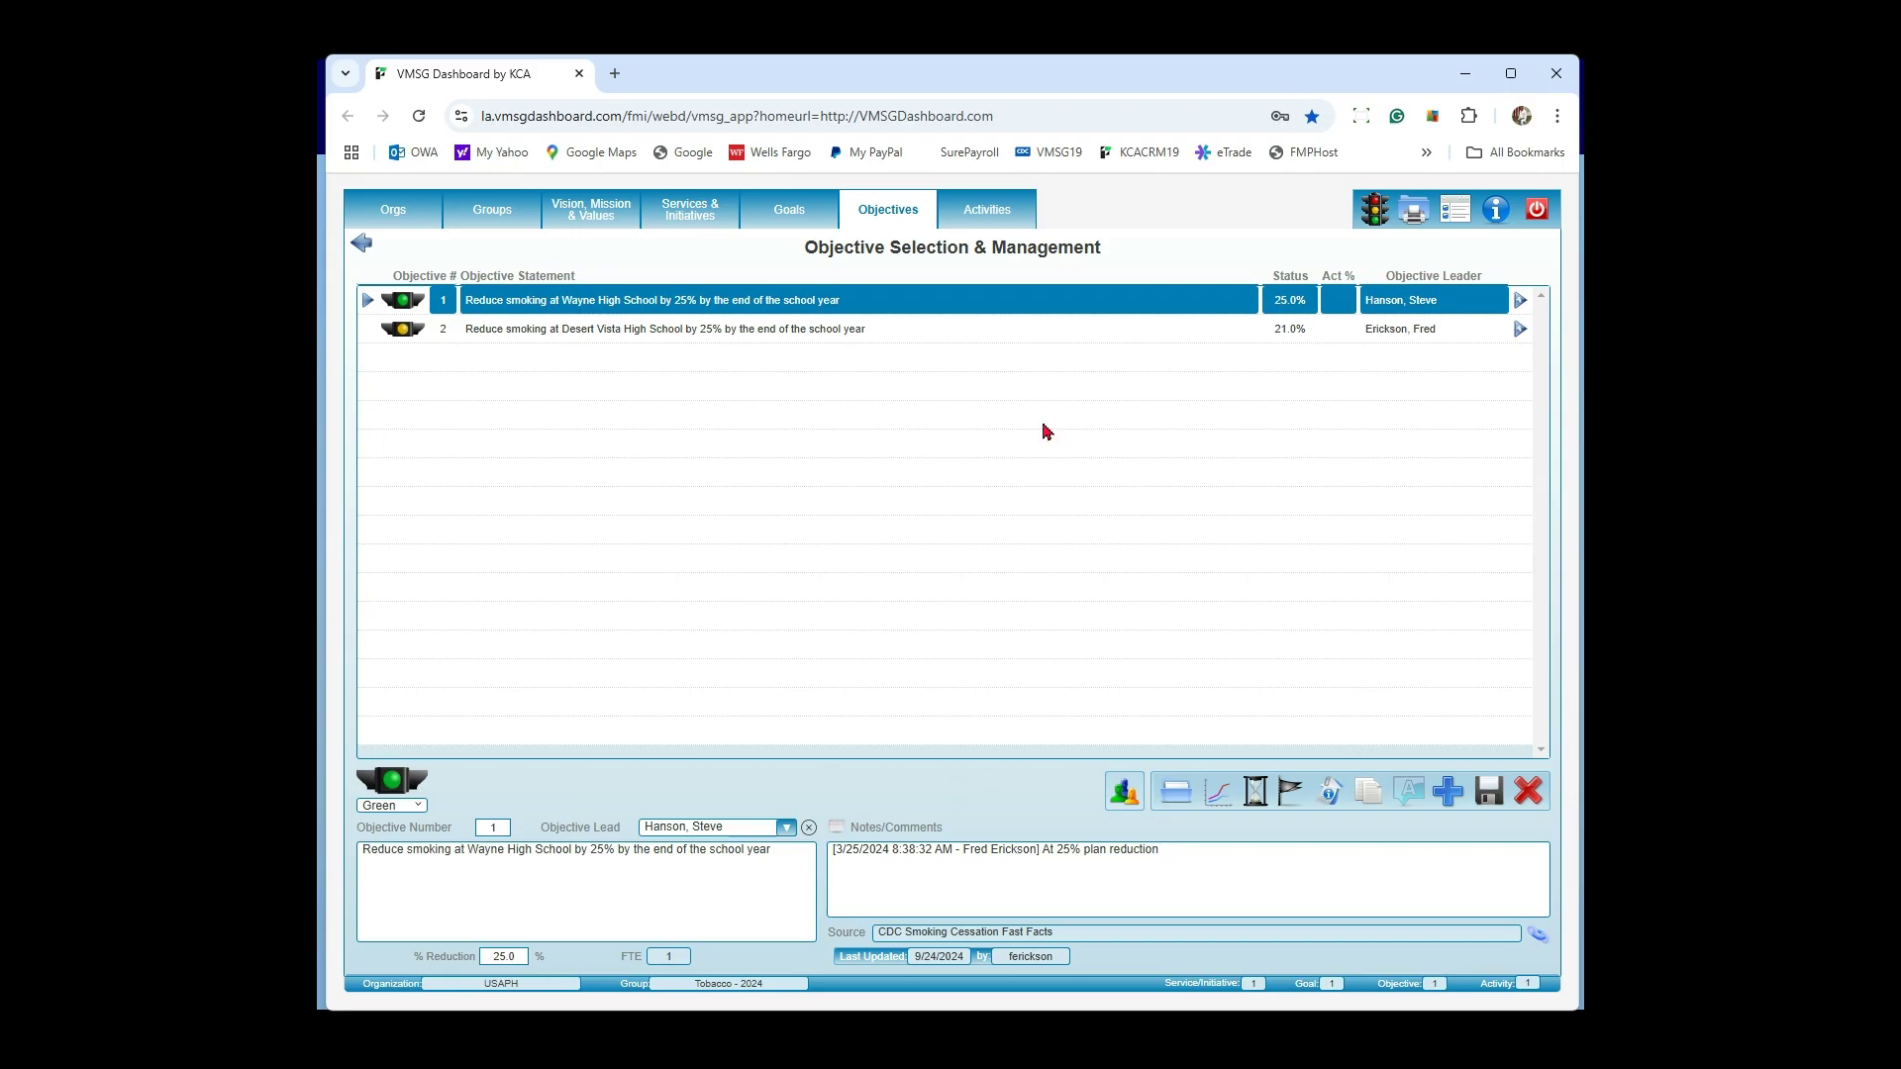
{"action": "left_click", "coordinate": [982, 214]}
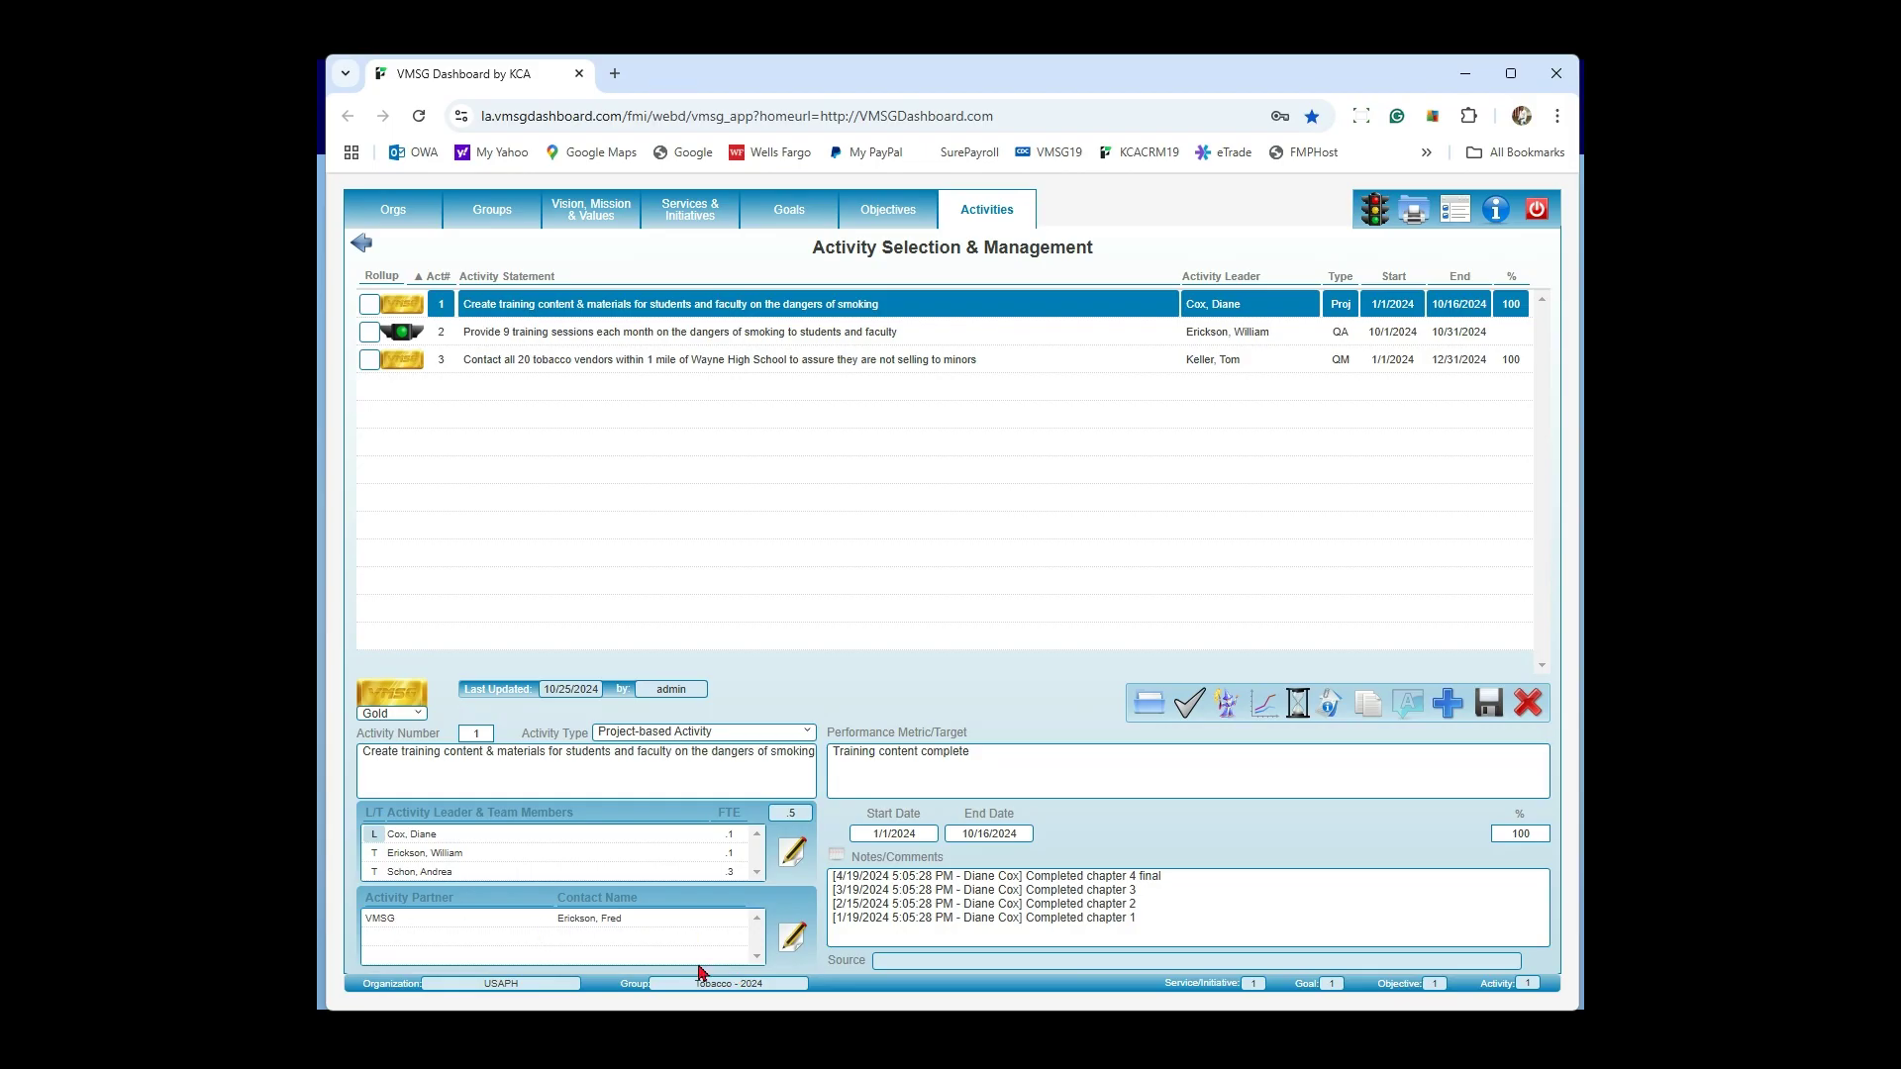
{"action": "left_click", "coordinate": [792, 935]}
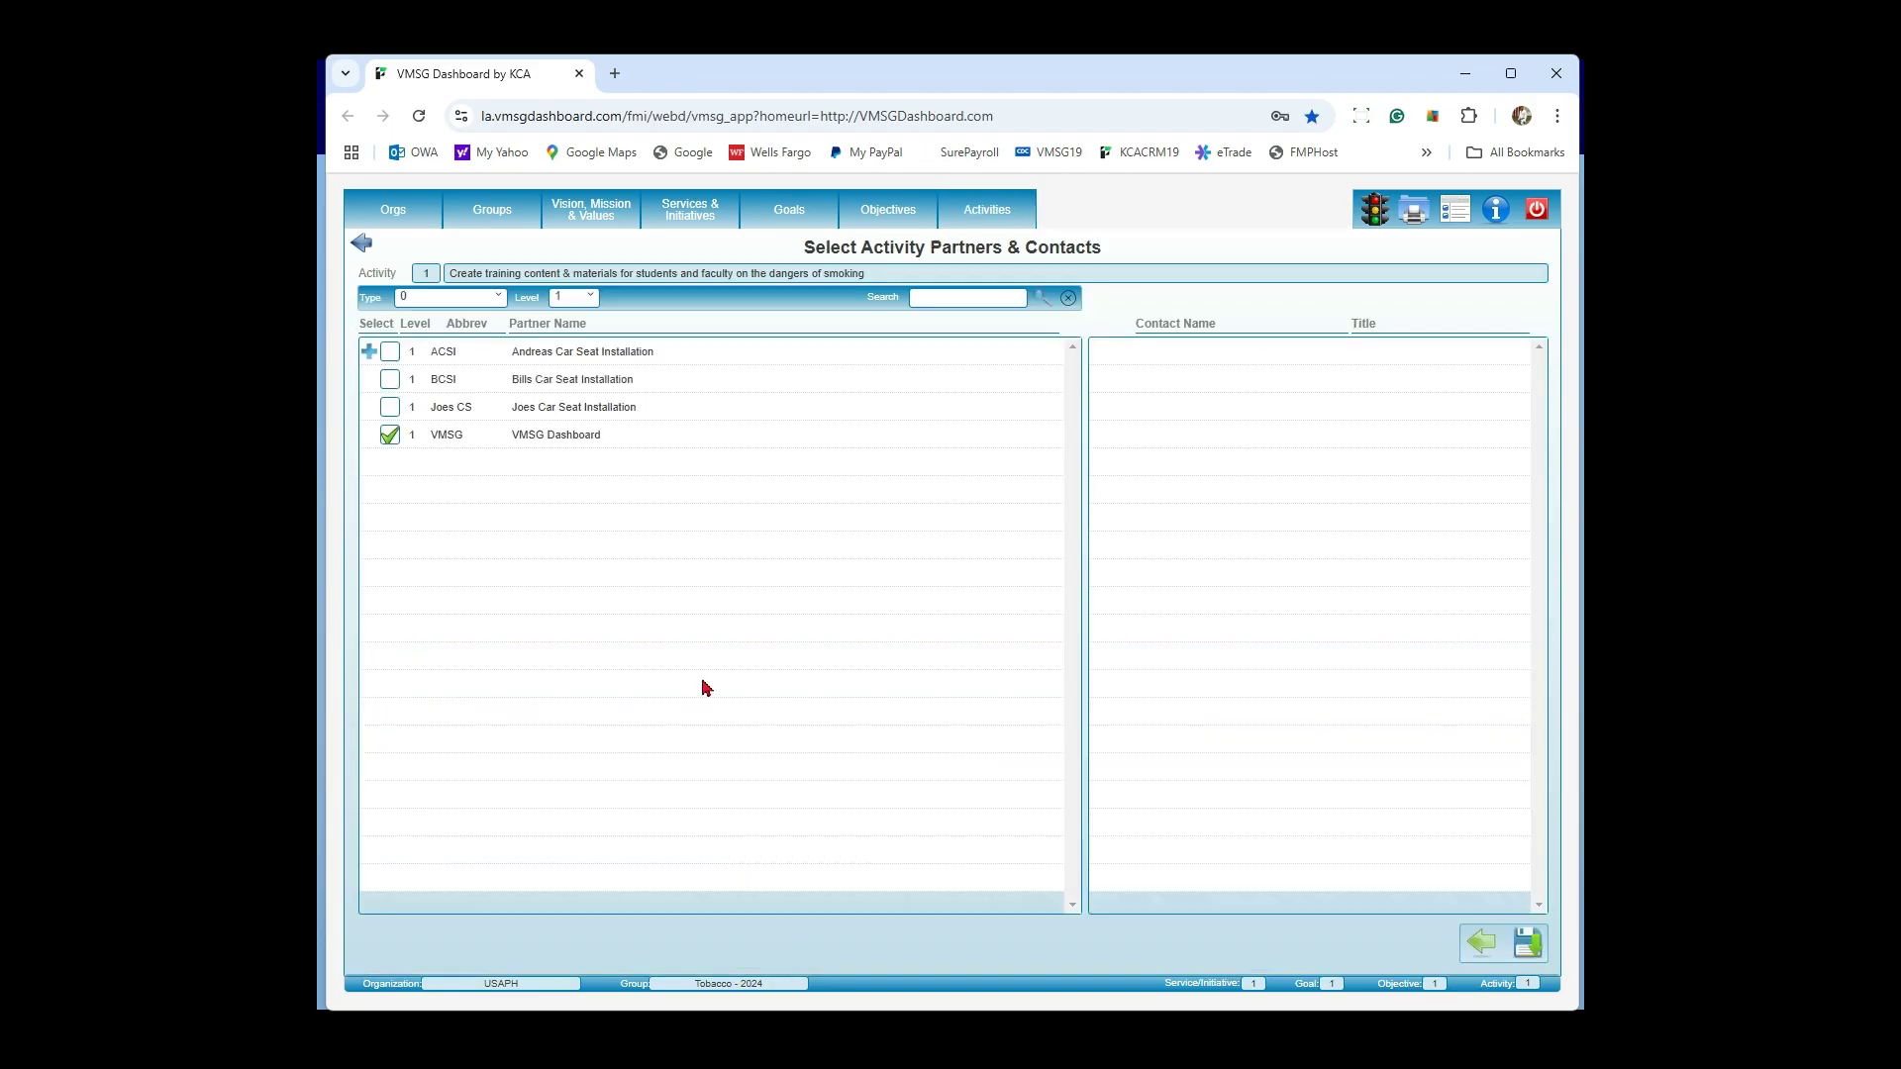
{"action": "left_click", "coordinate": [603, 441]}
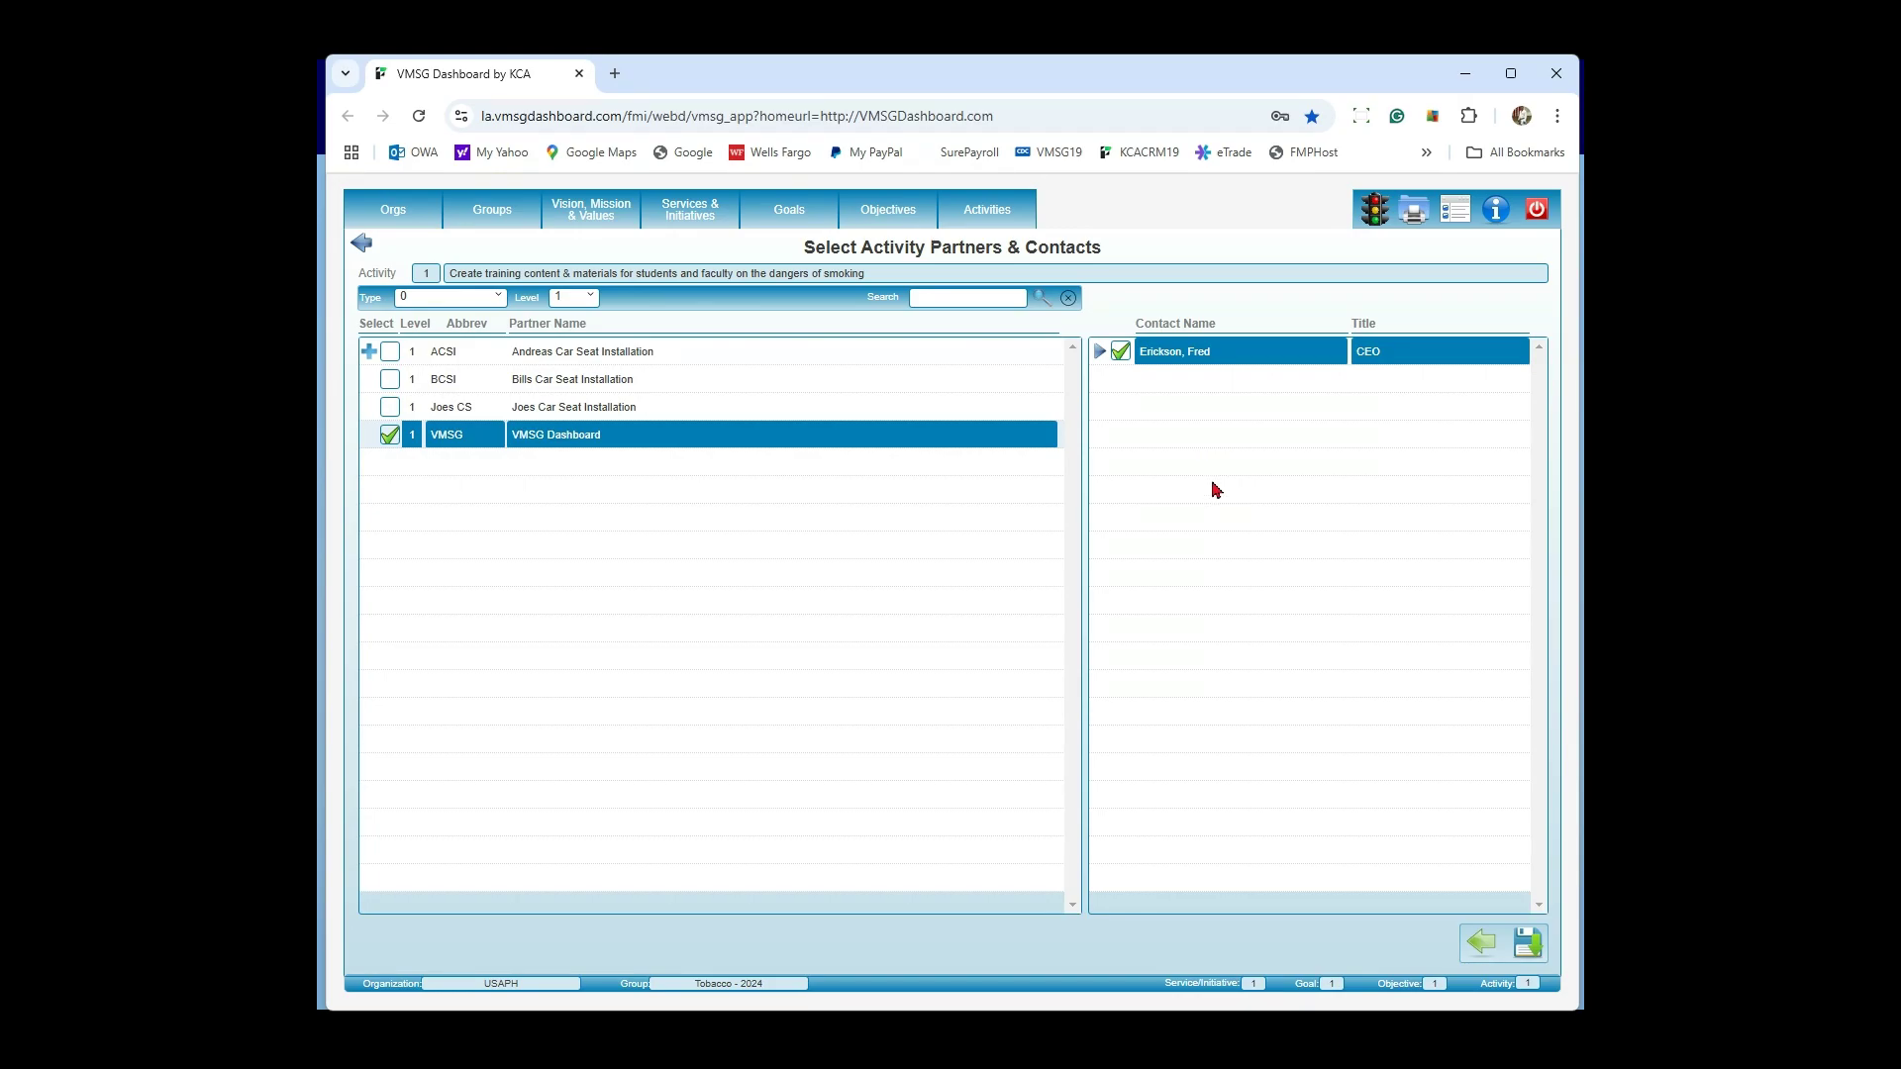
{"action": "left_click", "coordinate": [1482, 943]}
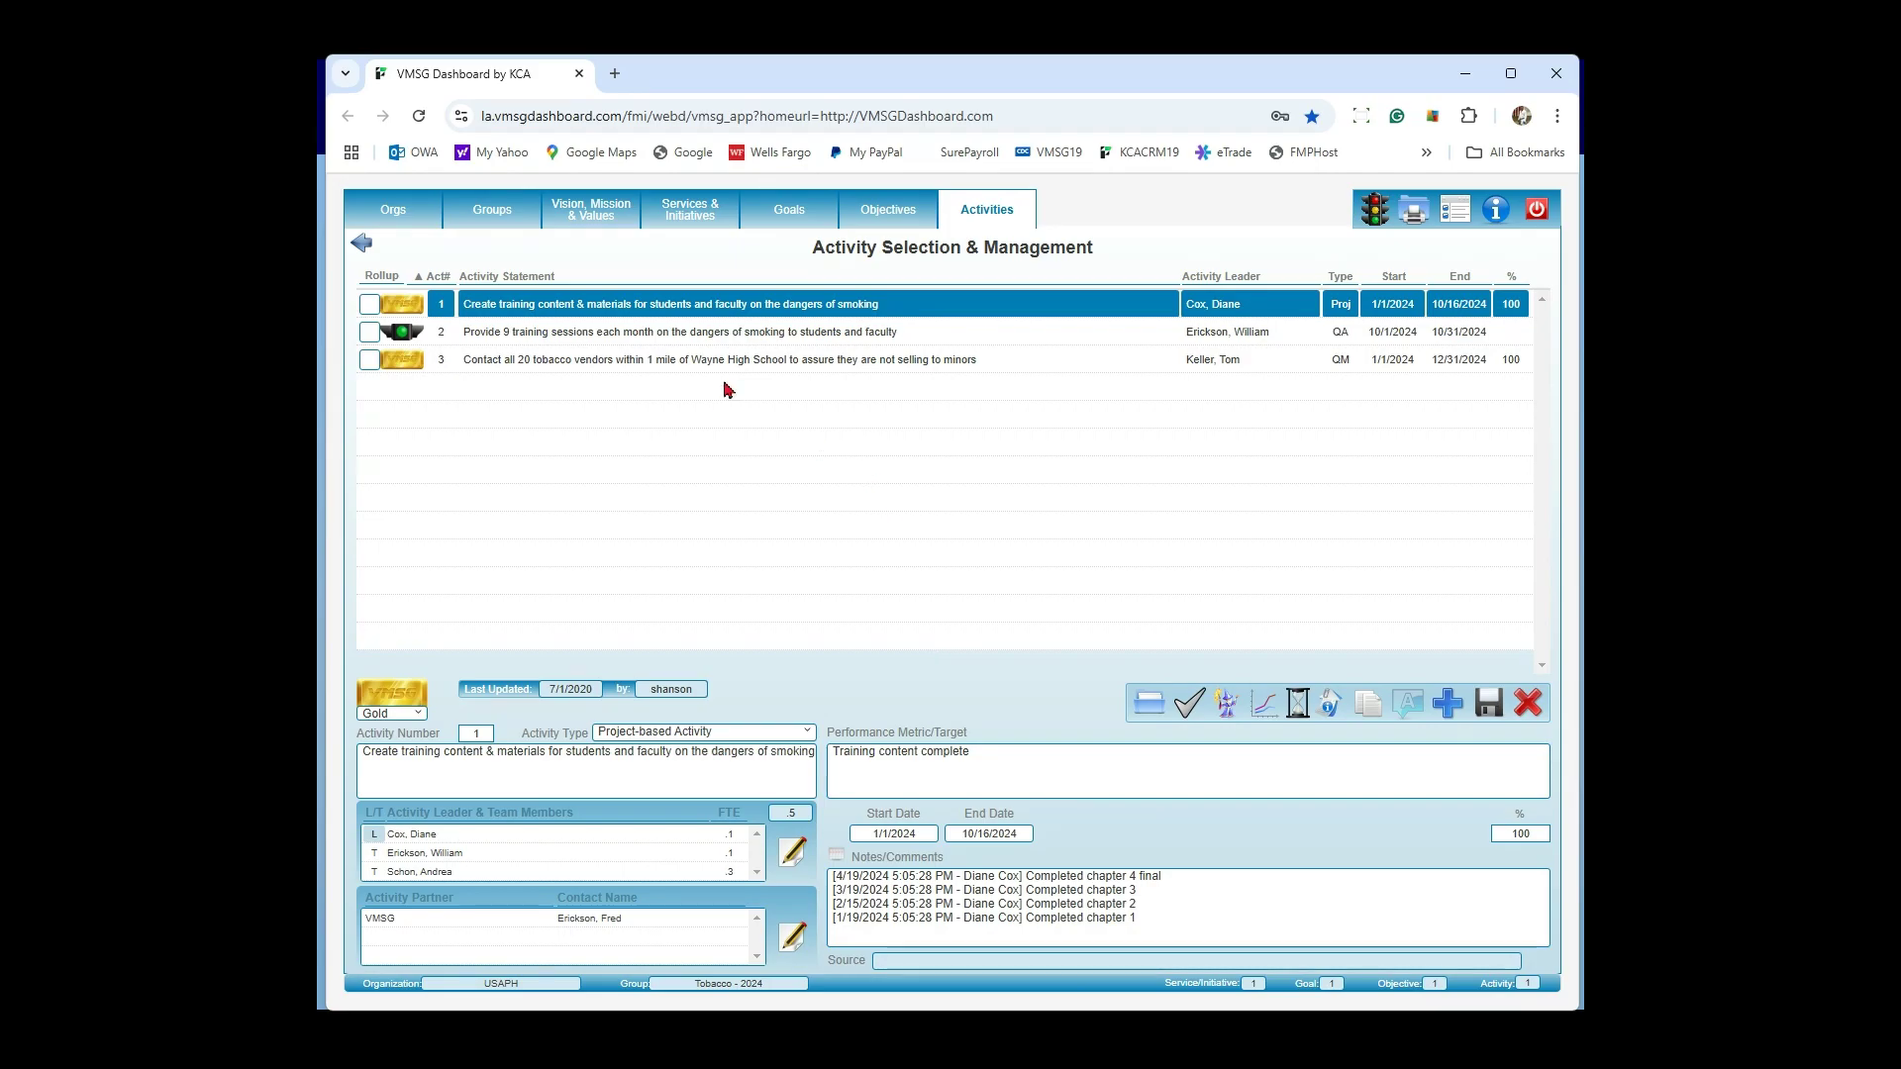
Step: Examine the performance target of the monthly training sessions activity and the vendor quantity in the tobacco vendor contact activity
{"action": "left_click", "coordinate": [669, 343]}
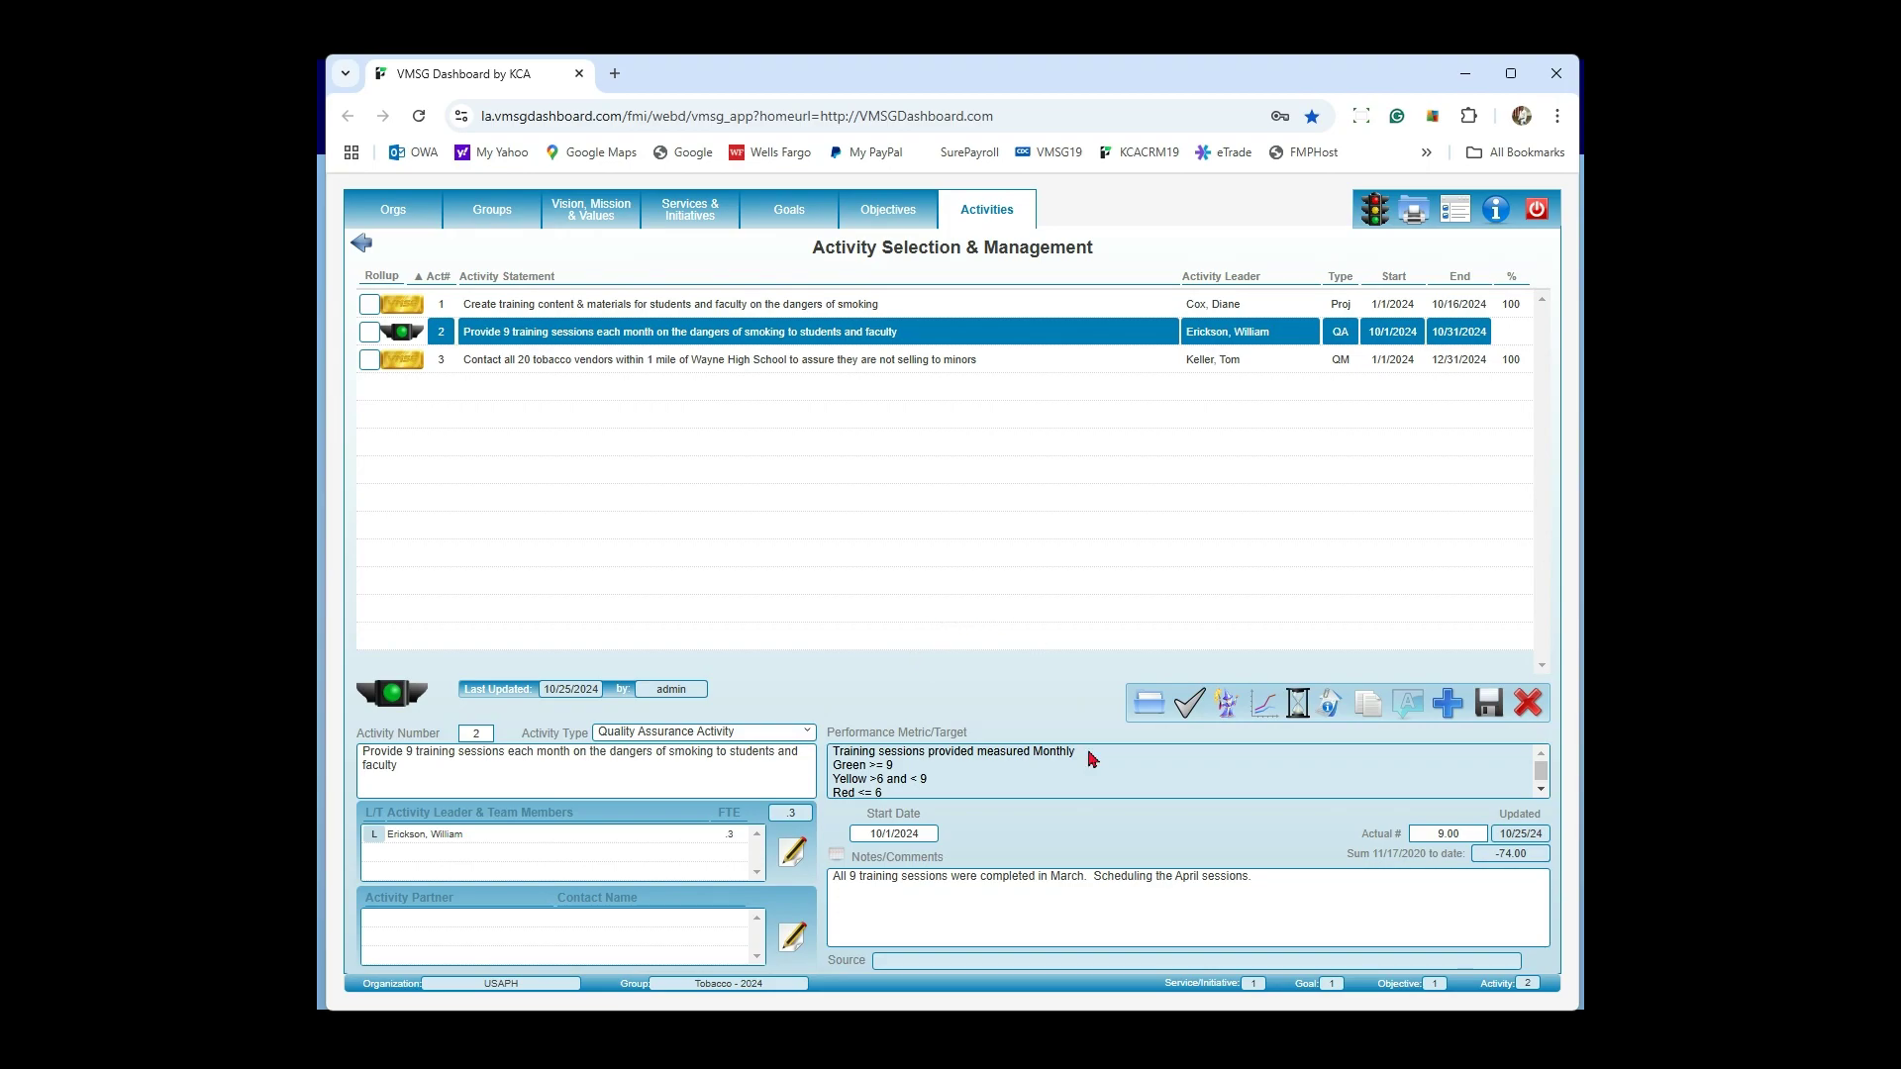
{"action": "double_click", "coordinate": [1056, 752]}
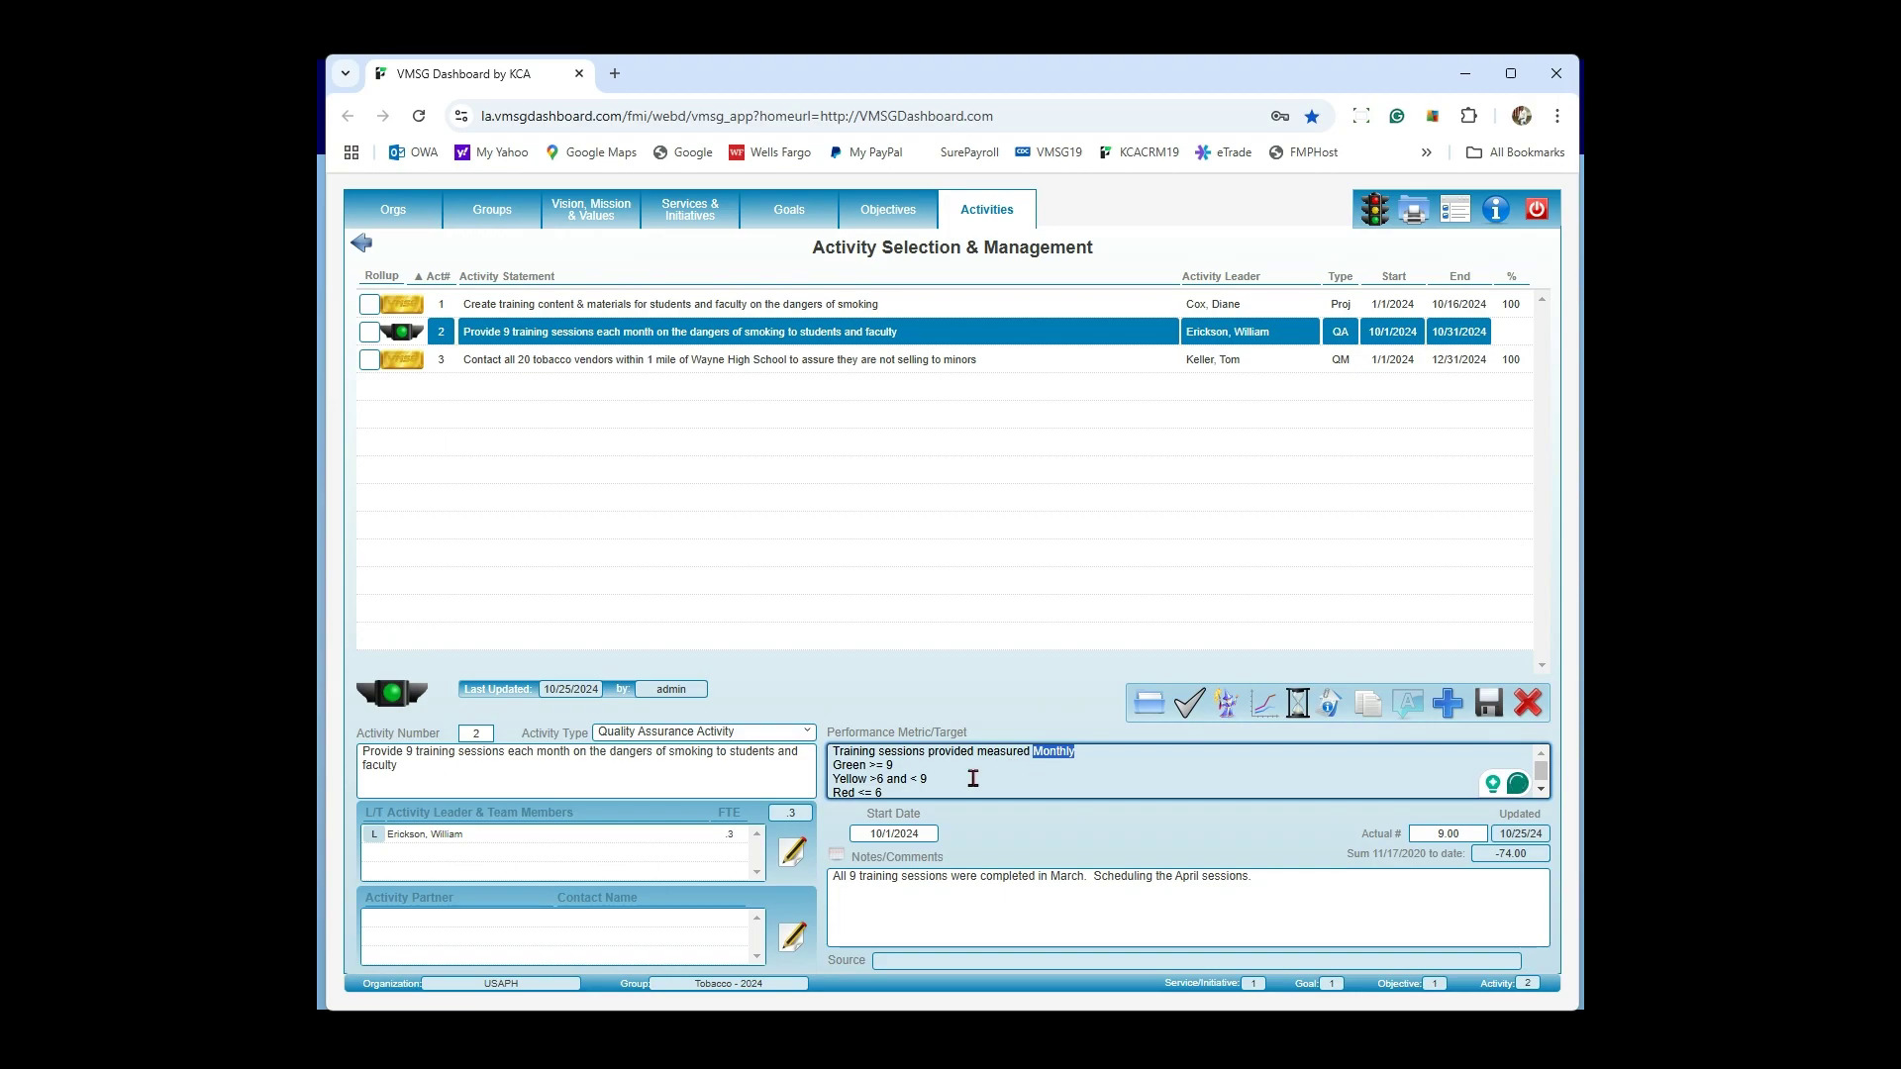
{"action": "mouse_move", "coordinate": [894, 838]}
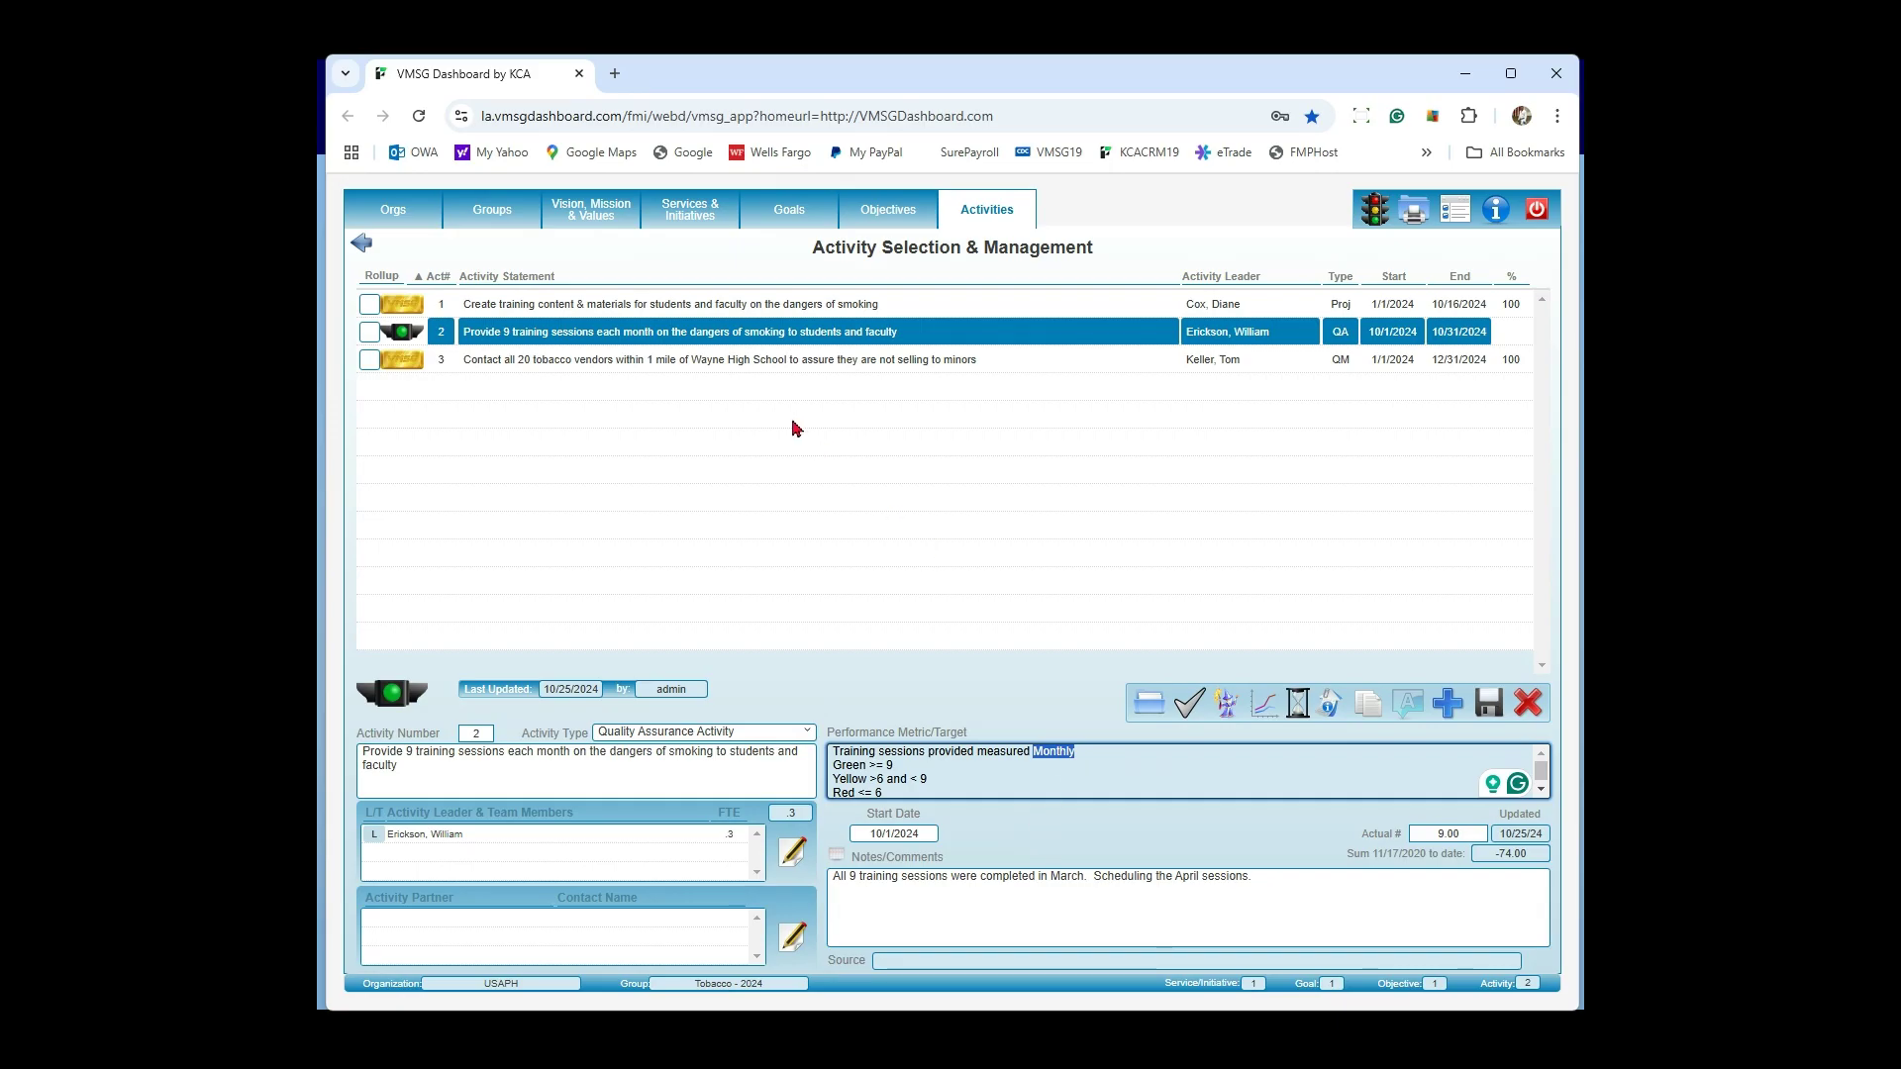
{"action": "left_click", "coordinate": [747, 369]}
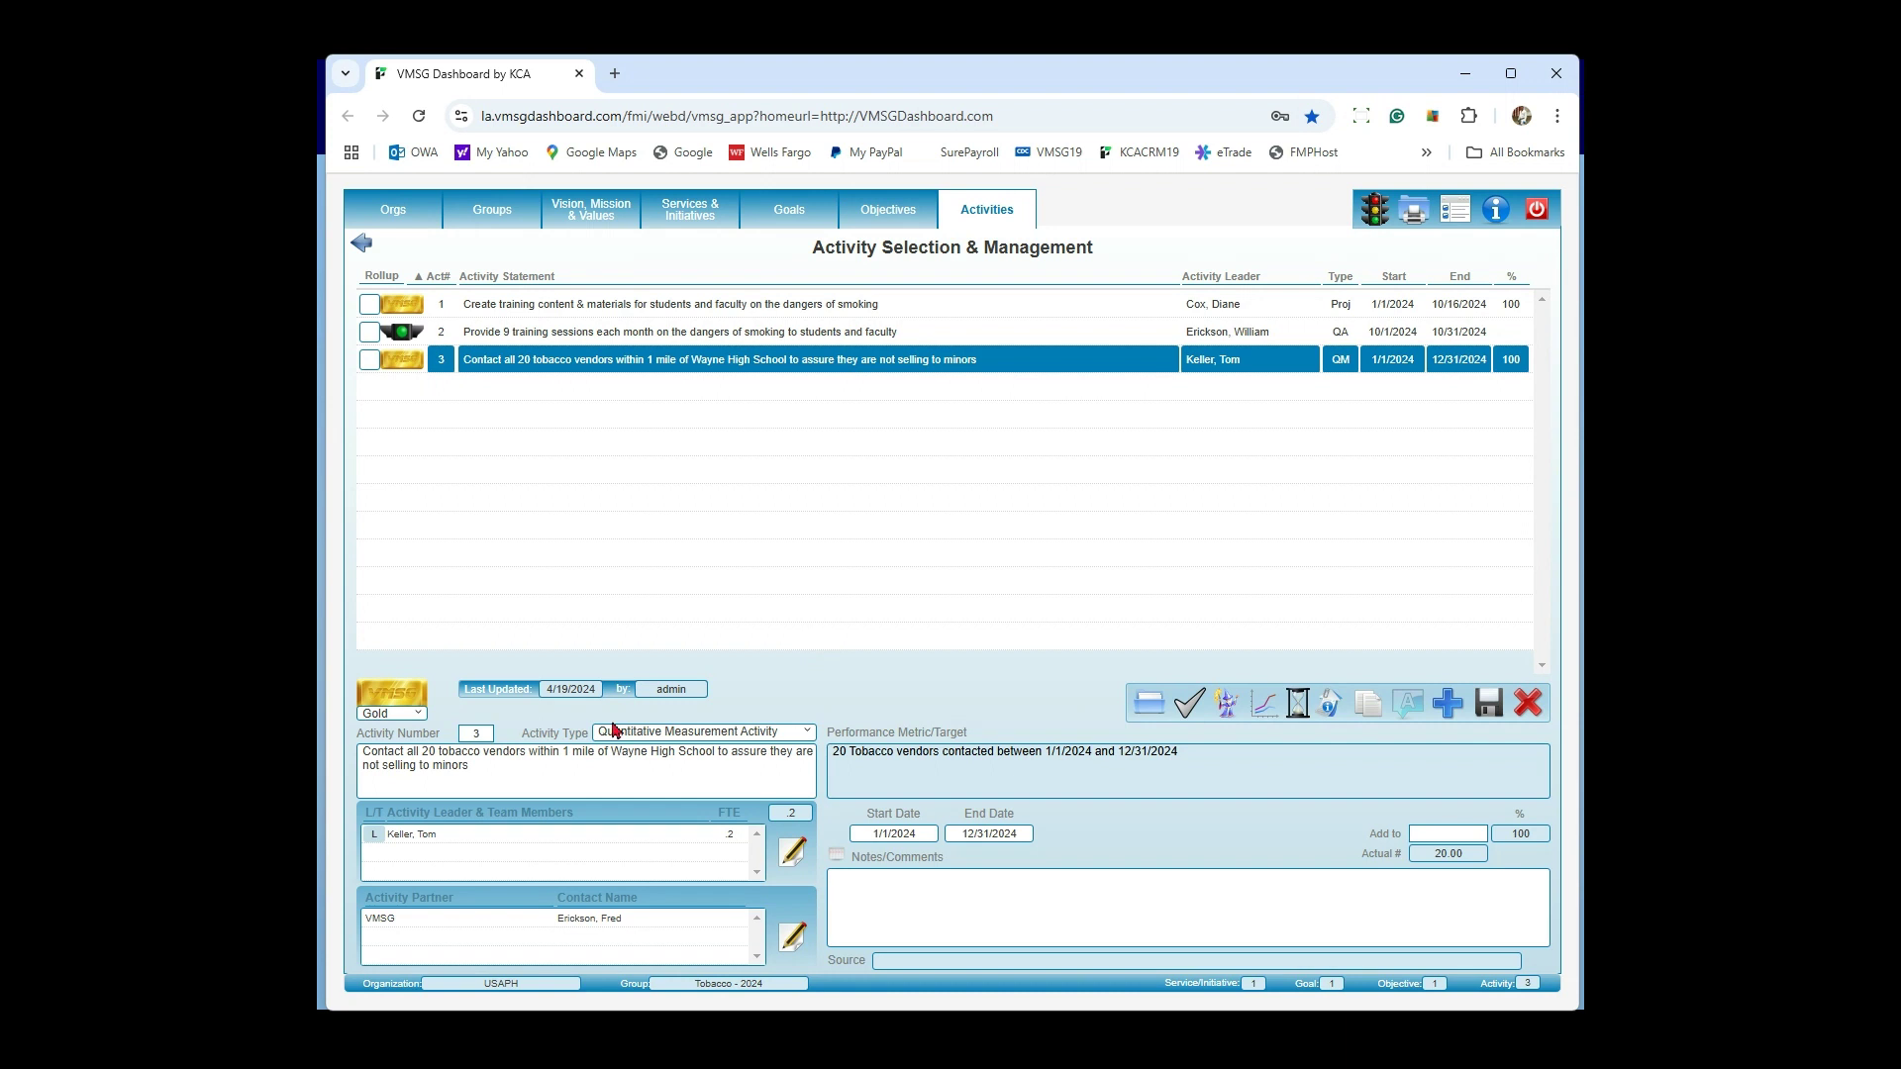
{"action": "double_click", "coordinate": [429, 754]}
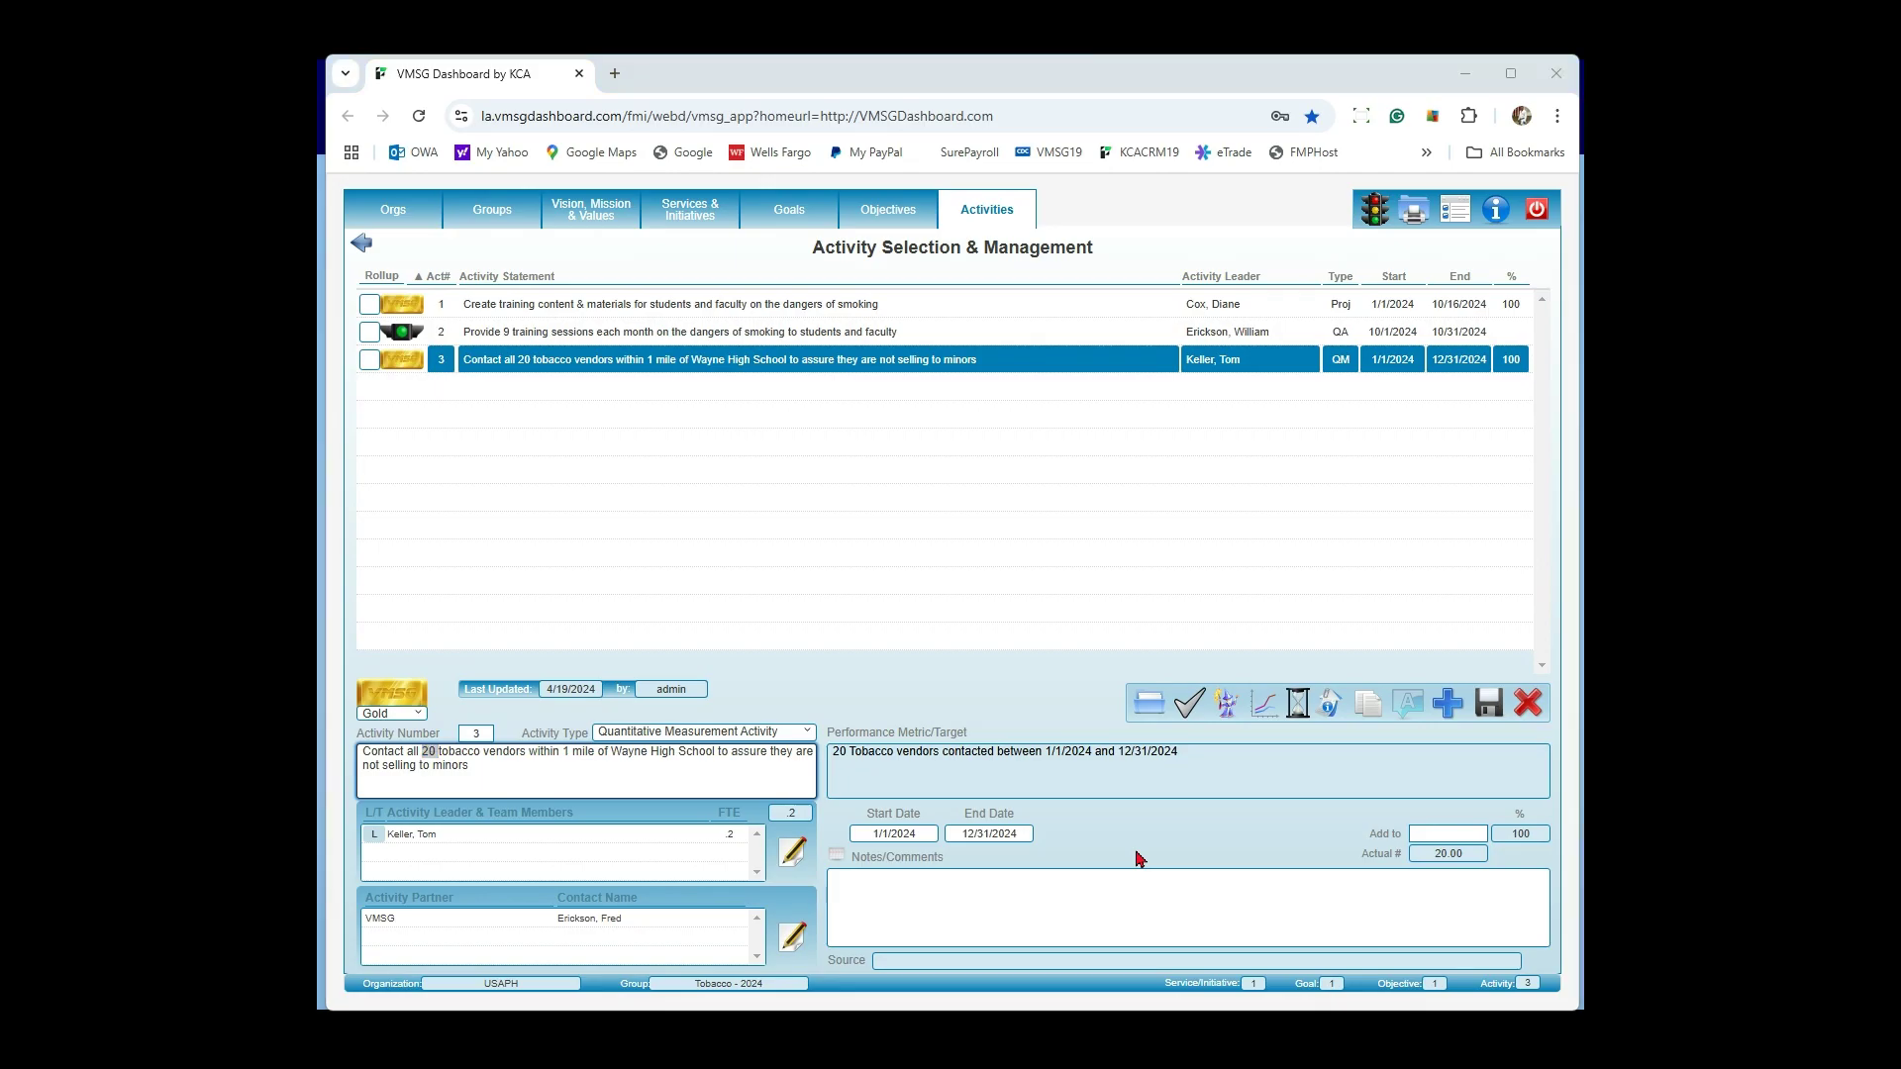
{"action": "key", "text": "alt+Tab"}
{"action": "left_click", "coordinate": [1136, 853]}
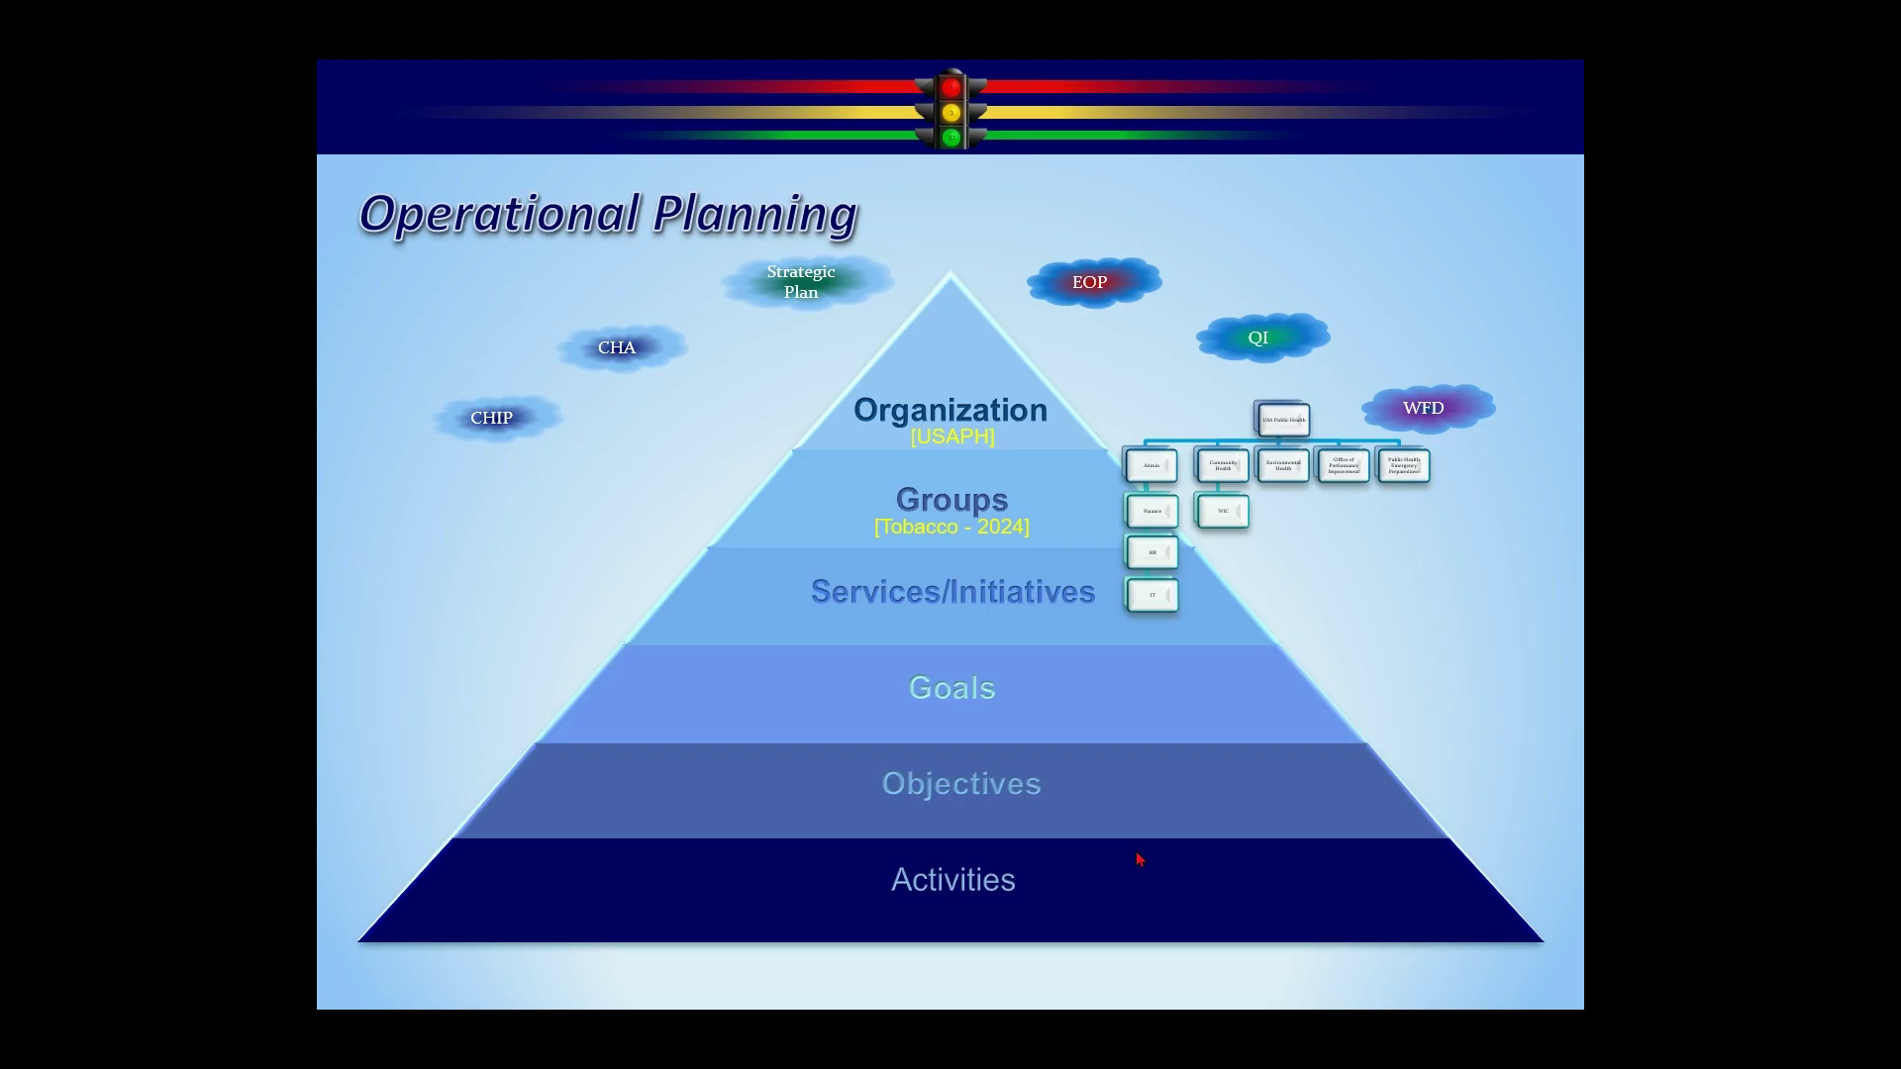
{"action": "left_click", "coordinate": [1137, 854]}
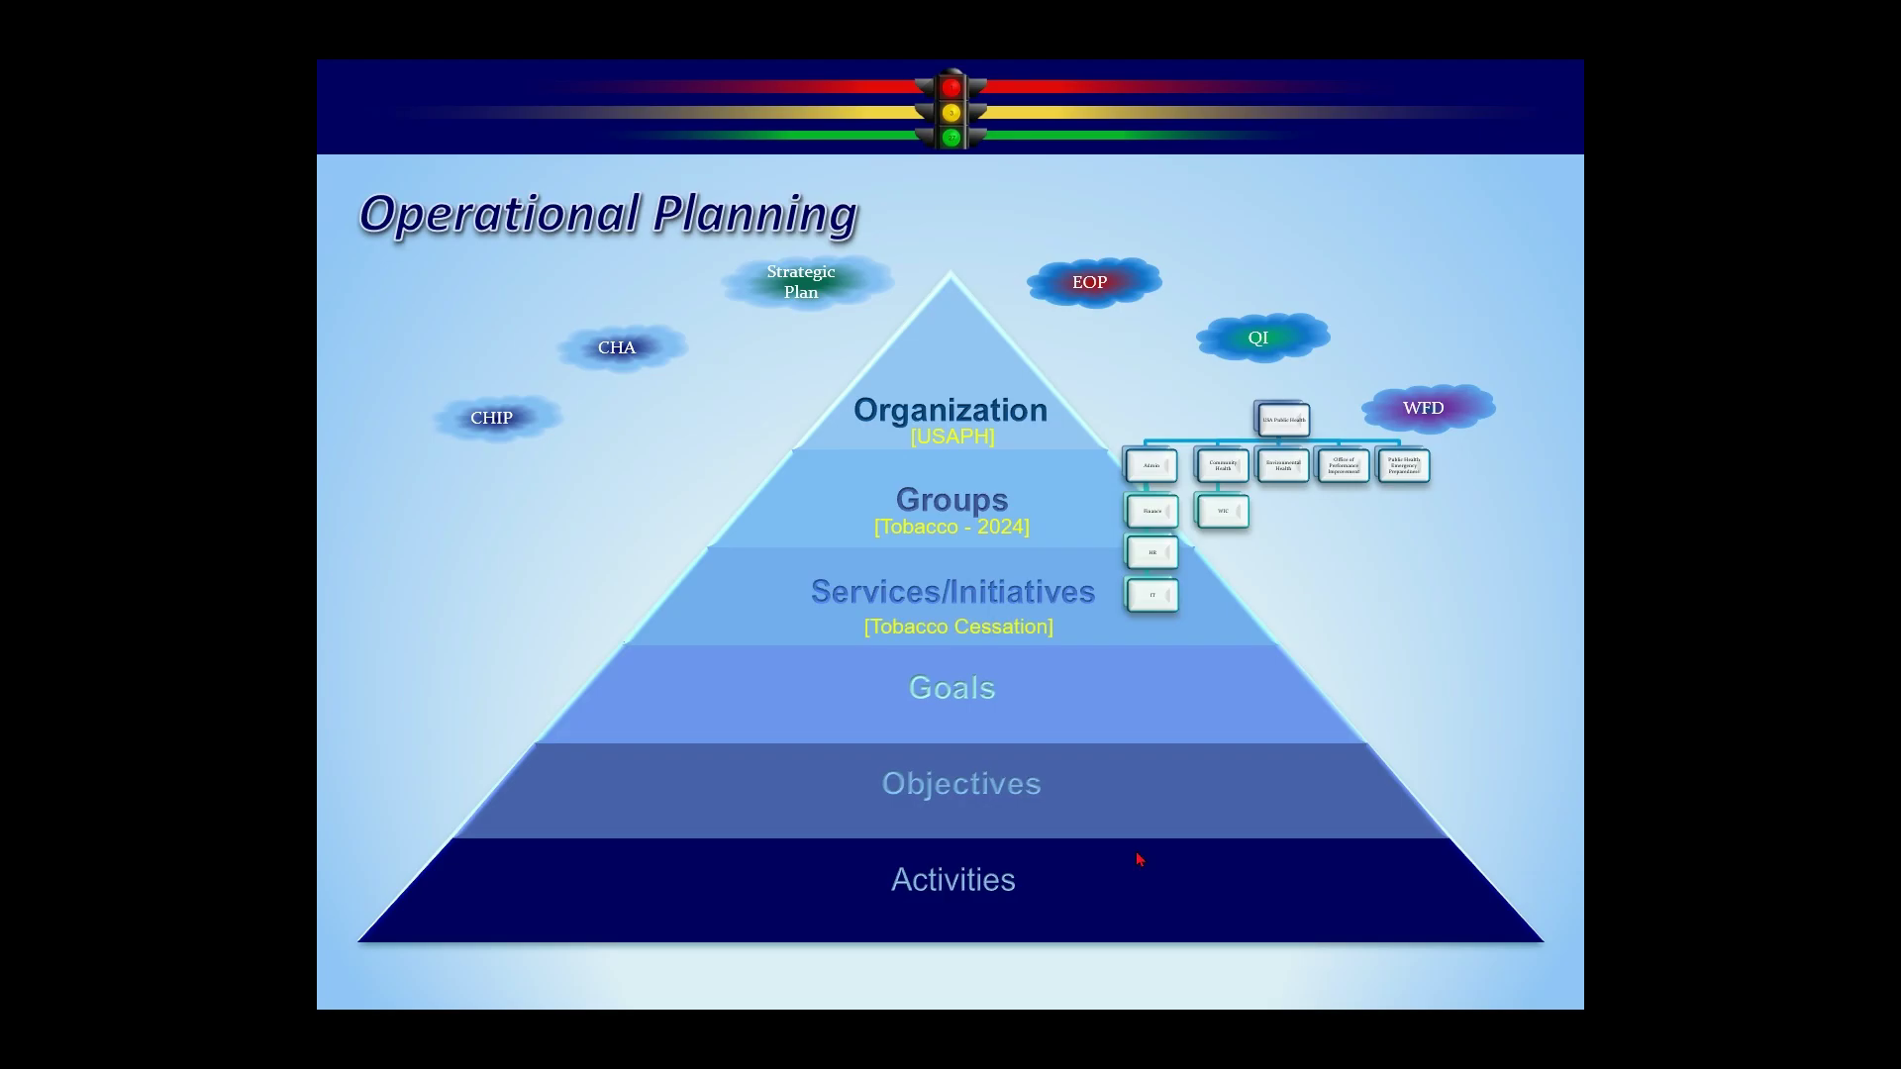
{"action": "left_click", "coordinate": [1136, 851]}
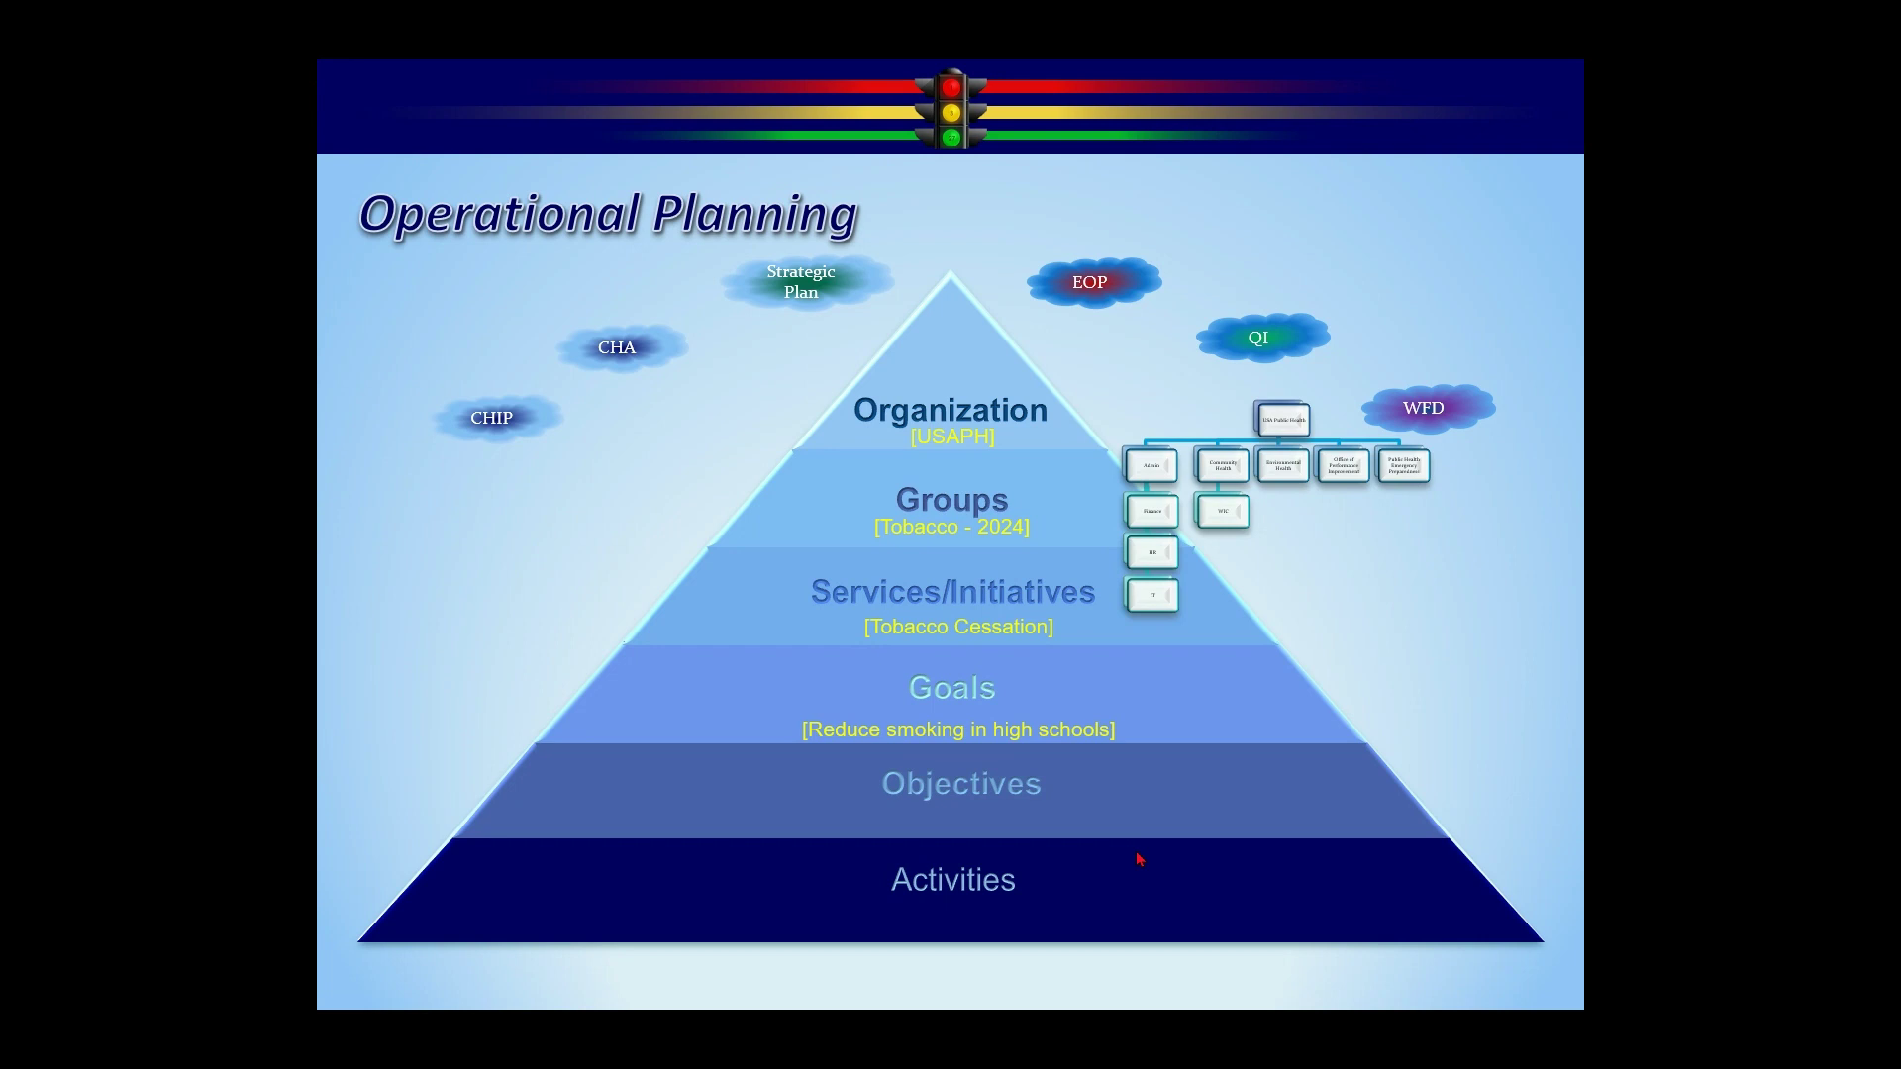
{"action": "left_click", "coordinate": [1137, 852]}
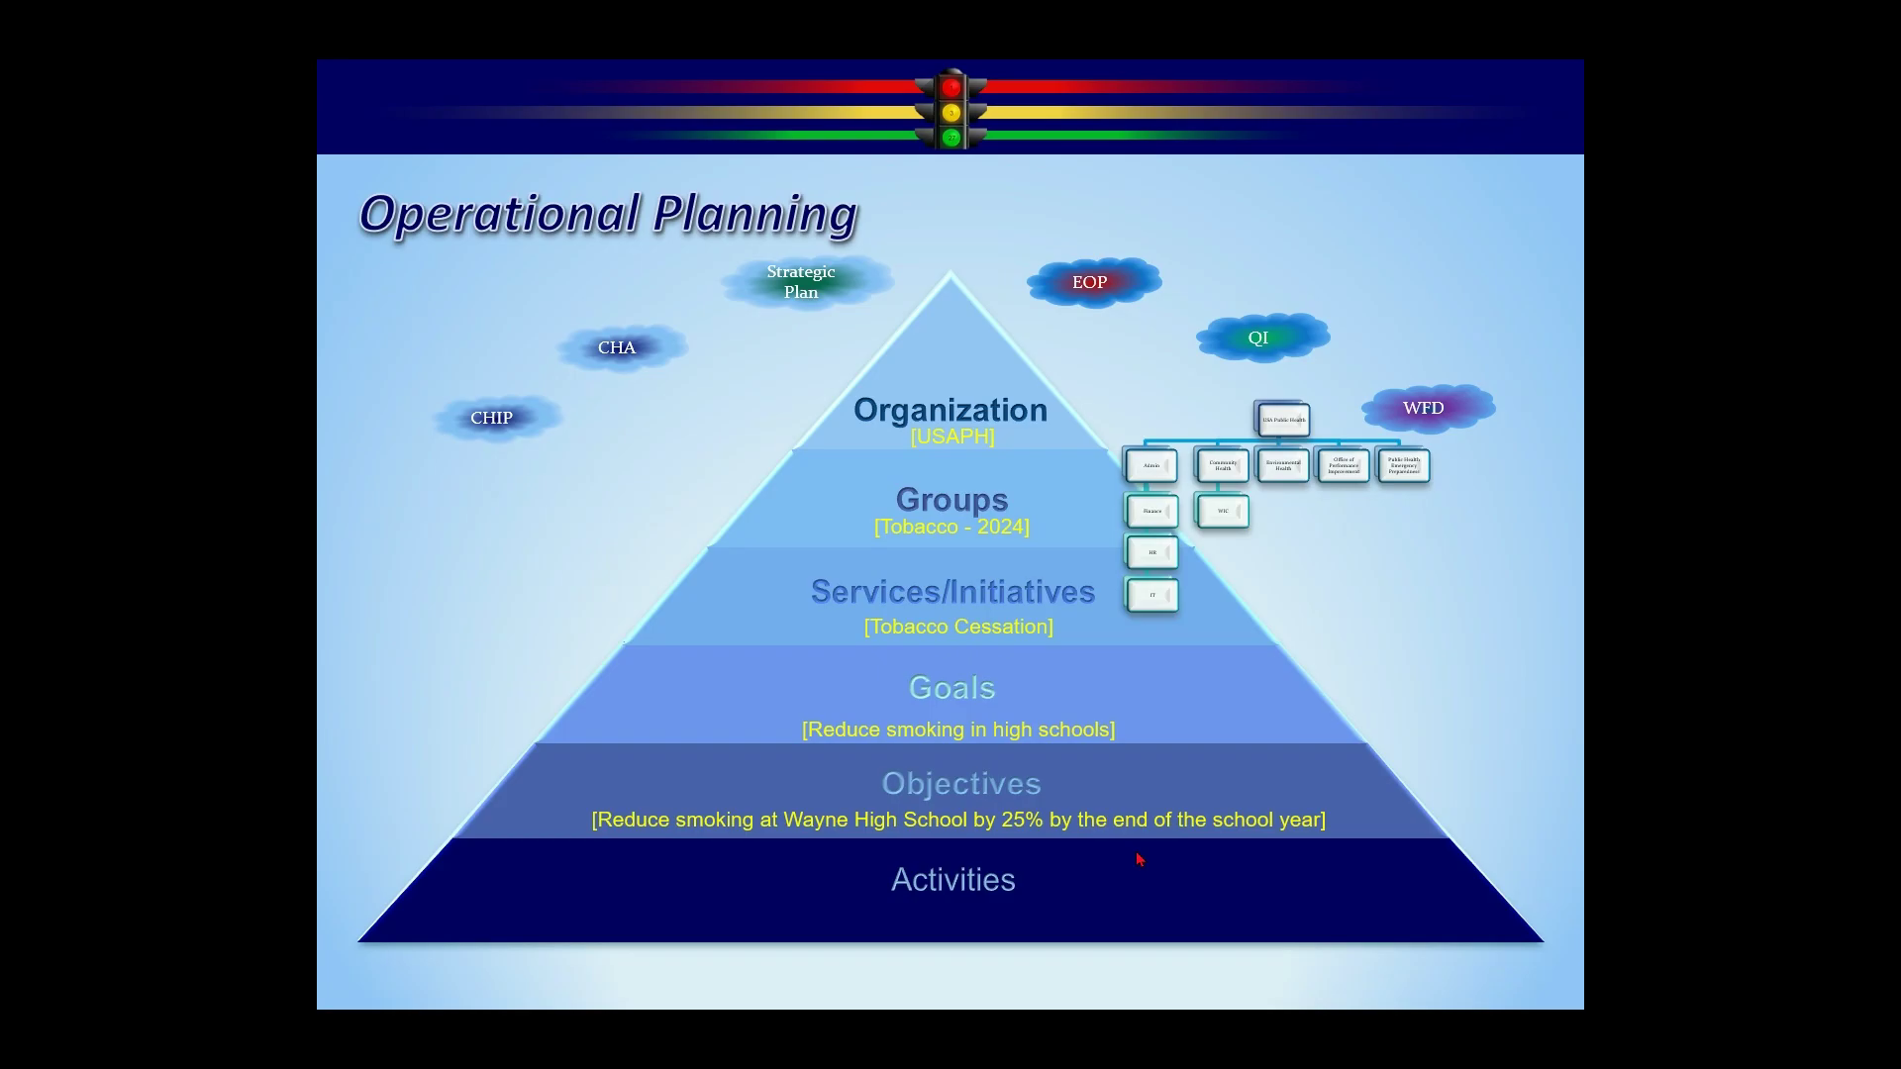
{"action": "left_click", "coordinate": [1137, 851]}
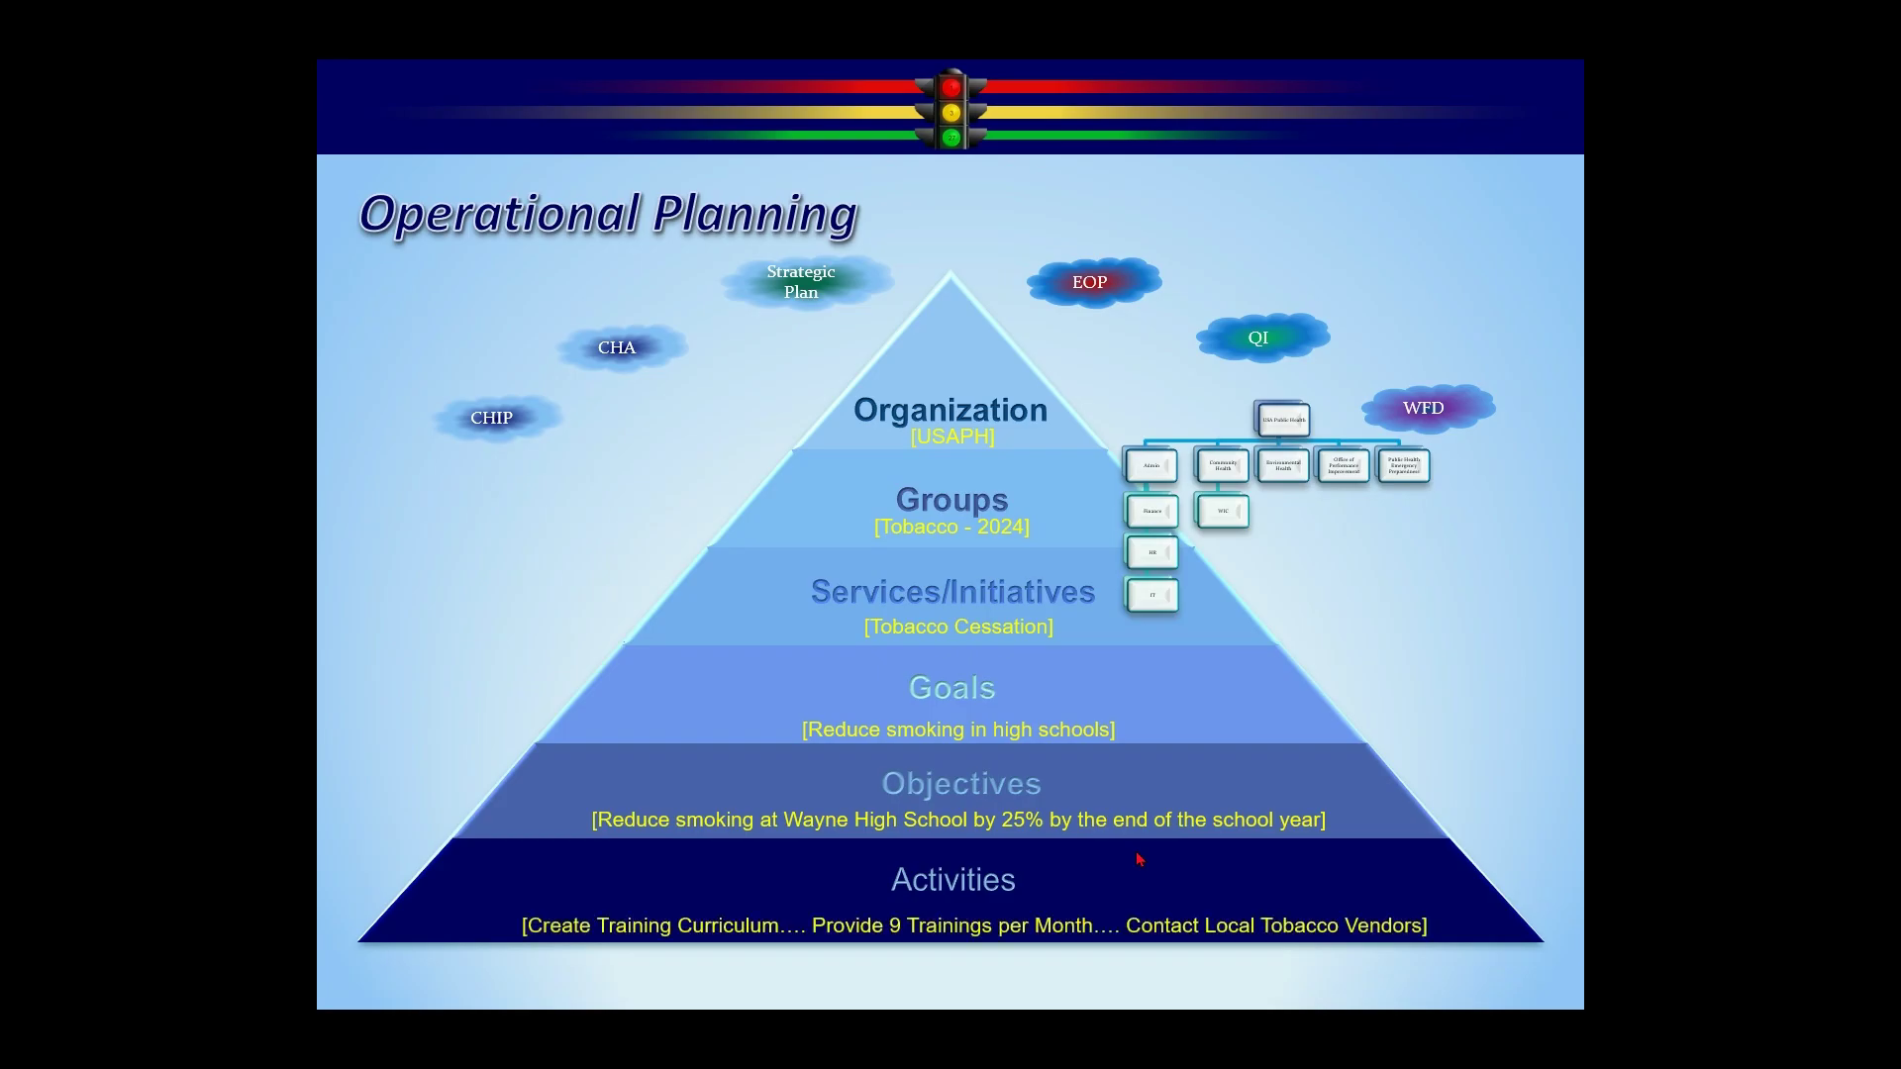
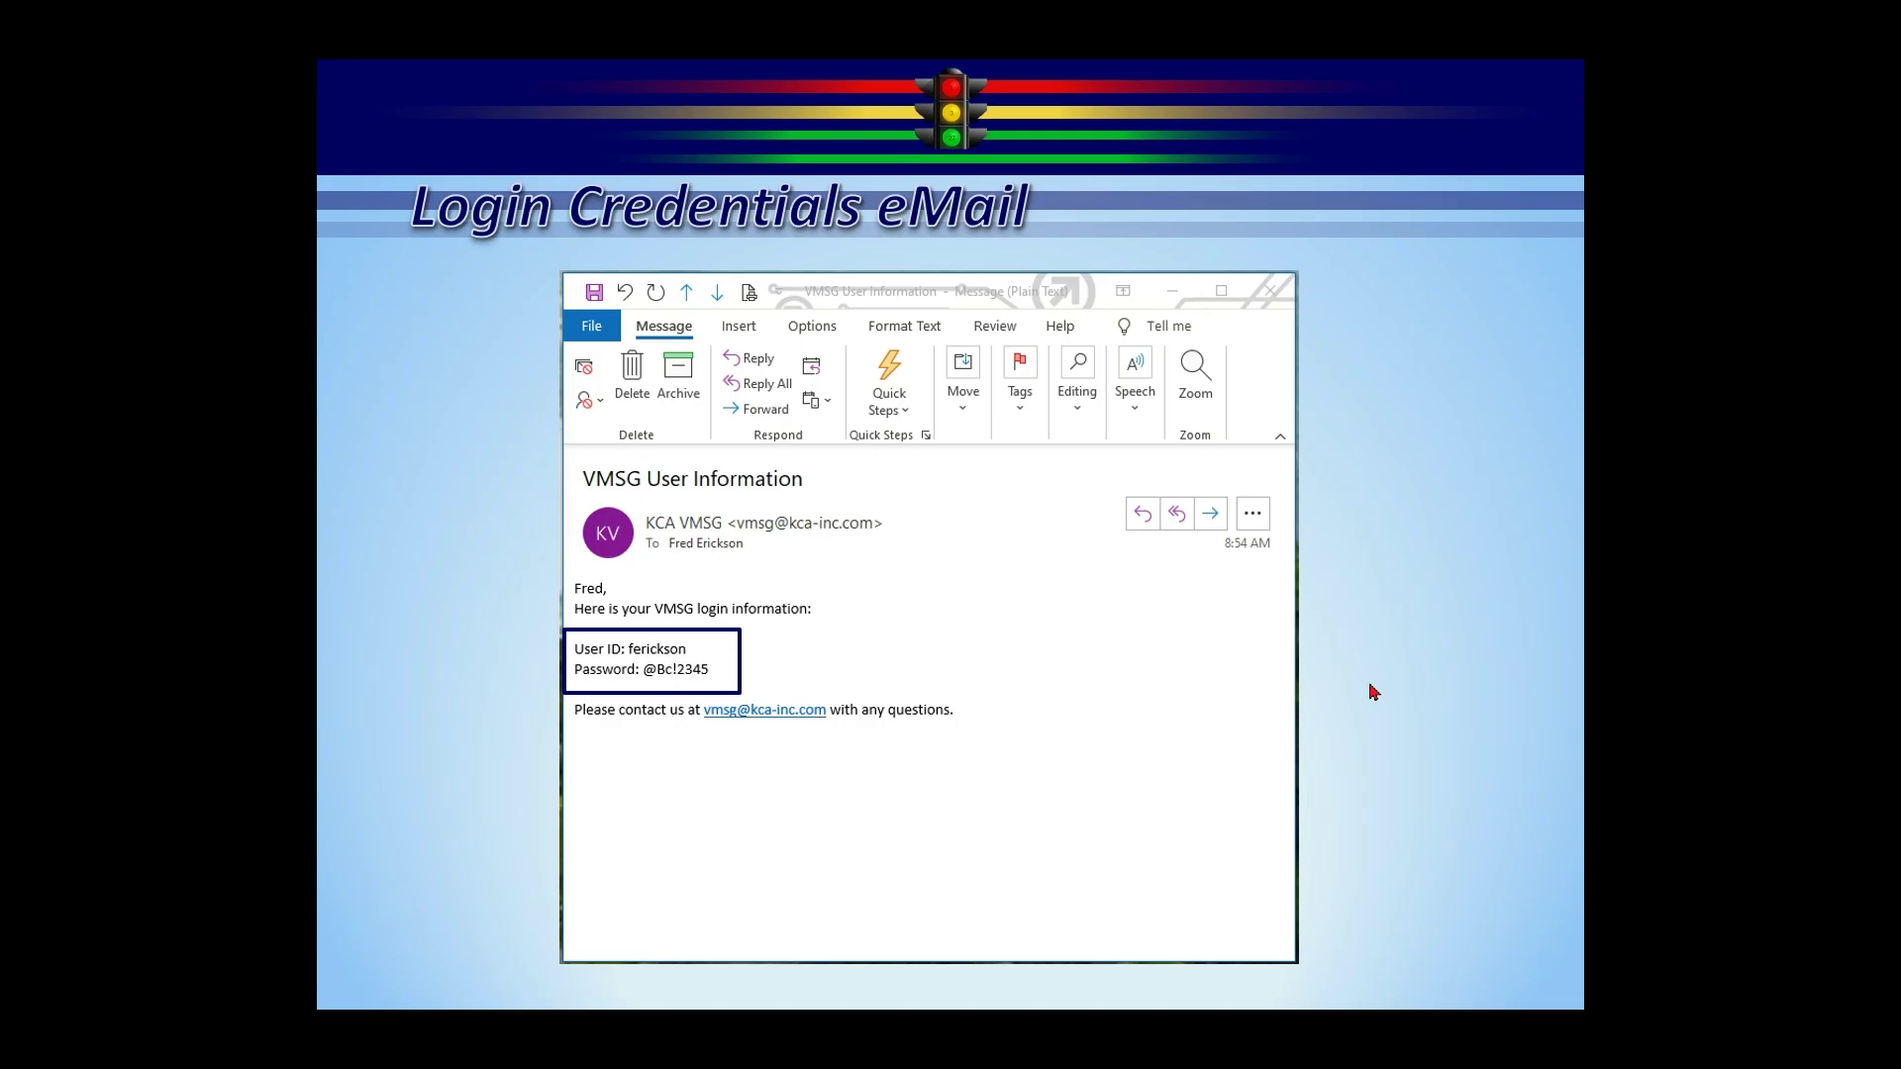
{"action": "left_click", "coordinate": [1373, 692]}
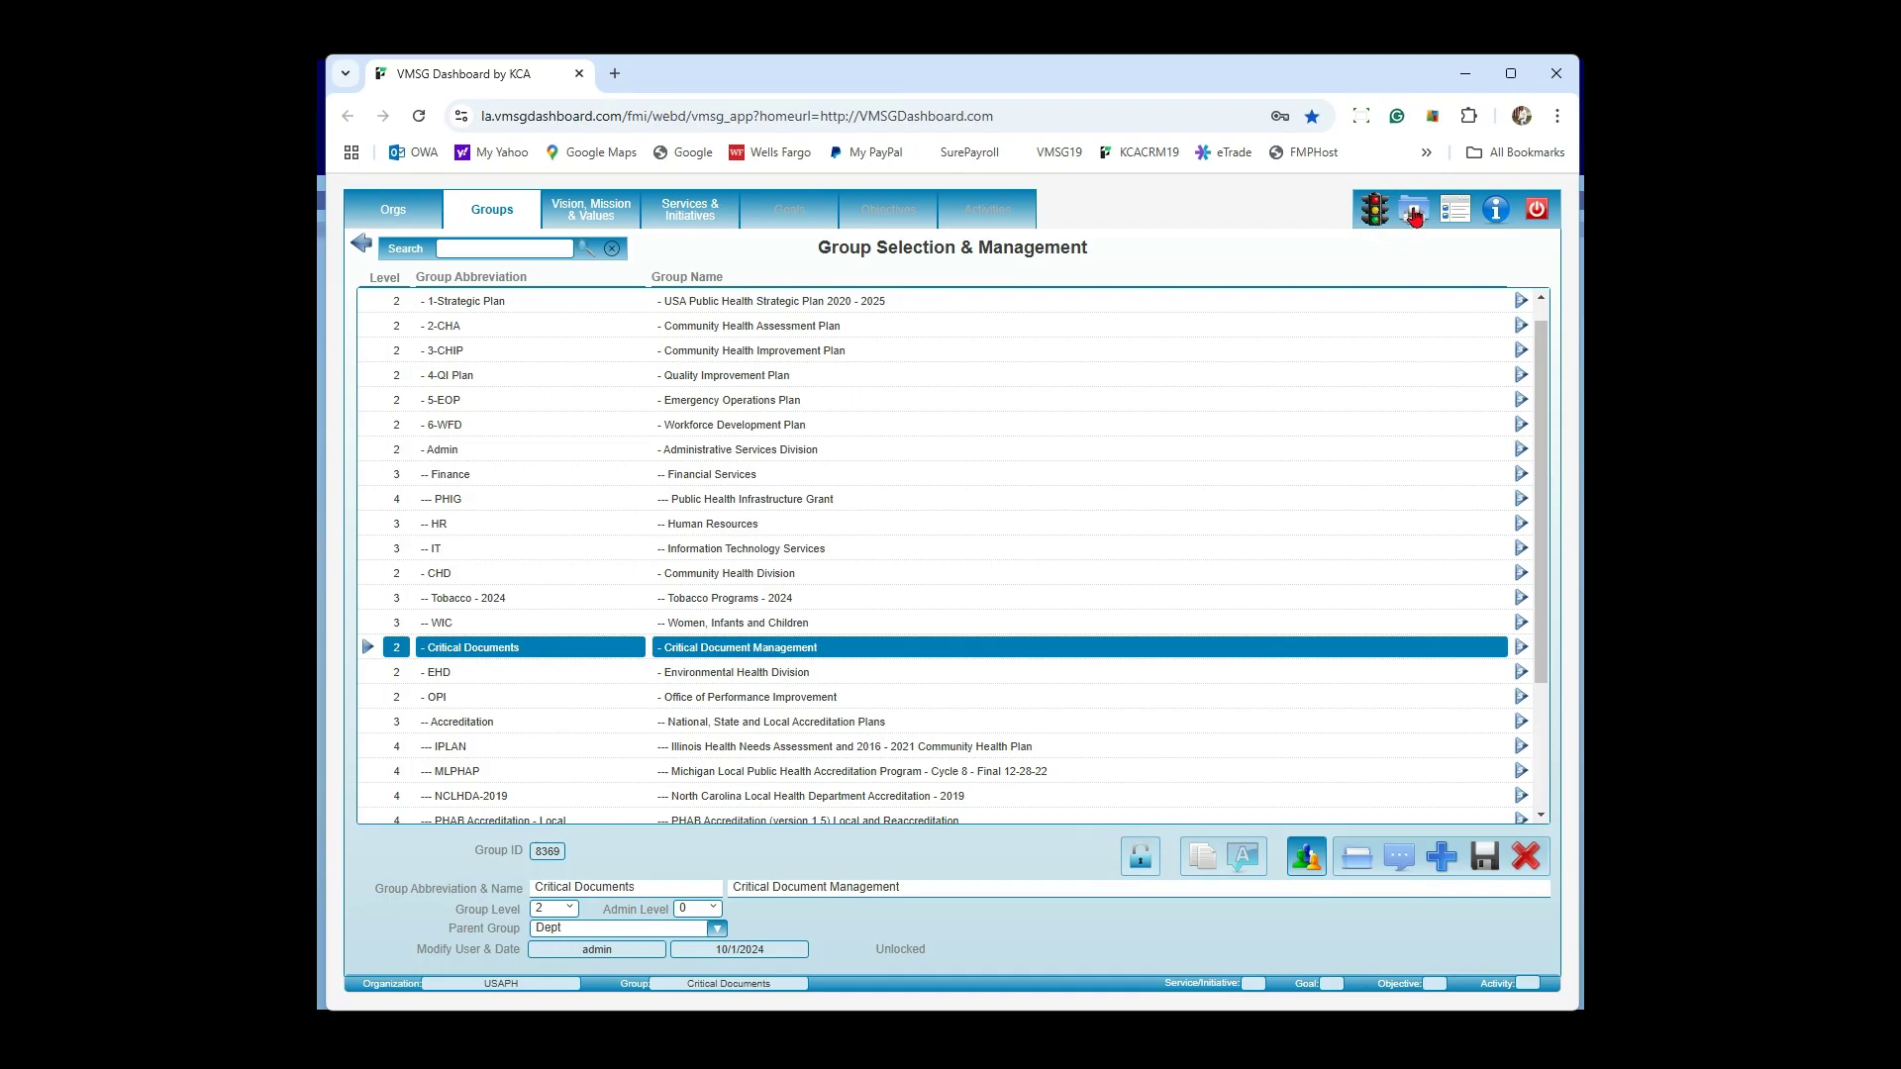
Step: Log off from the dashboard and reopen the login page from the VMSG Dashboard home page
{"action": "left_click", "coordinate": [1536, 212]}
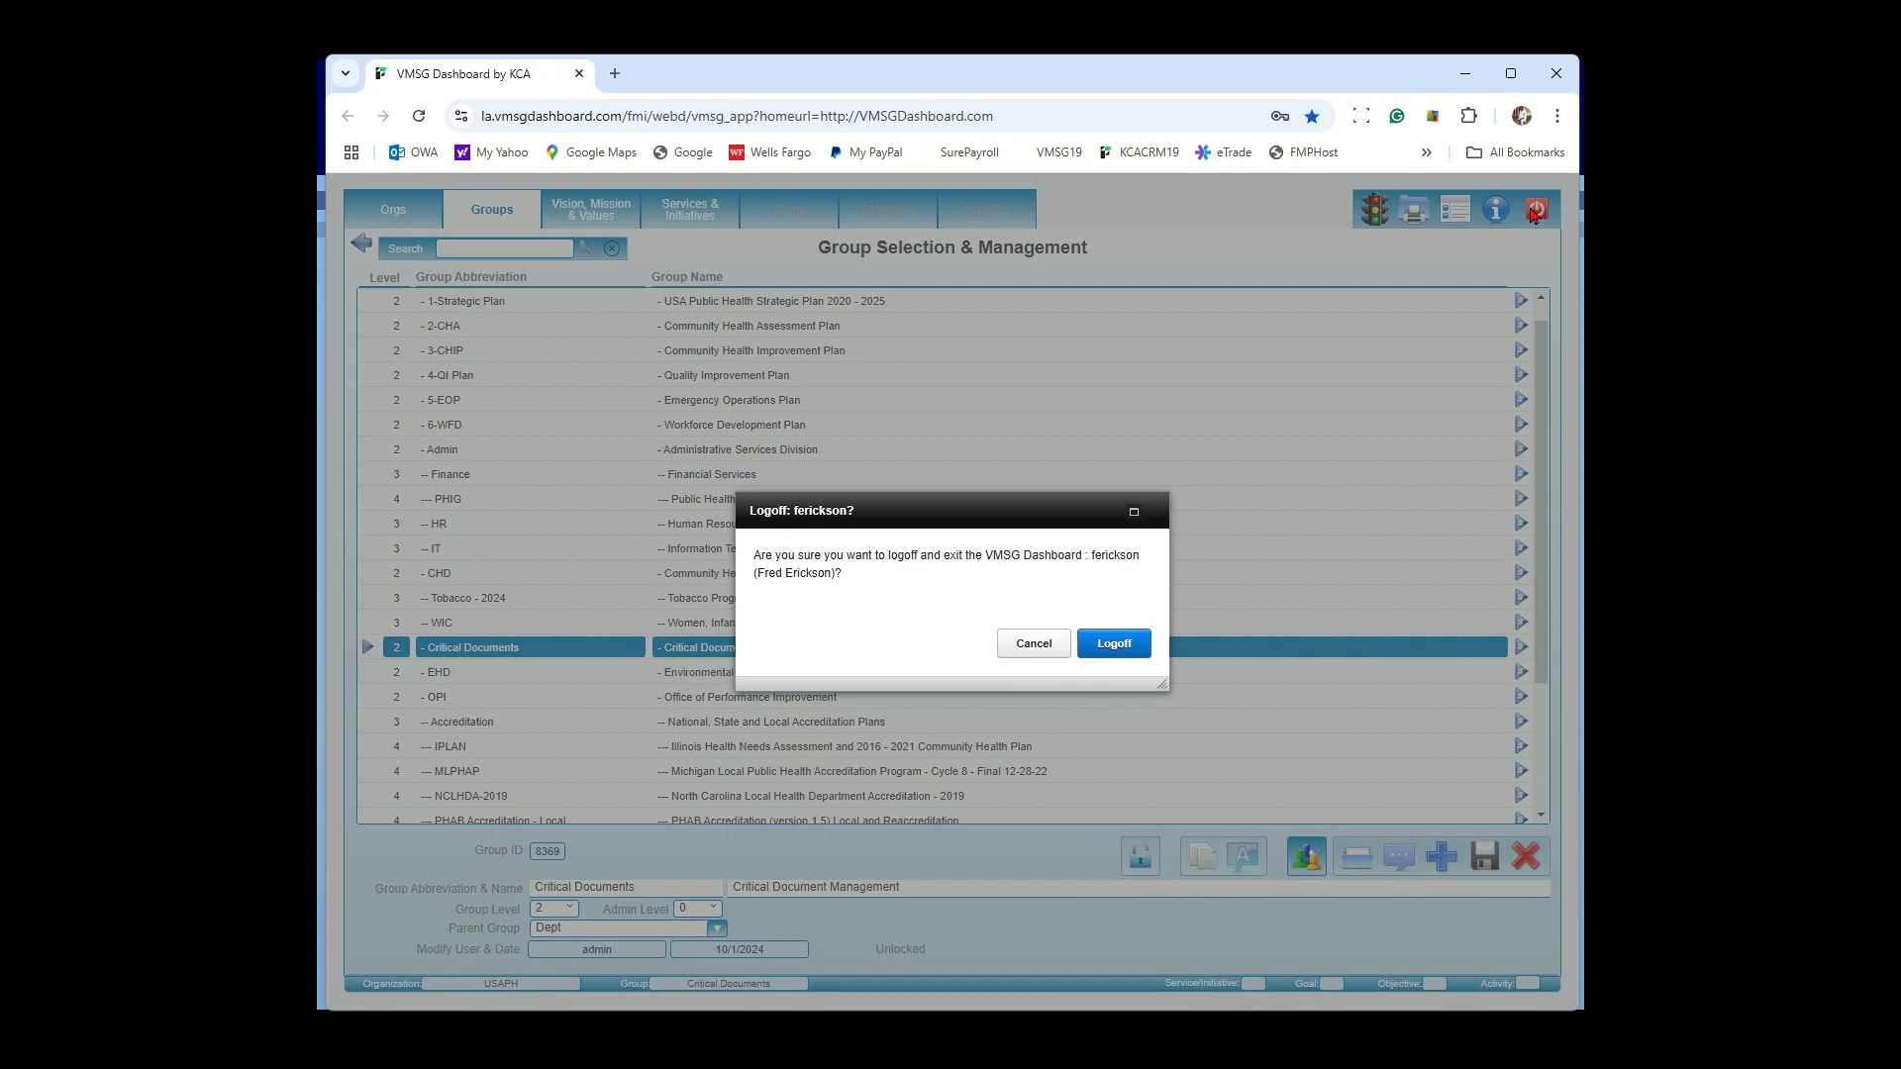
{"action": "left_click", "coordinate": [1125, 643]}
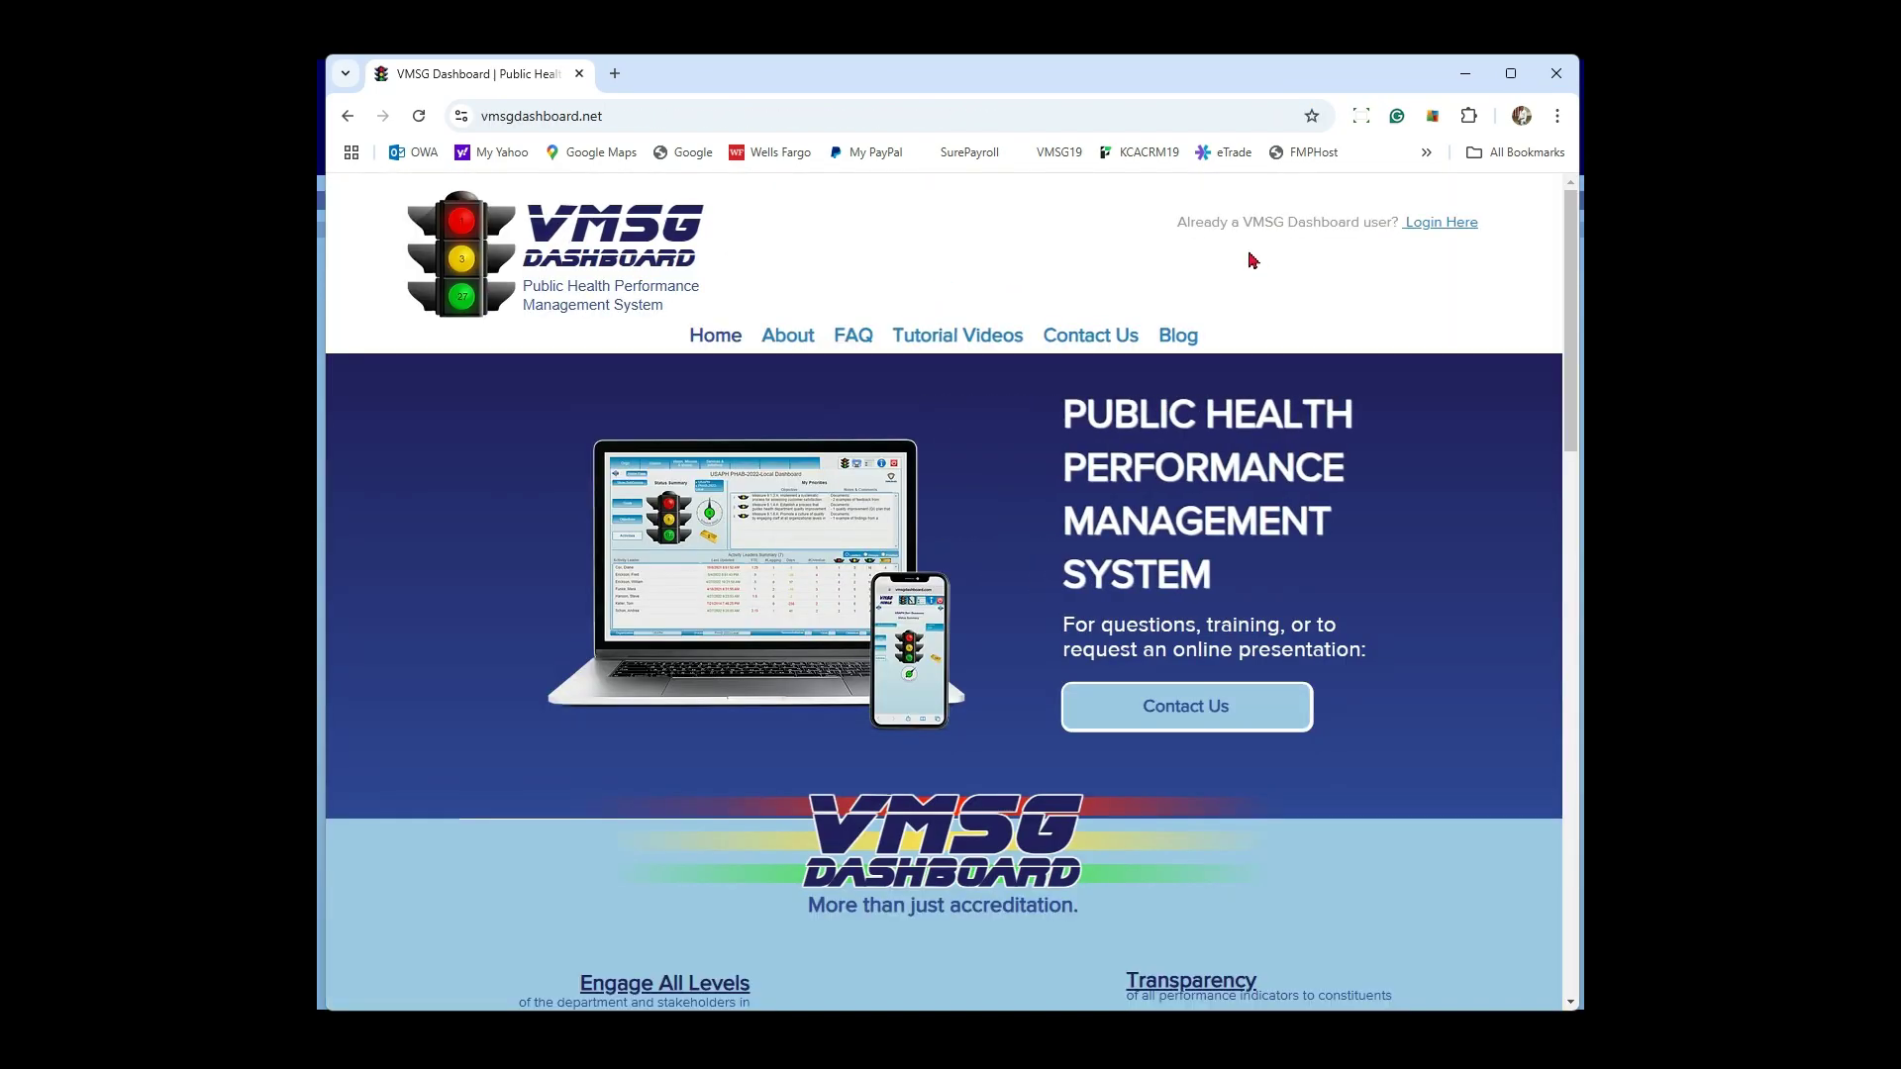
{"action": "left_click", "coordinate": [1436, 223]}
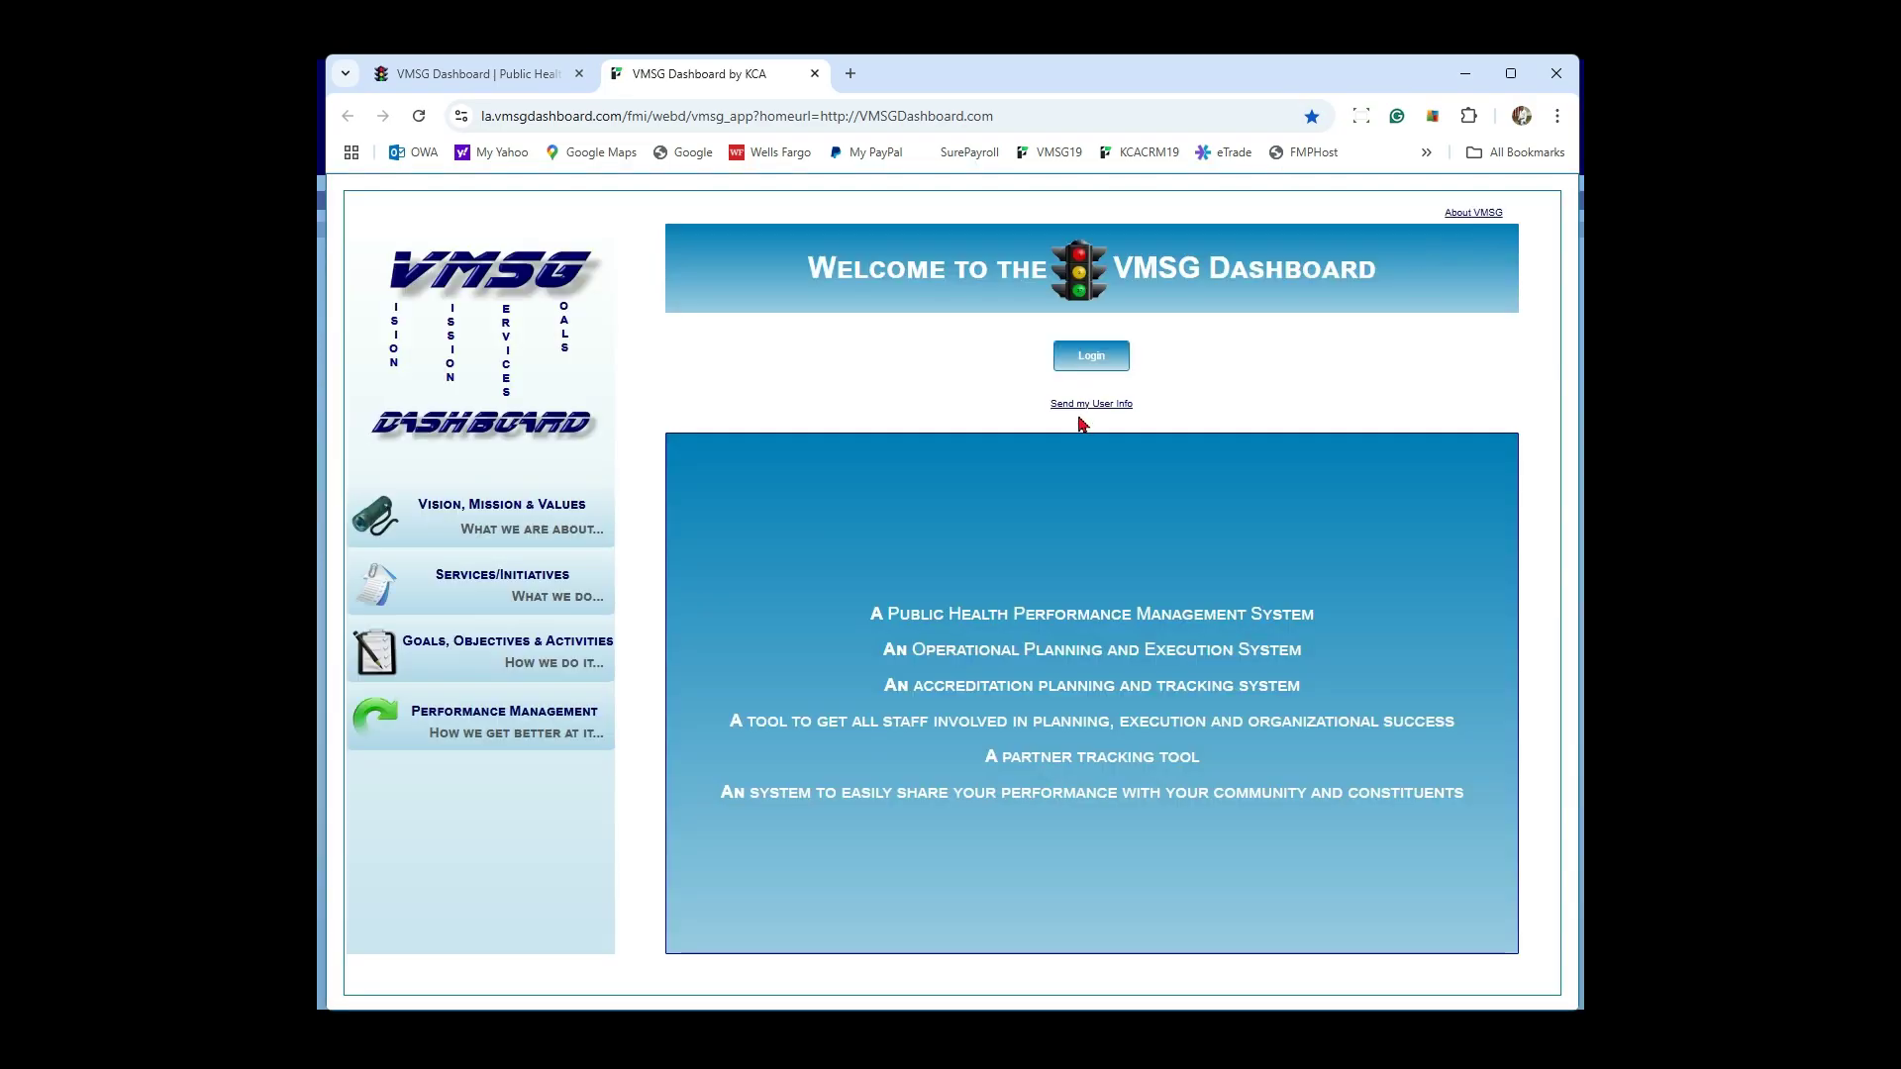
Step: Request the user login information by e-mail, filling in the user's own e-mail address, and close the confirmation
{"action": "left_click", "coordinate": [1061, 420]}
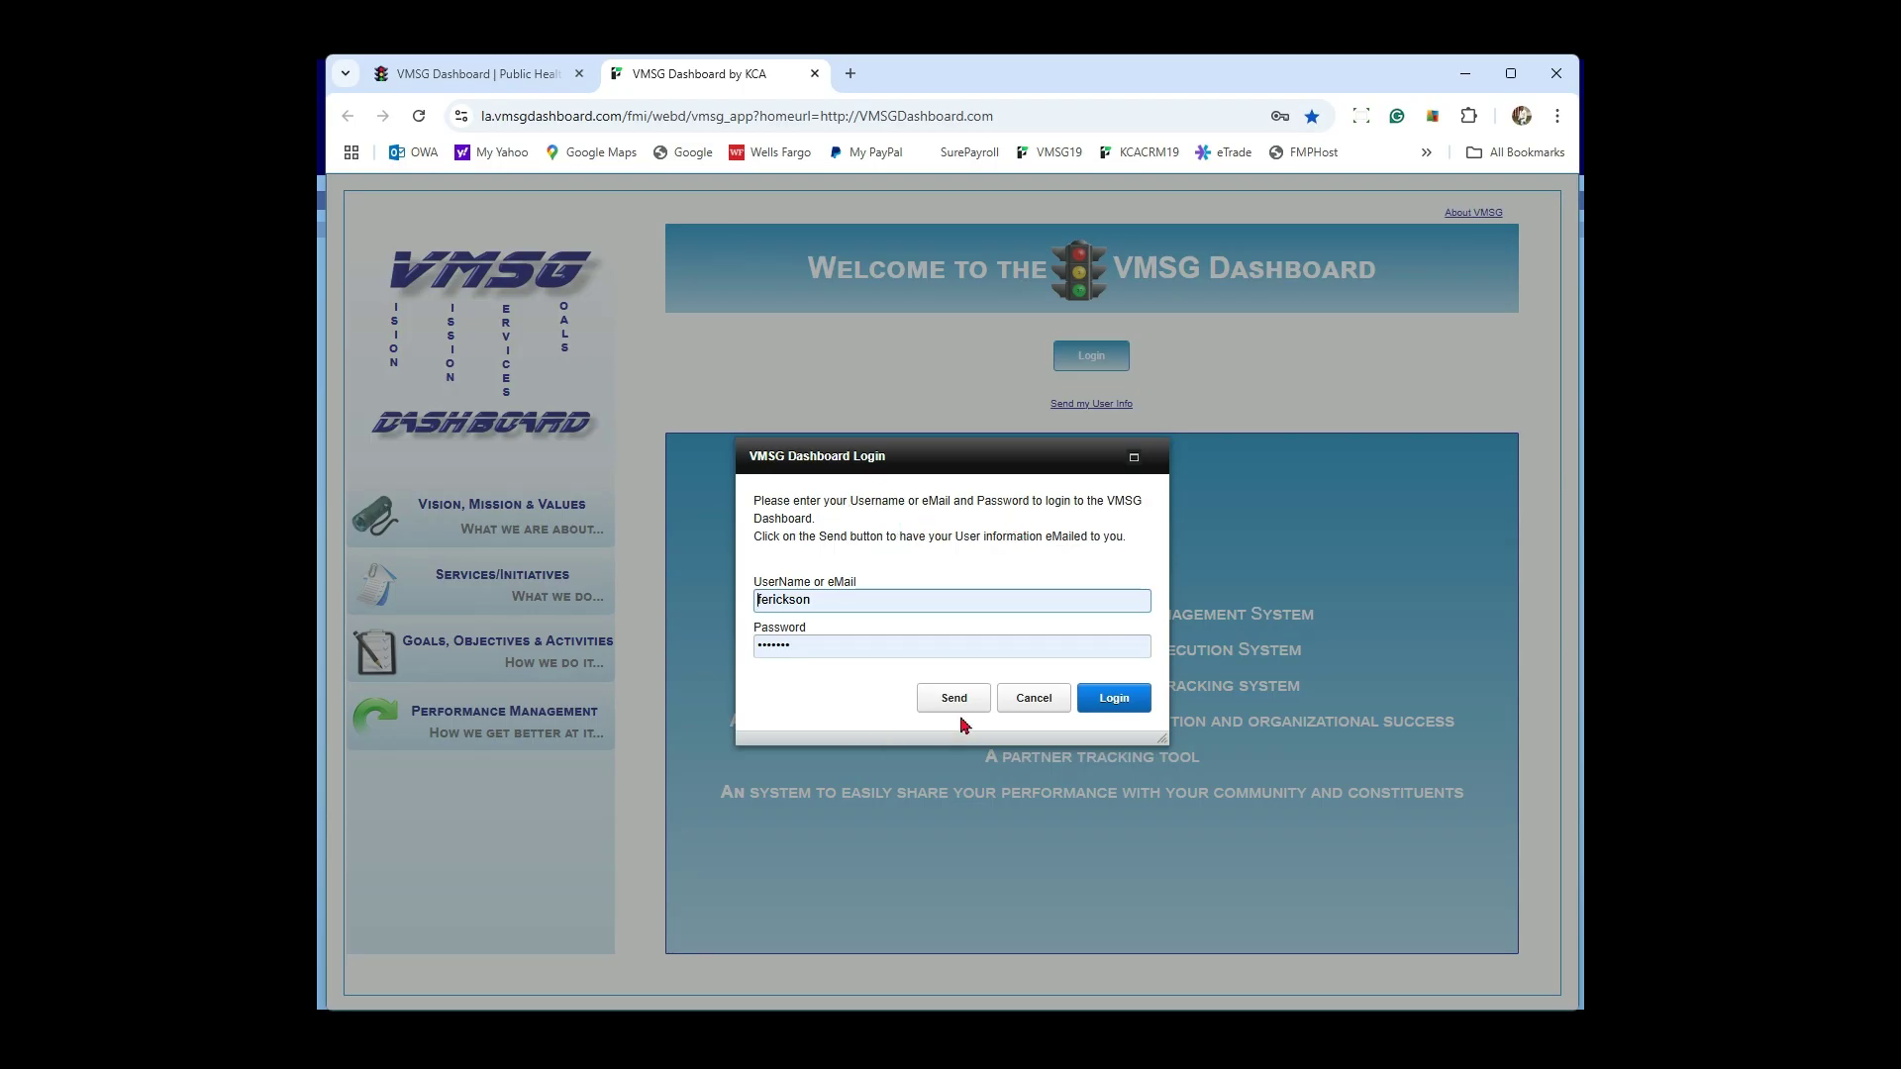
{"action": "left_click", "coordinate": [953, 699]}
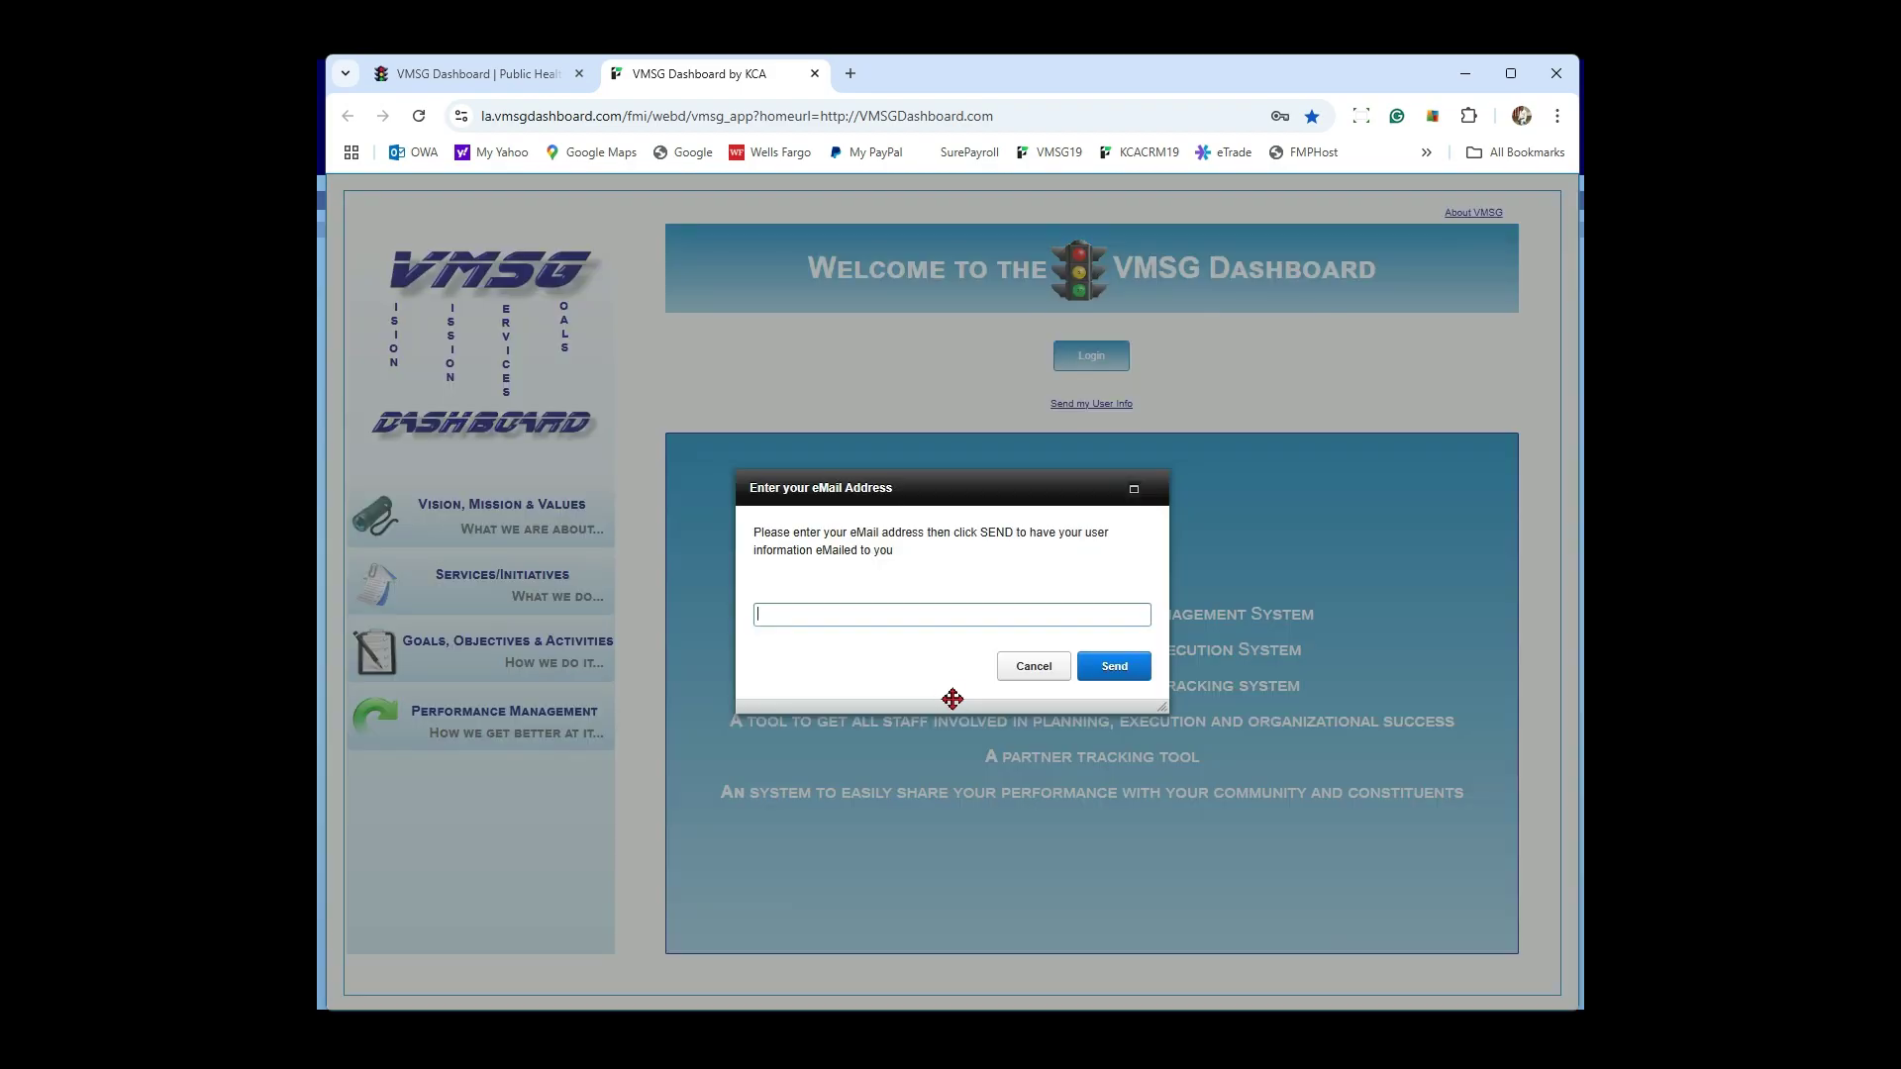
{"action": "left_click", "coordinate": [834, 615]}
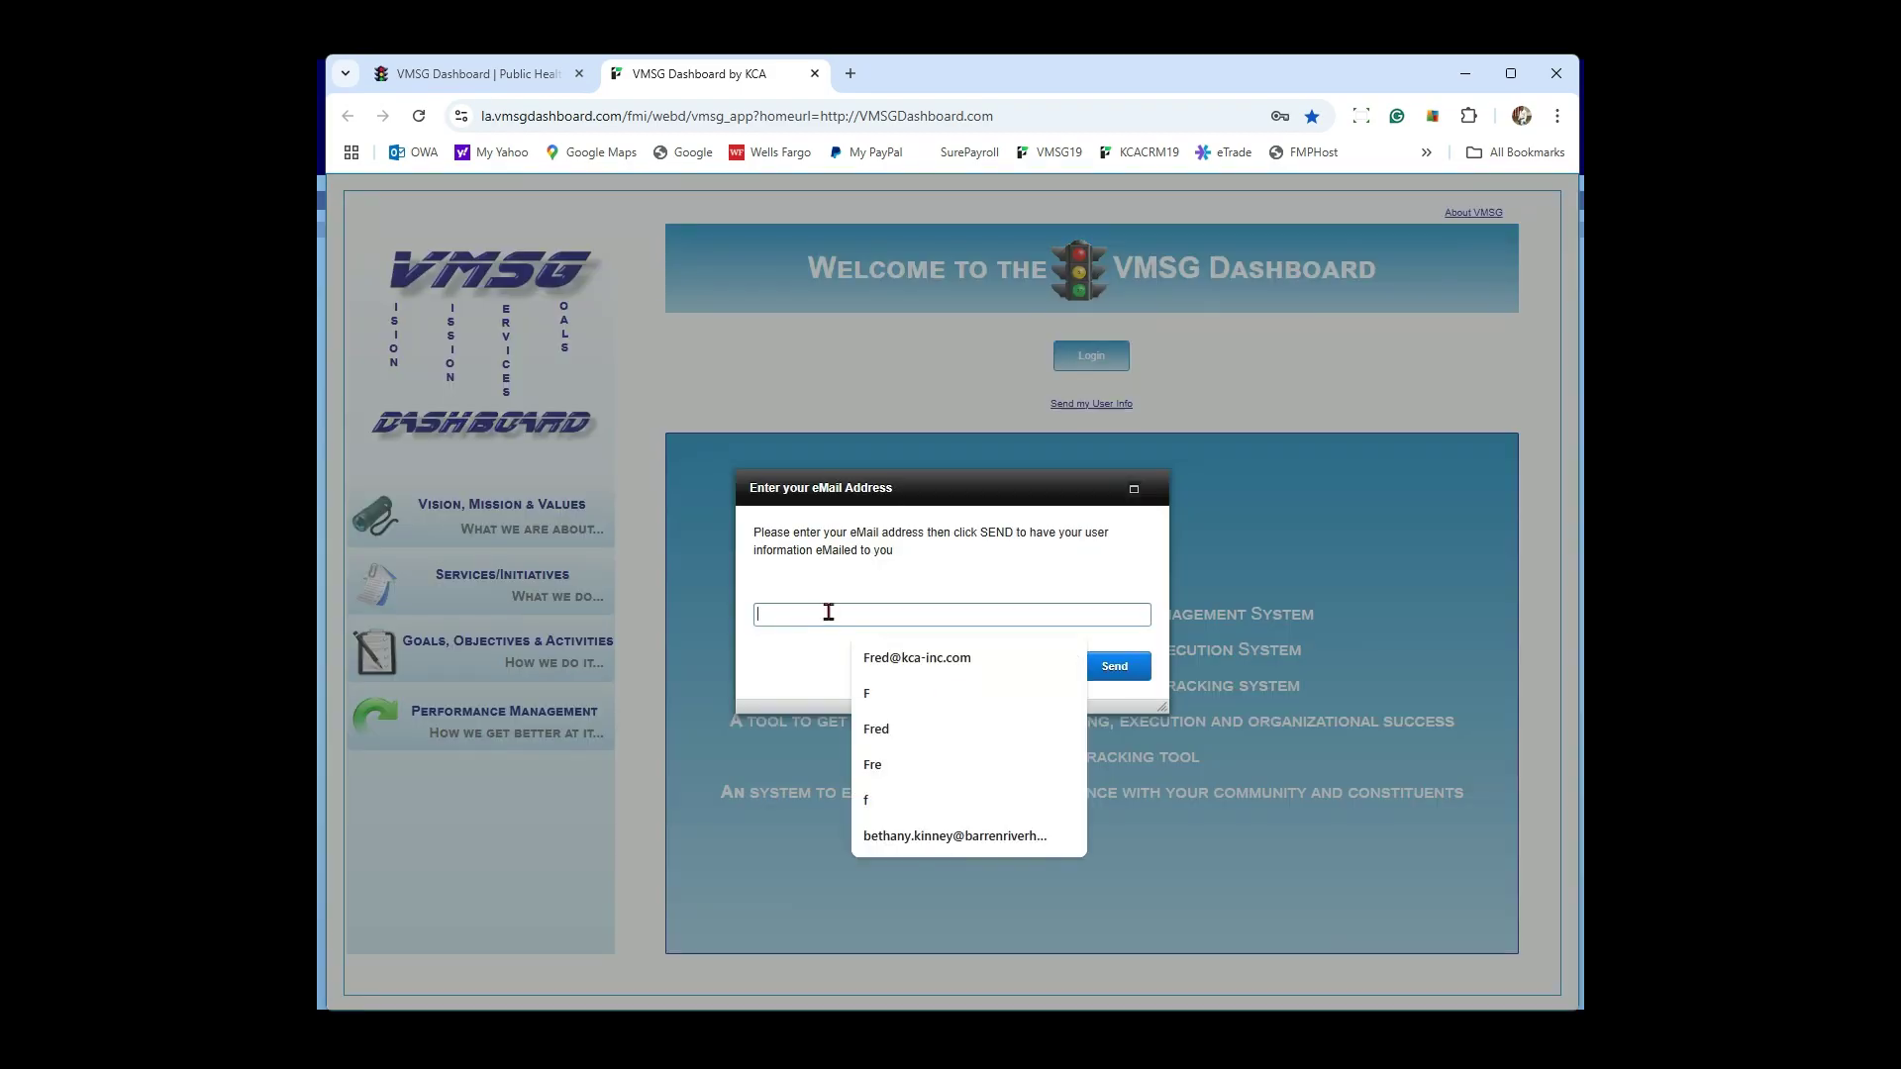
{"action": "left_click", "coordinate": [895, 659]}
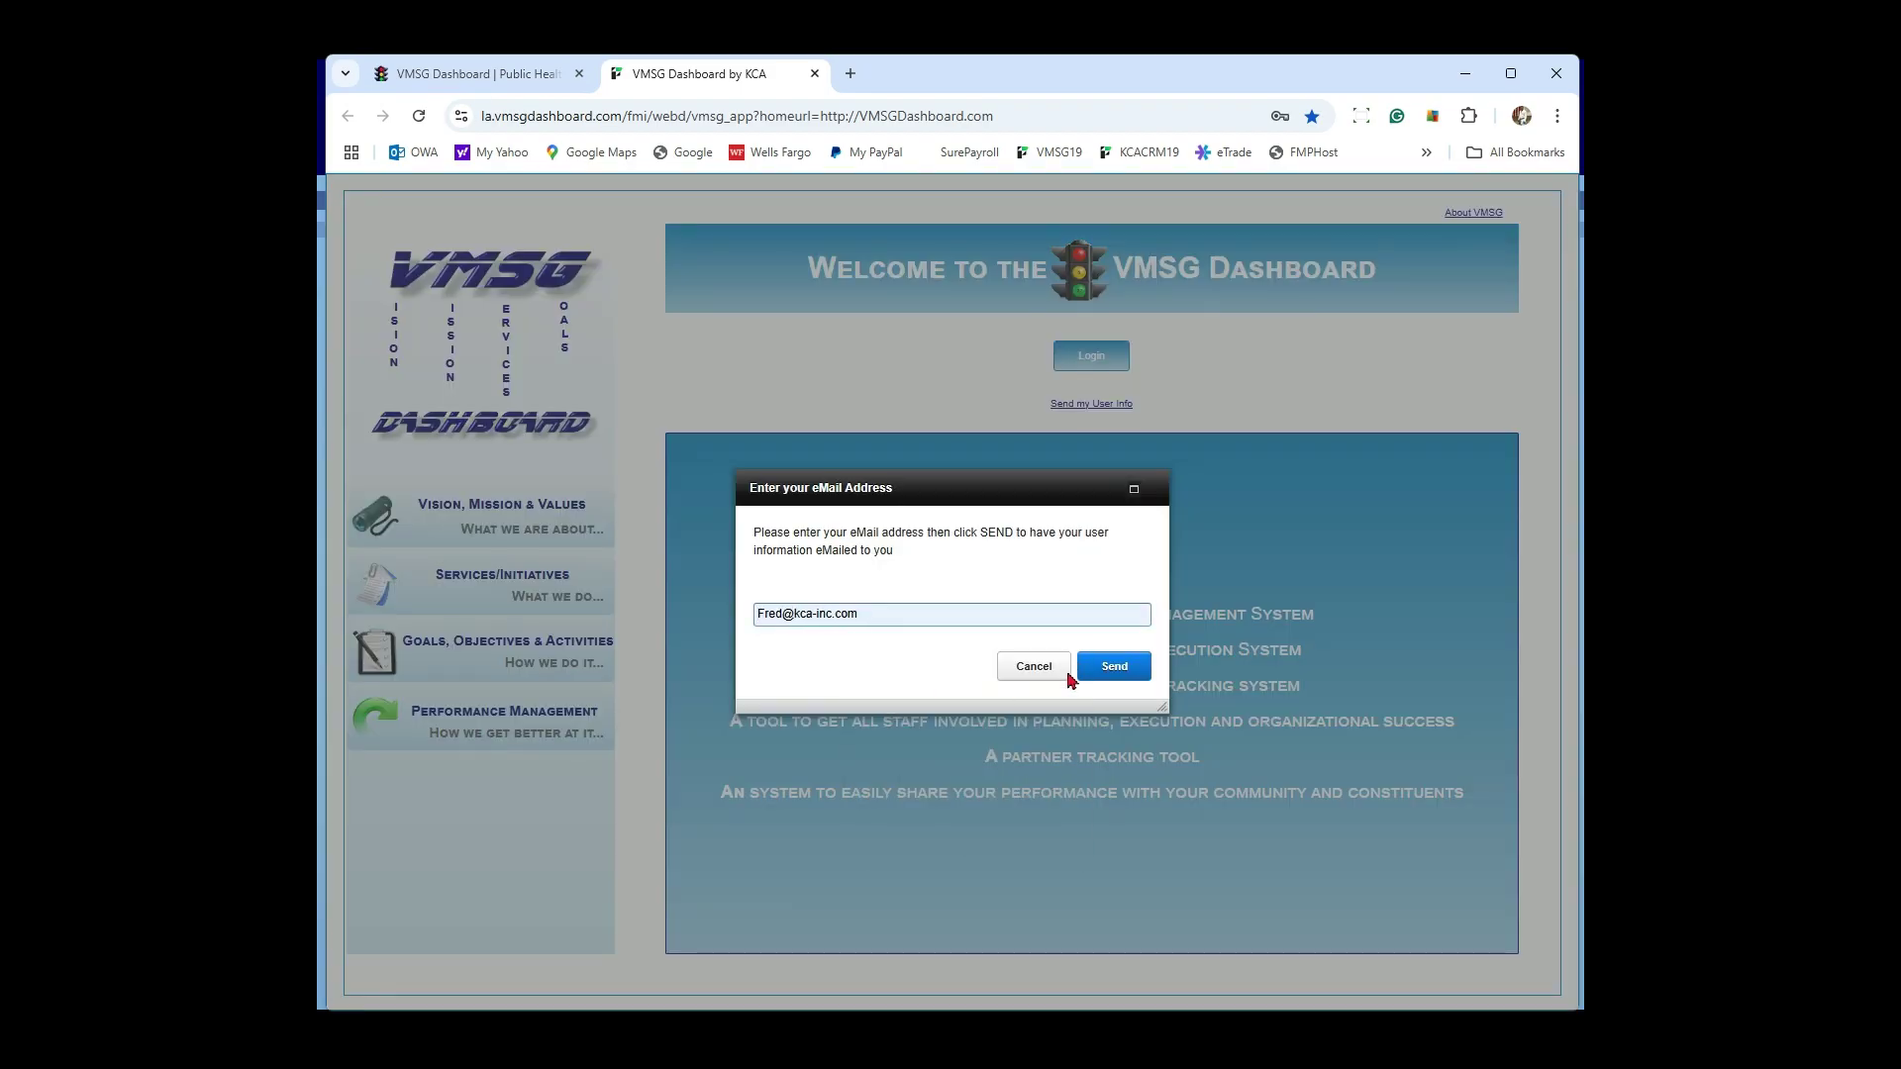
{"action": "left_click", "coordinate": [1112, 666]}
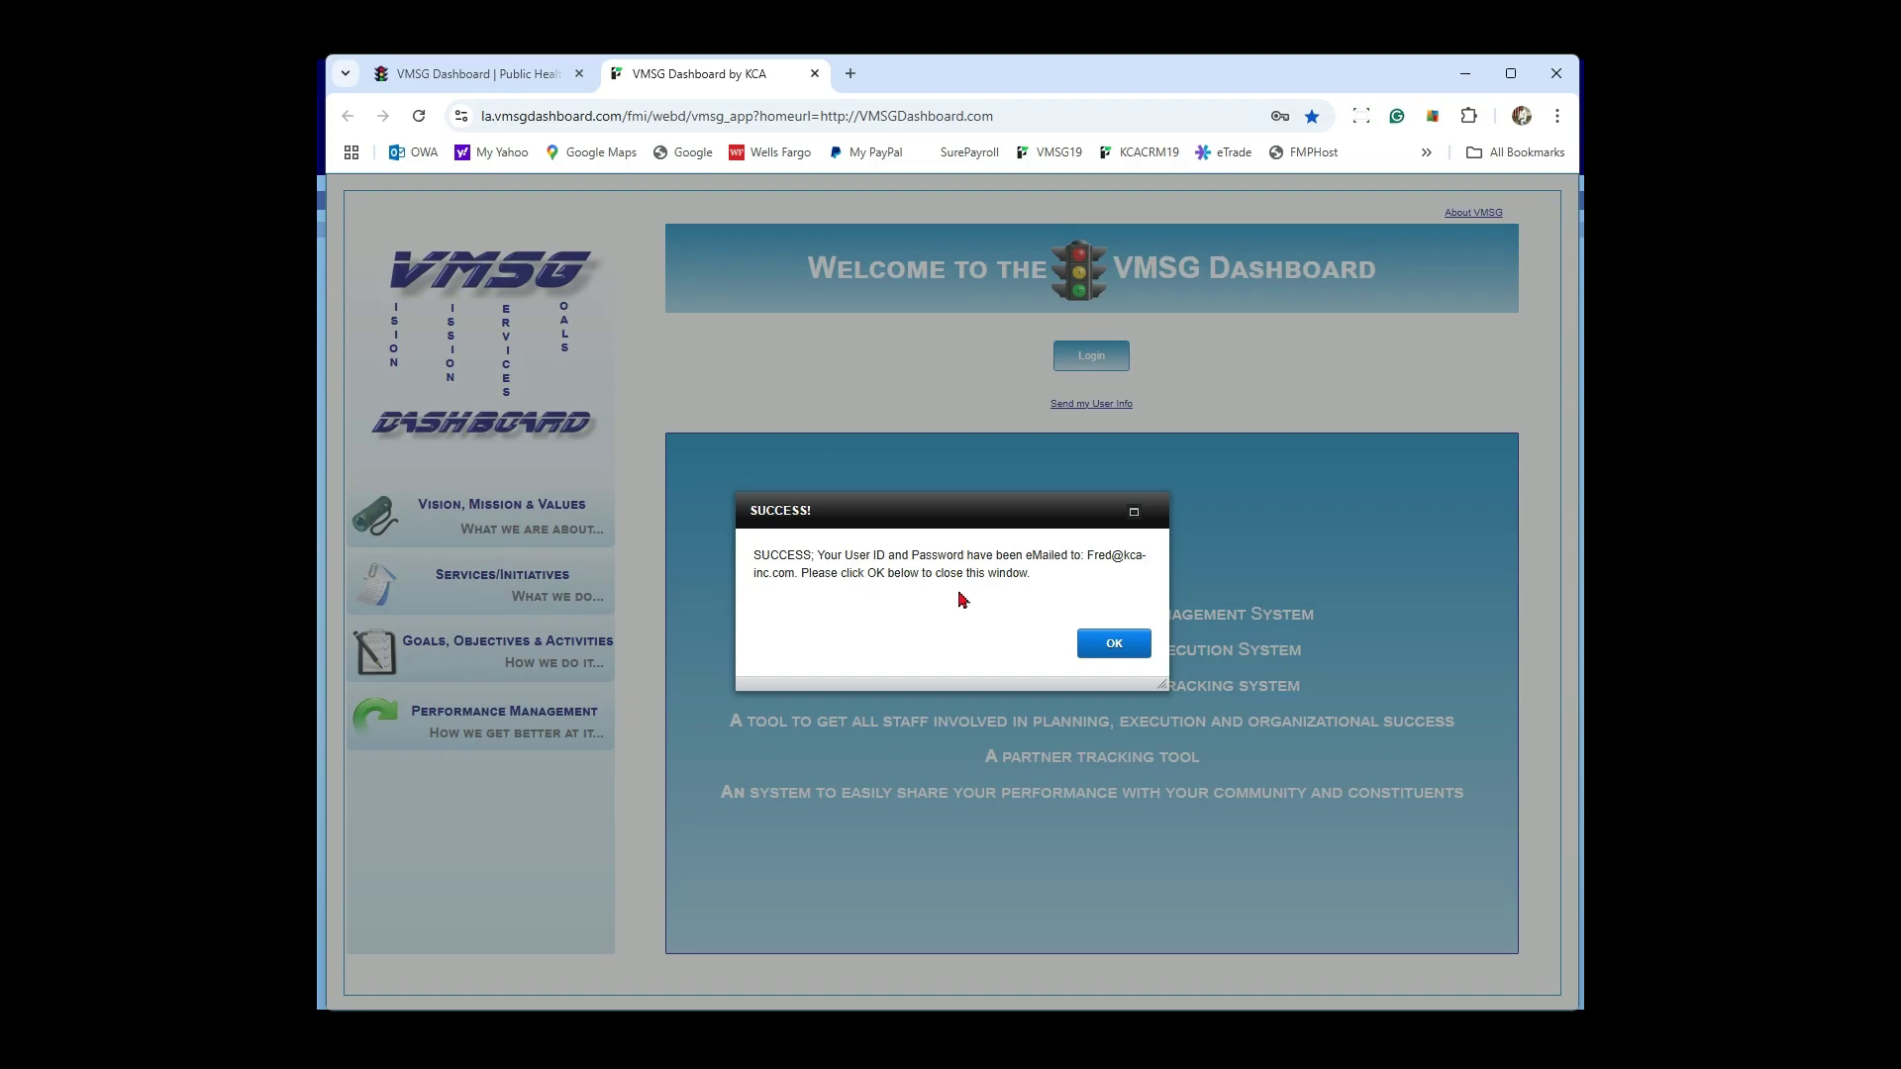
{"action": "left_click", "coordinate": [1112, 646]}
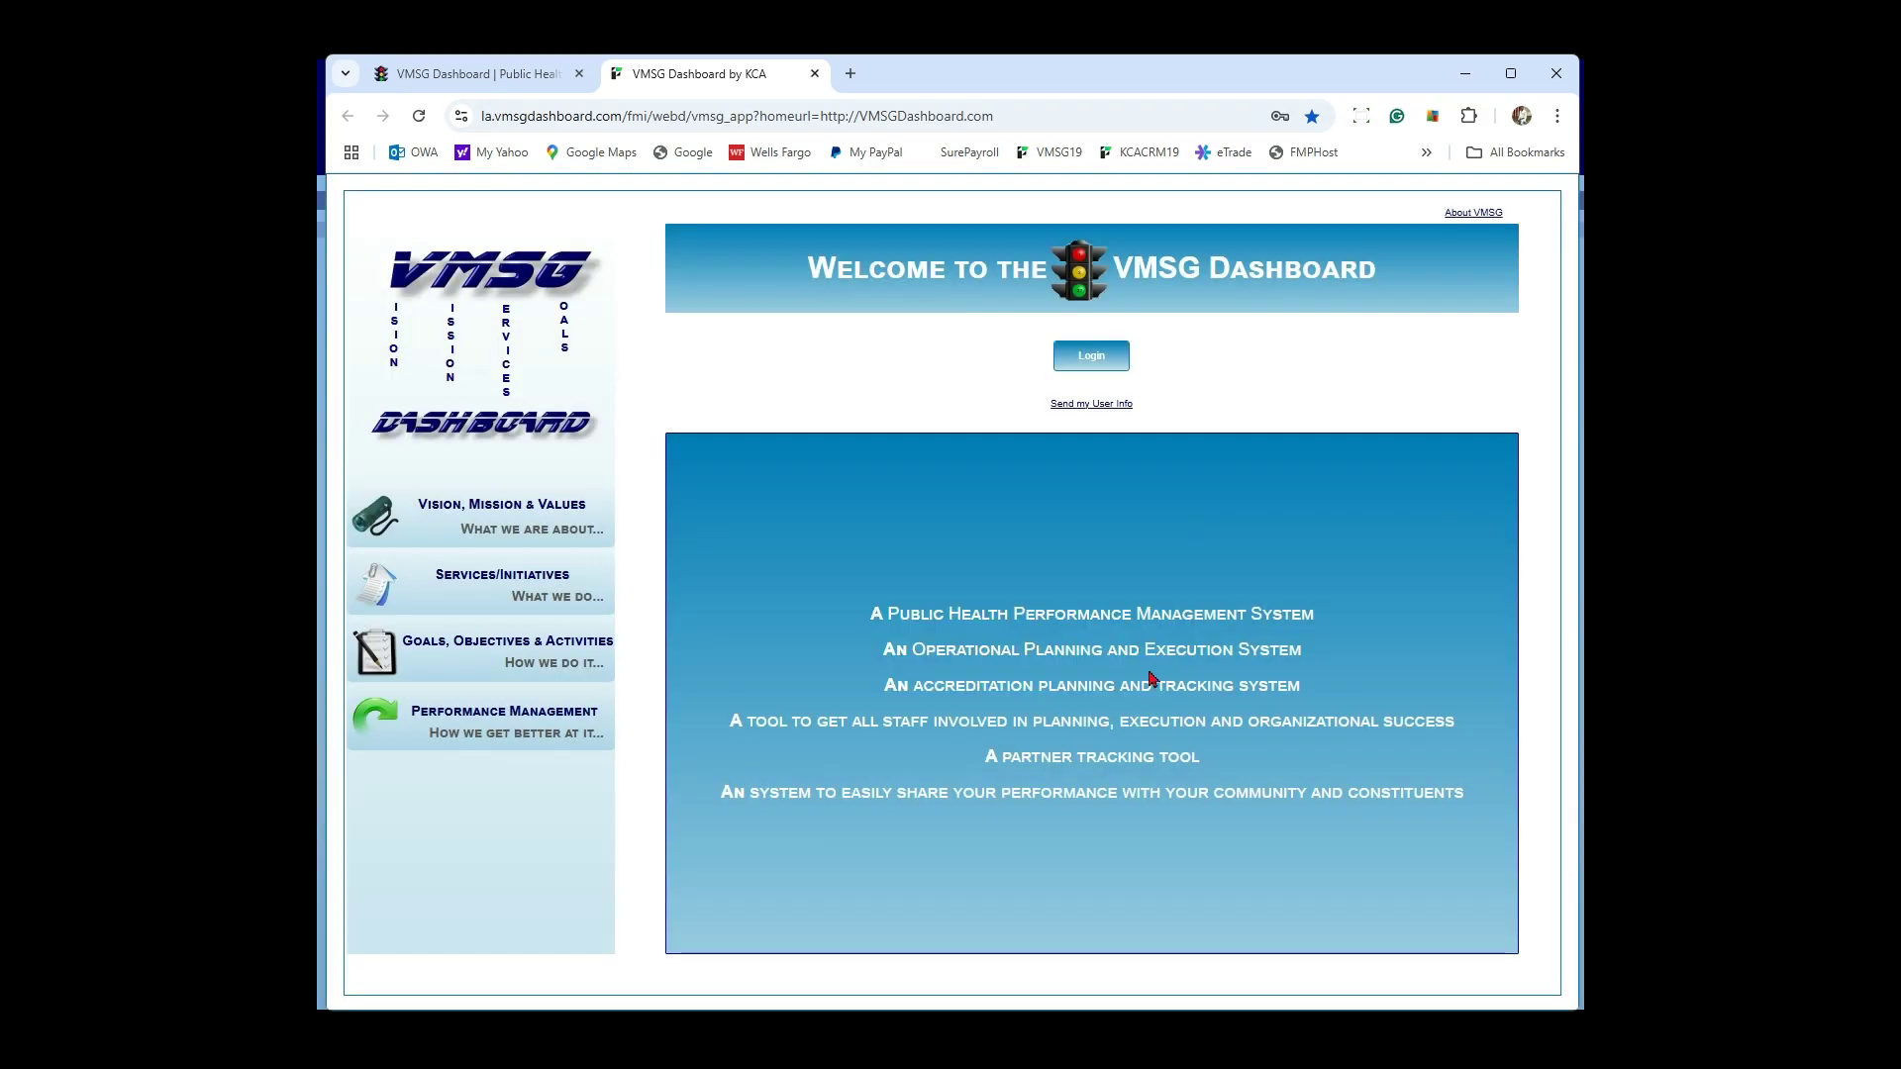
Step: Log in with the stored username and account password, and choose Quick Update as the login option
{"action": "left_click", "coordinate": [1092, 360]}
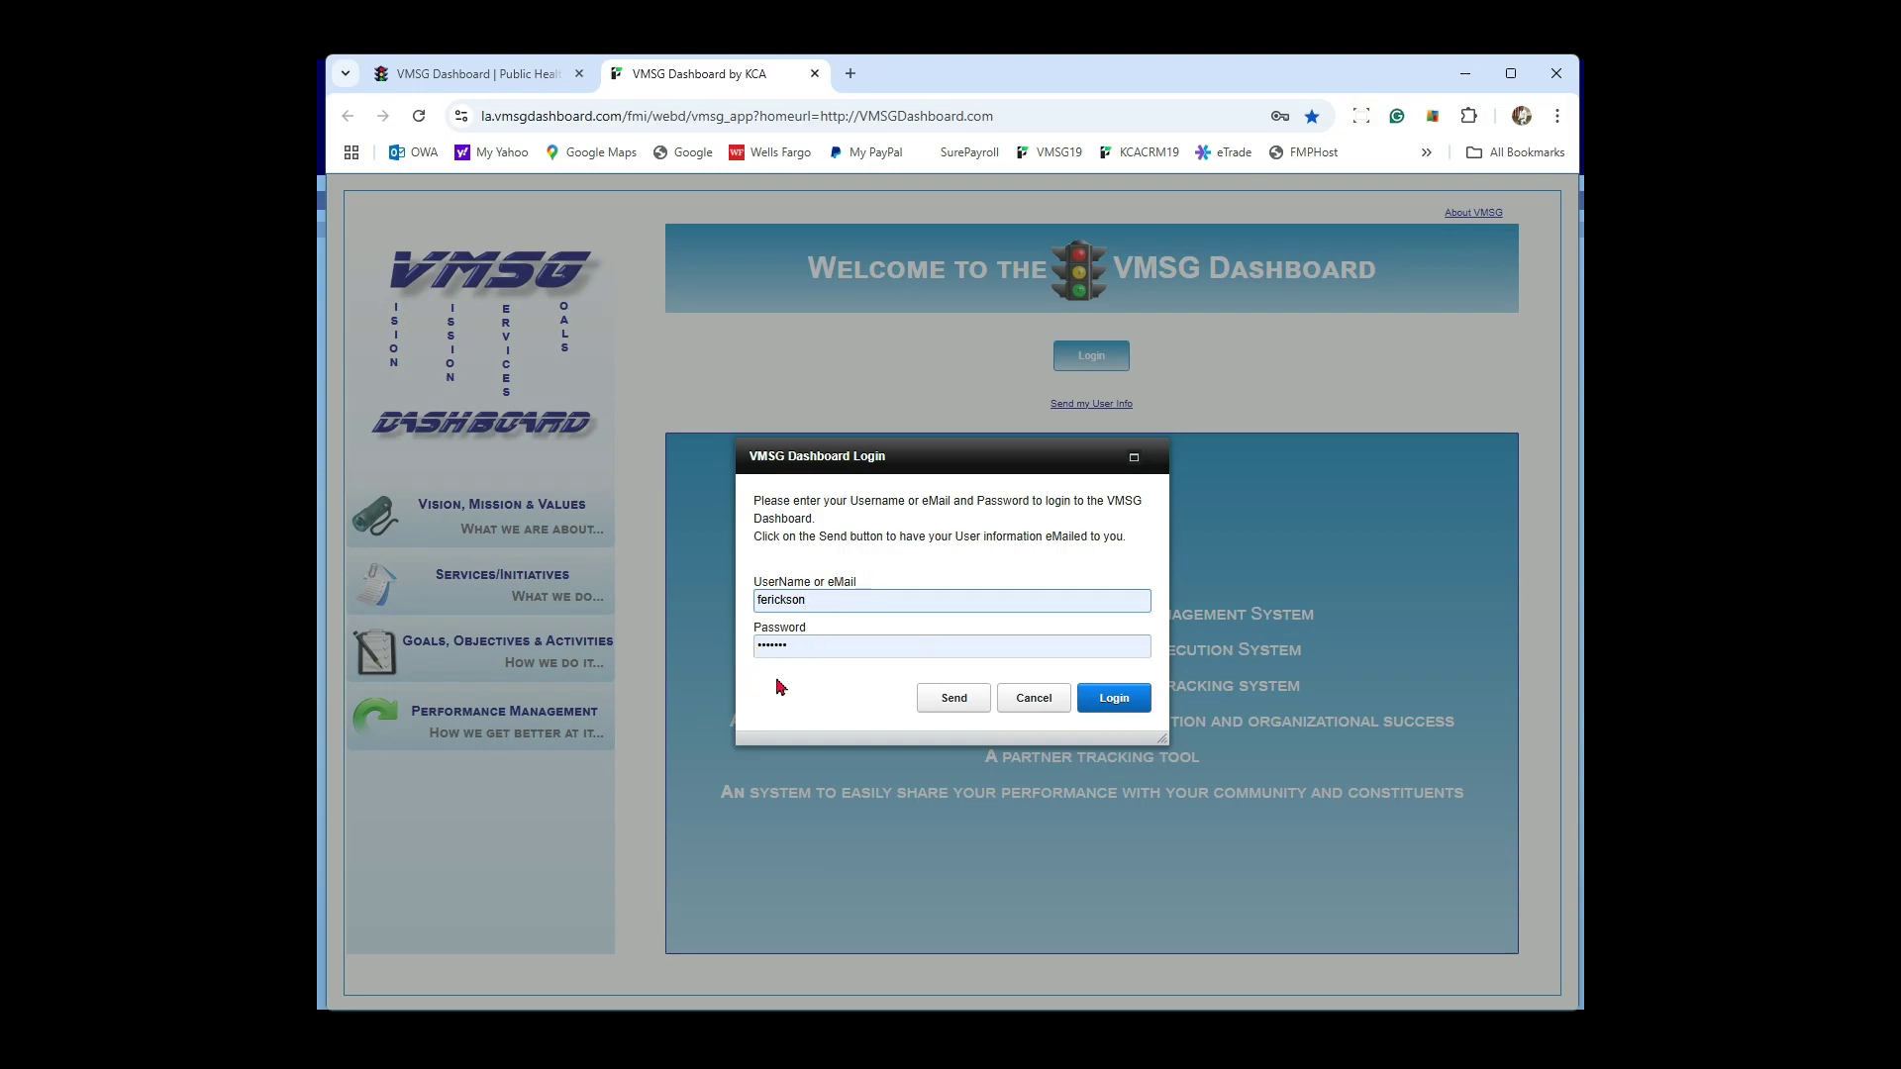
{"action": "left_click", "coordinate": [806, 648]}
{"action": "left_click", "coordinate": [1113, 699]}
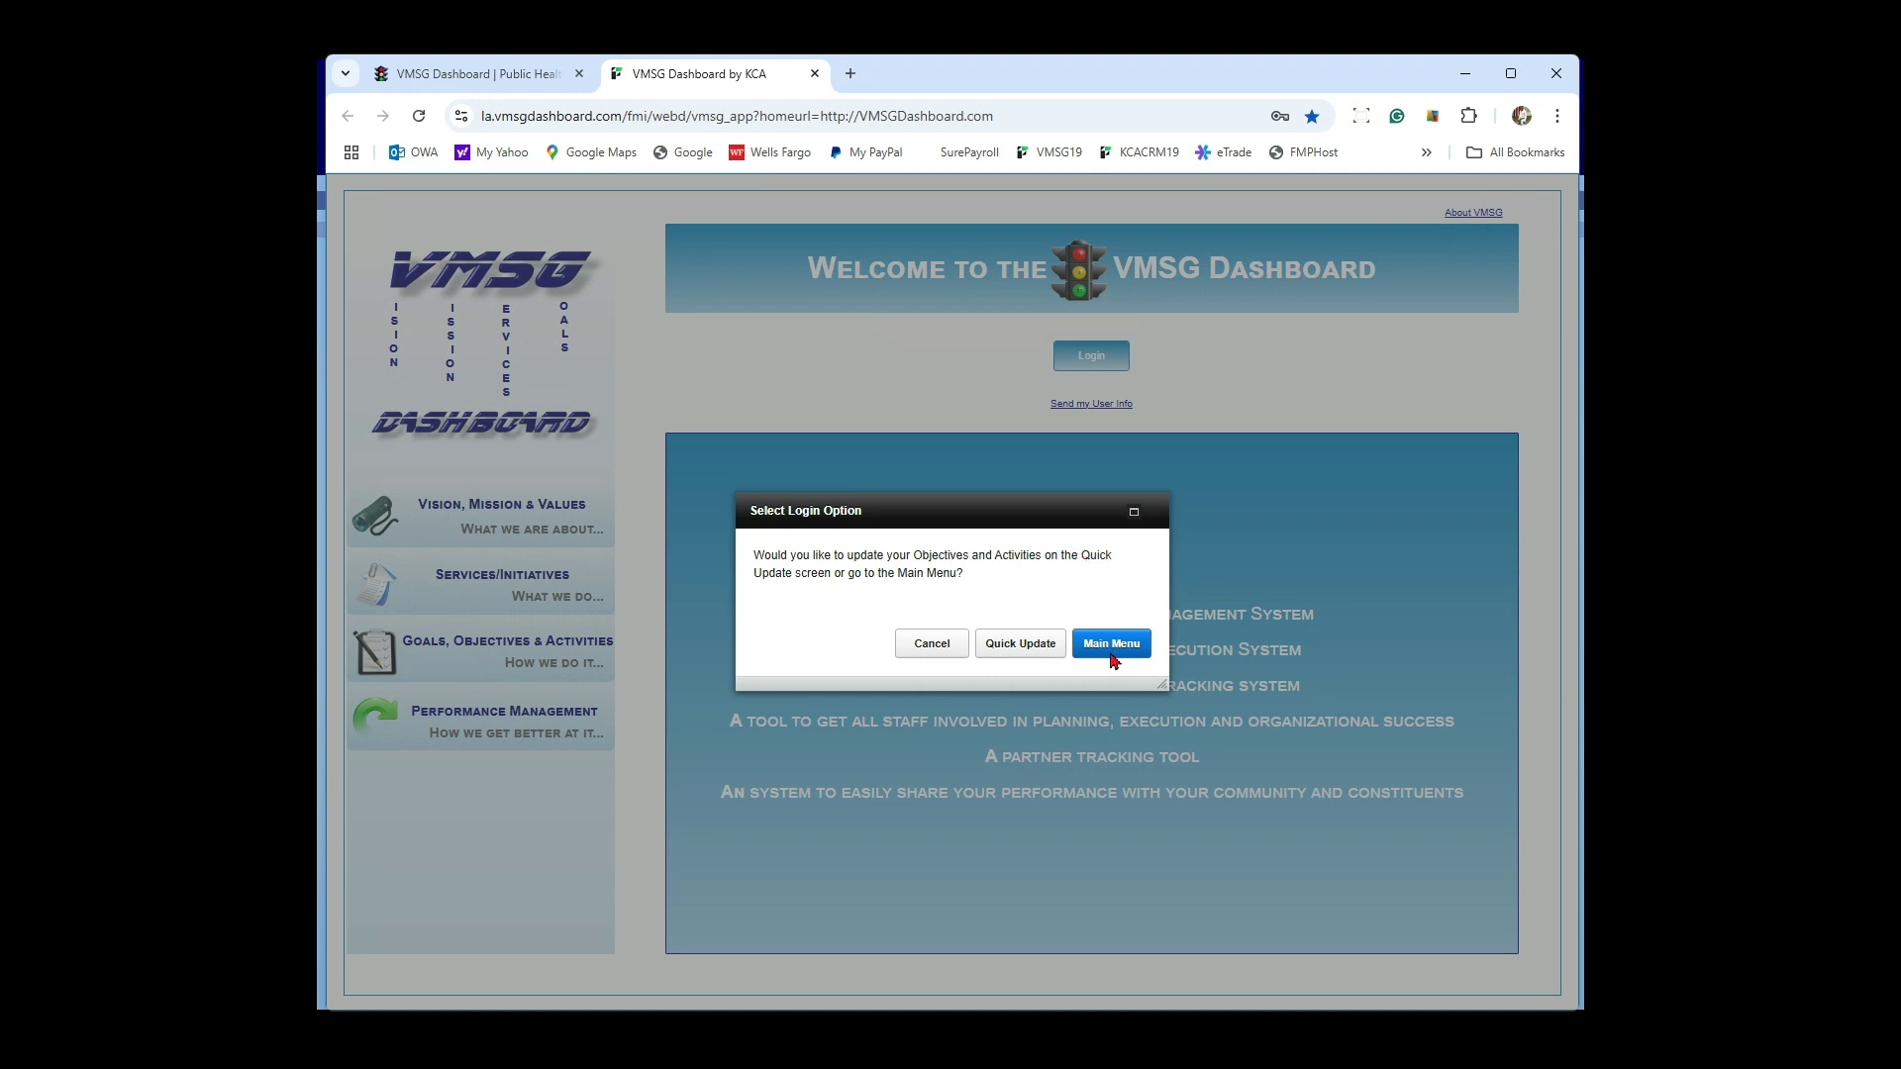
{"action": "left_click", "coordinate": [1022, 646]}
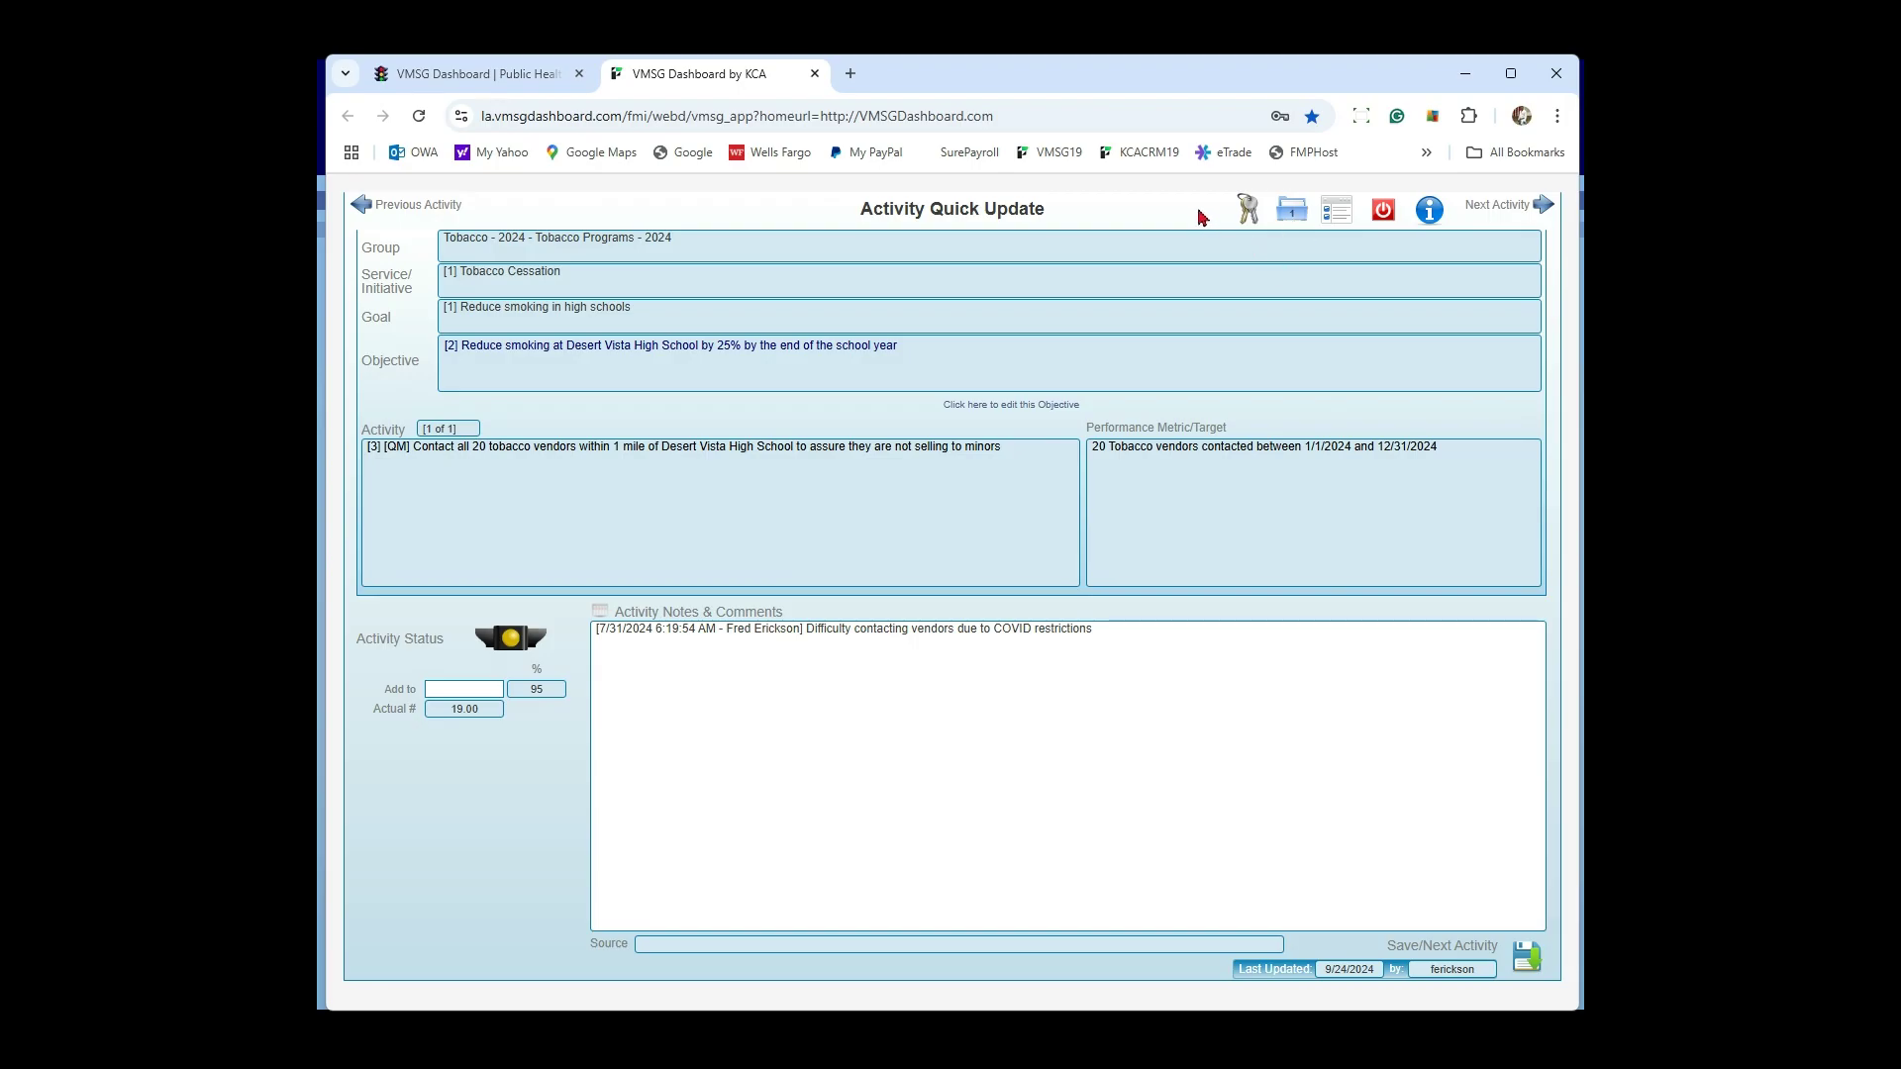
Step: Inspect the password change form without changing anything, and save the Desert Vista vendor activity to continue to the objective updates
{"action": "left_click", "coordinate": [1249, 210]}
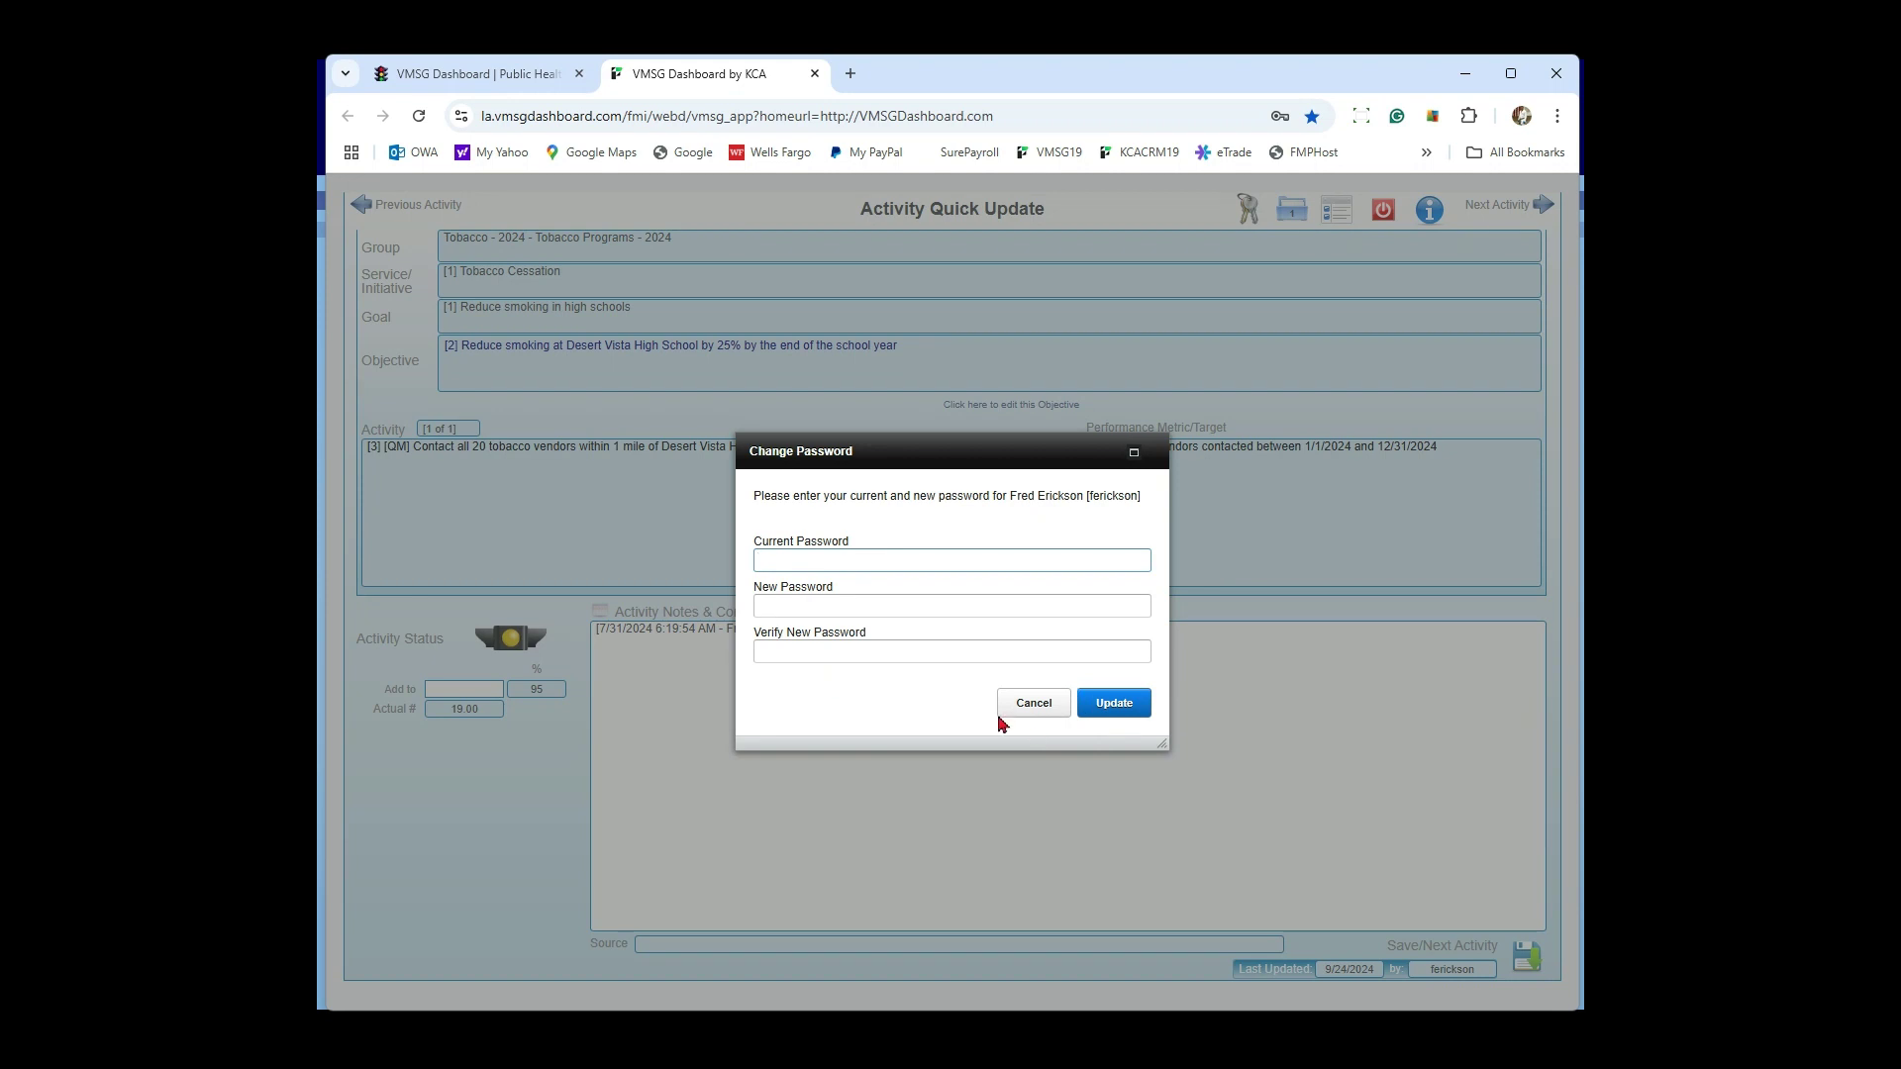
{"action": "left_click", "coordinate": [1028, 708]}
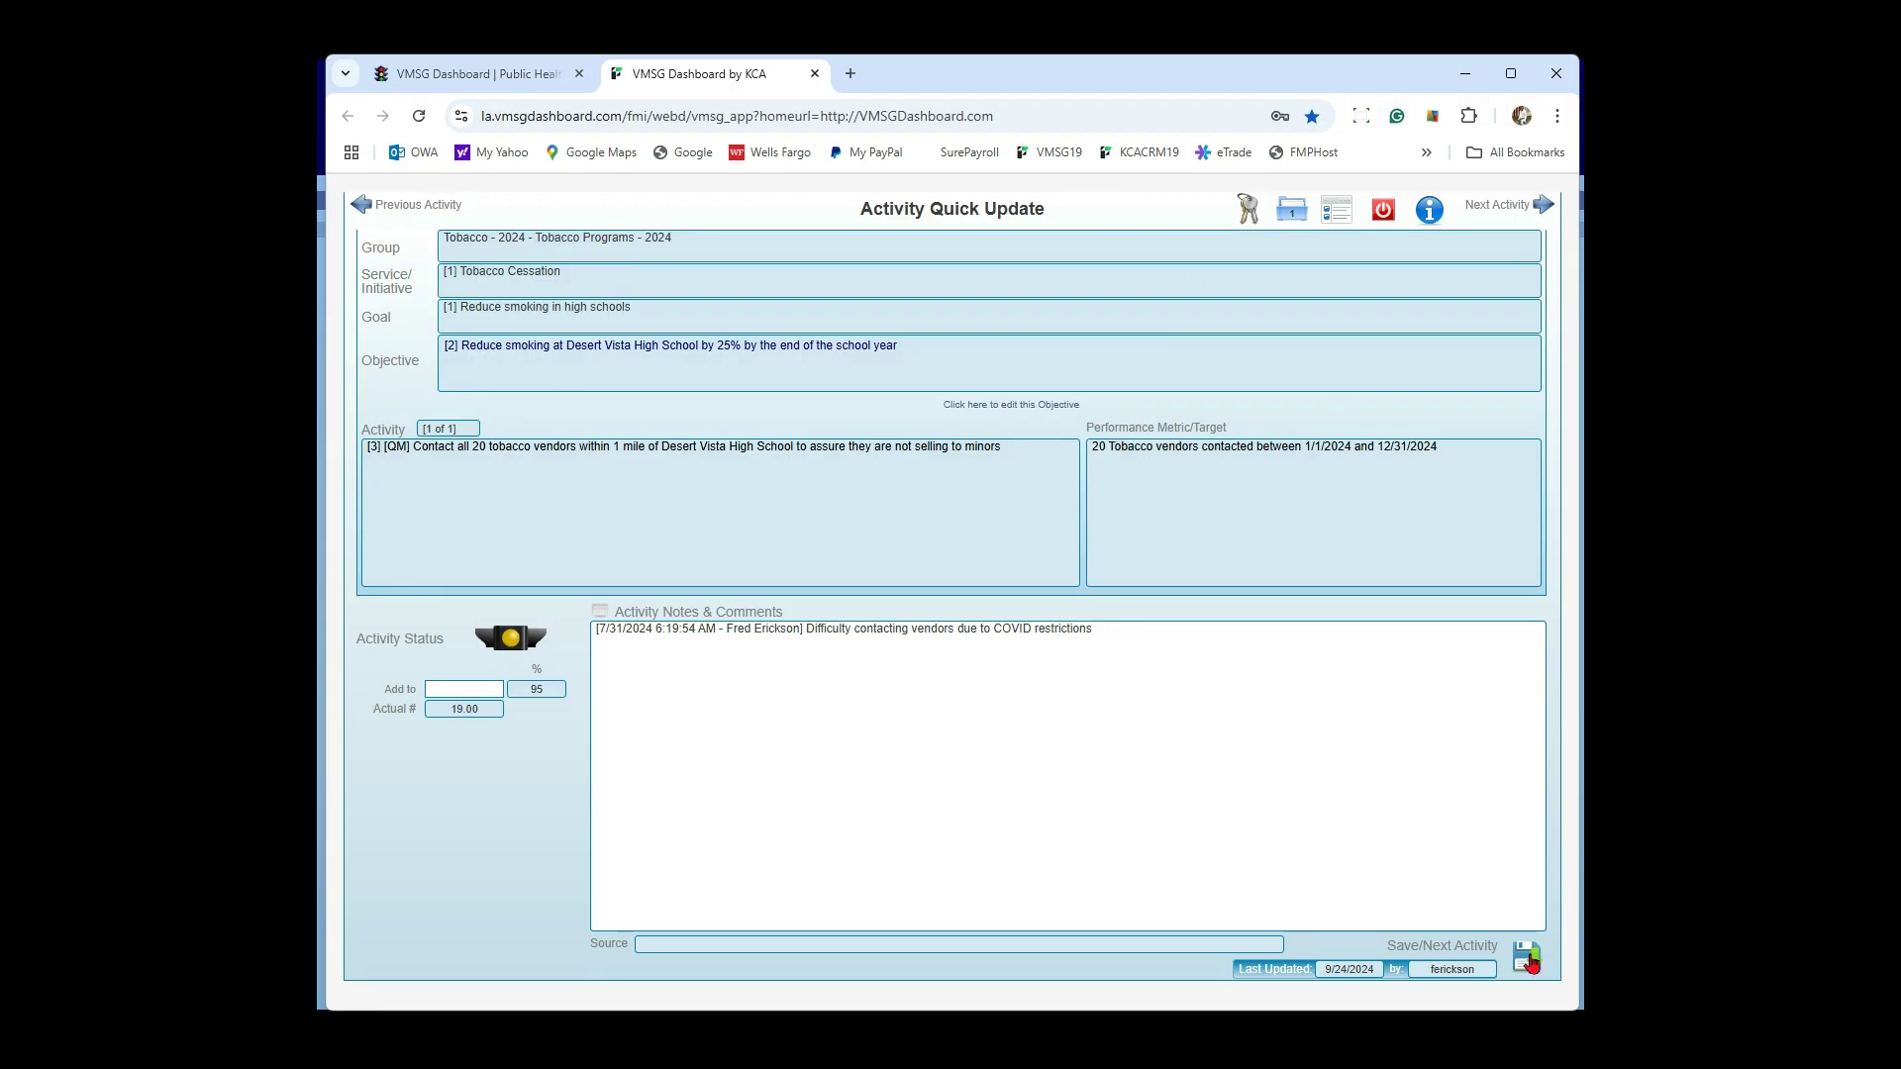
{"action": "left_click", "coordinate": [1528, 958]}
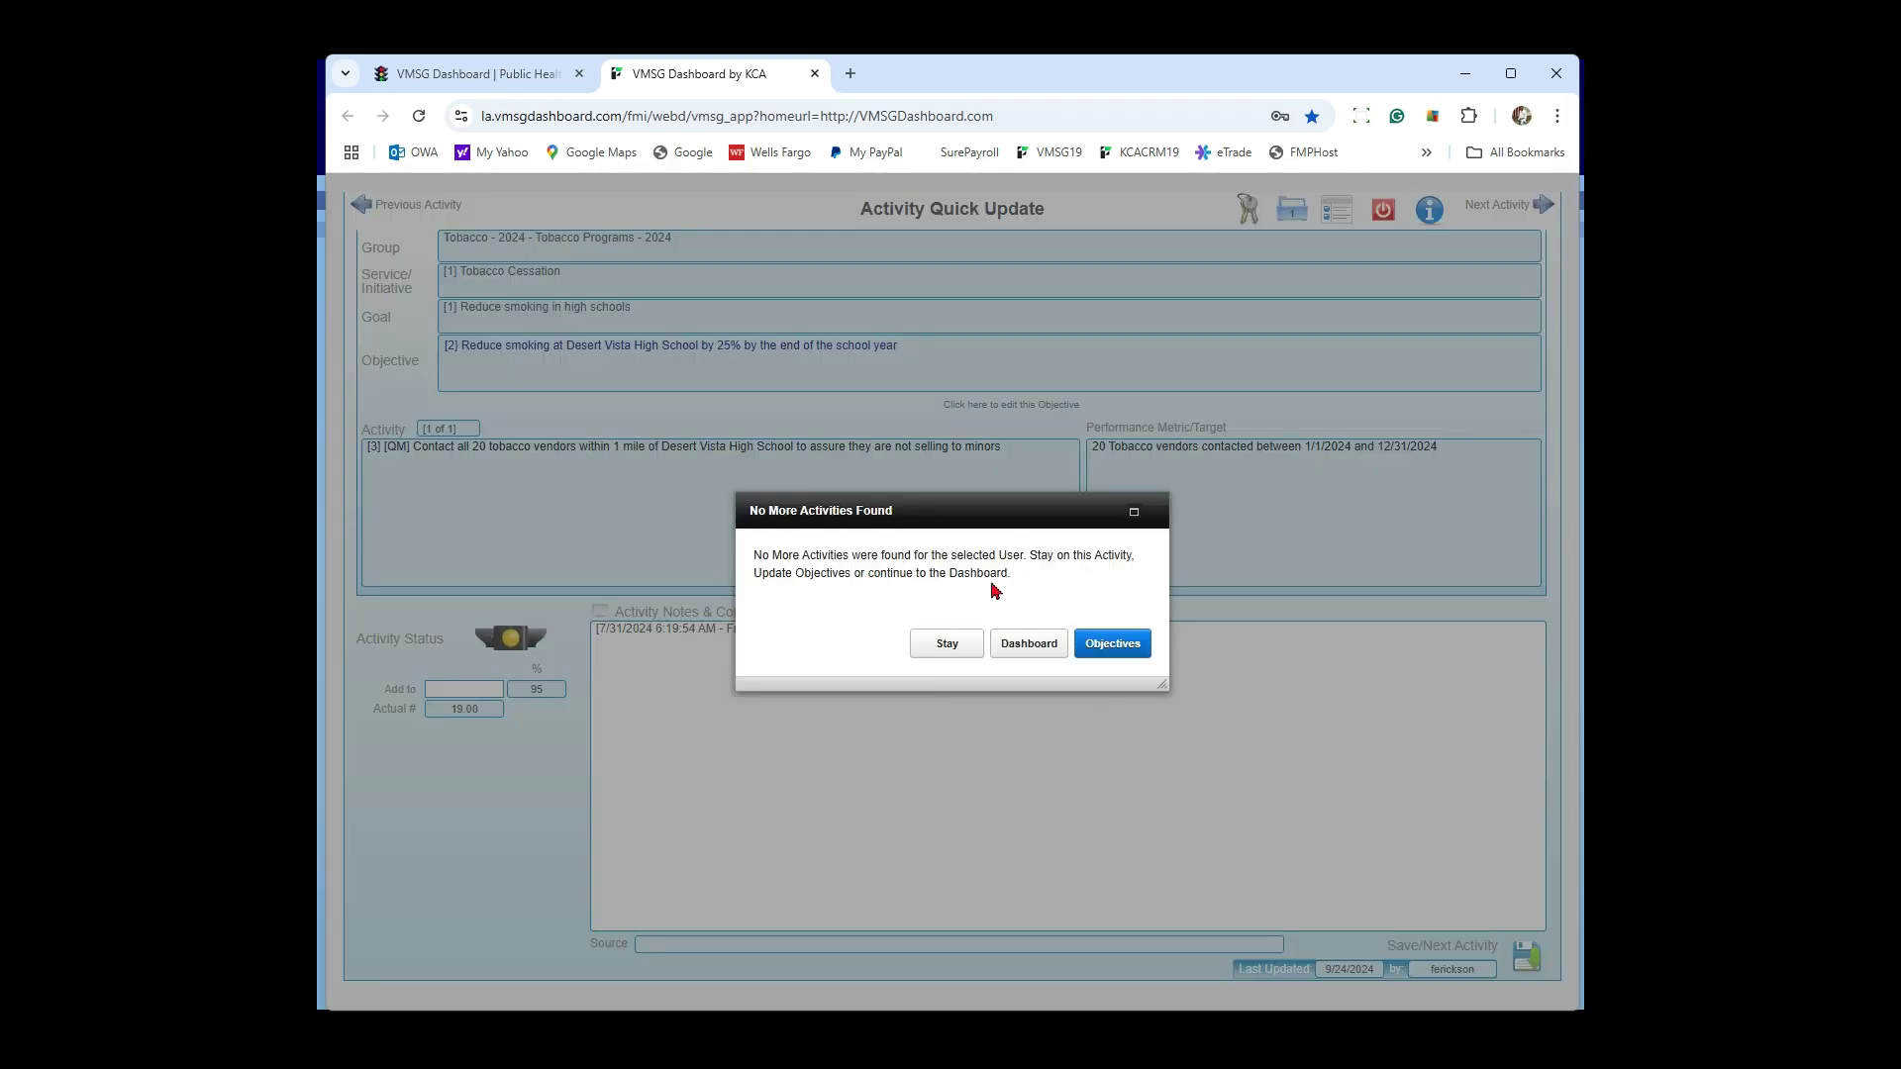
{"action": "left_click", "coordinate": [1118, 650]}
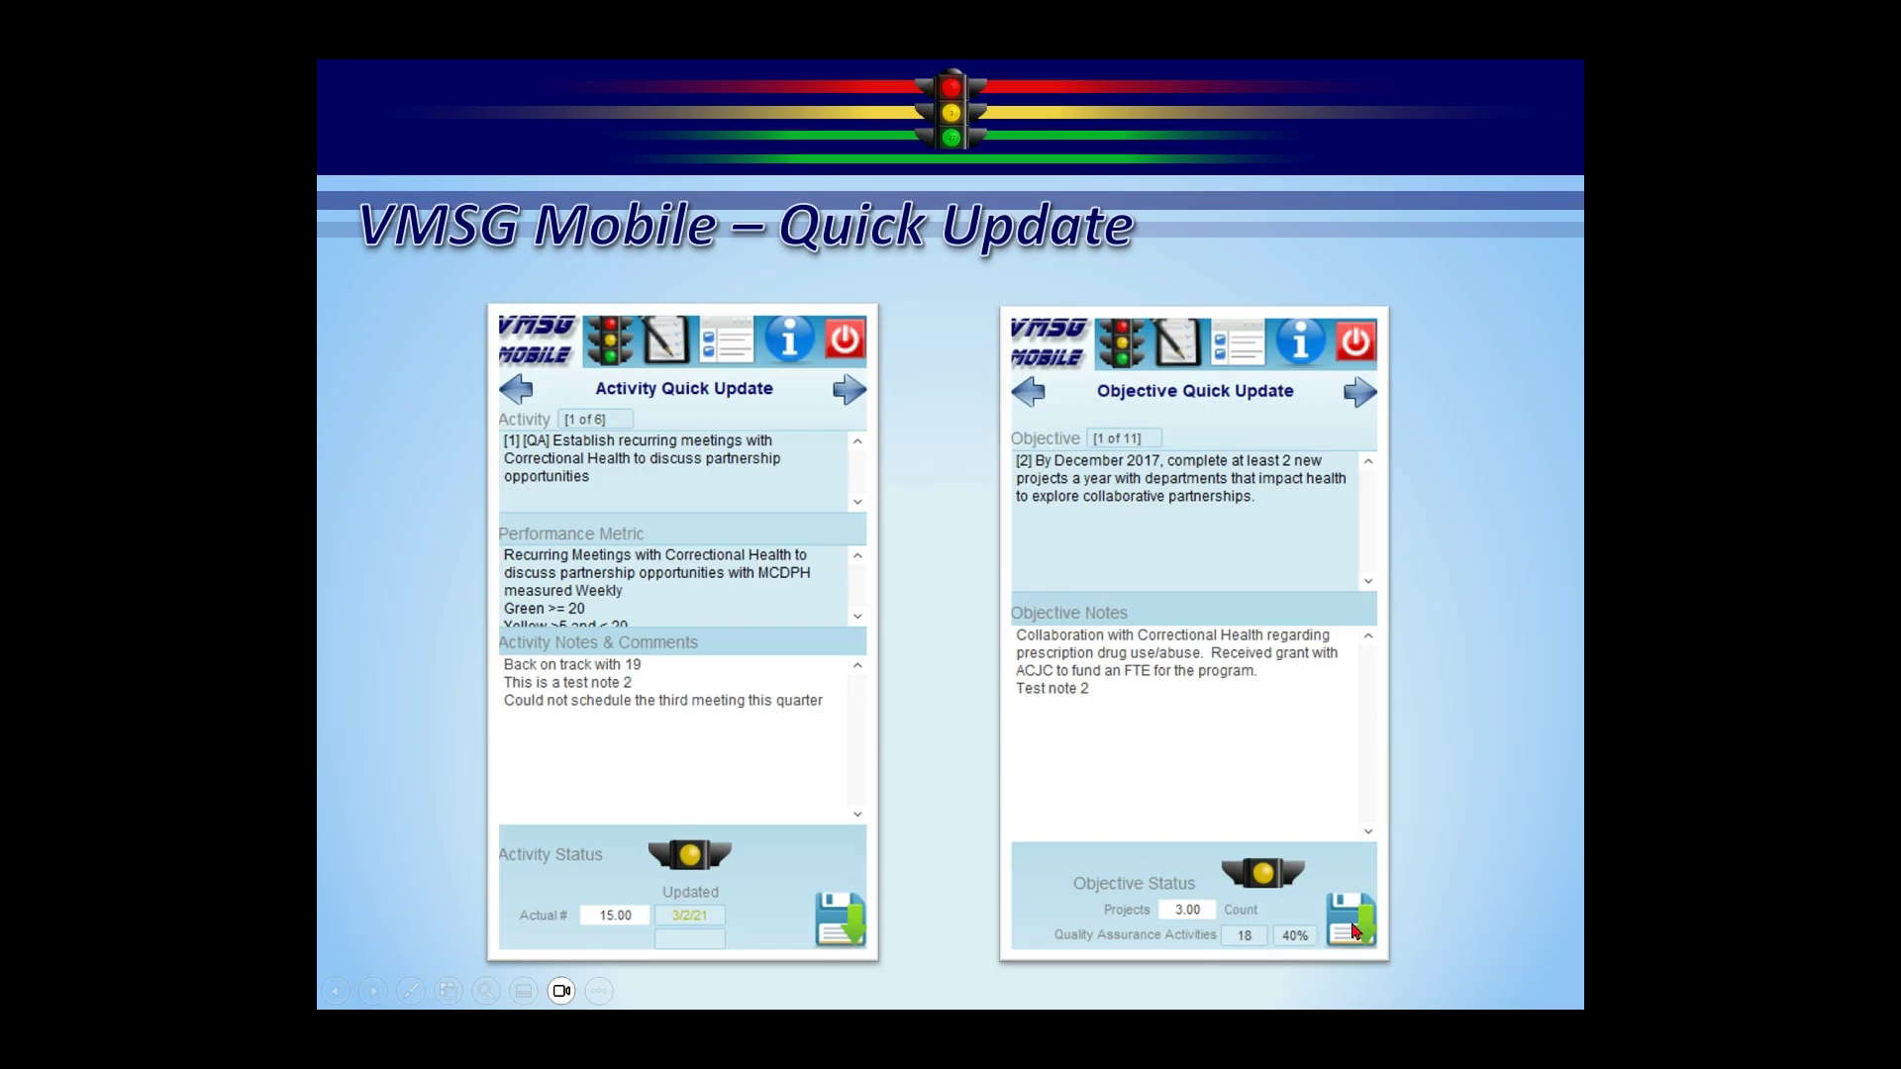
Step: Leave the slides and the Objective Quick Update for the main dashboard's Services & Initiatives of the Tobacco - 2024 group
{"action": "left_click", "coordinate": [1418, 834]}
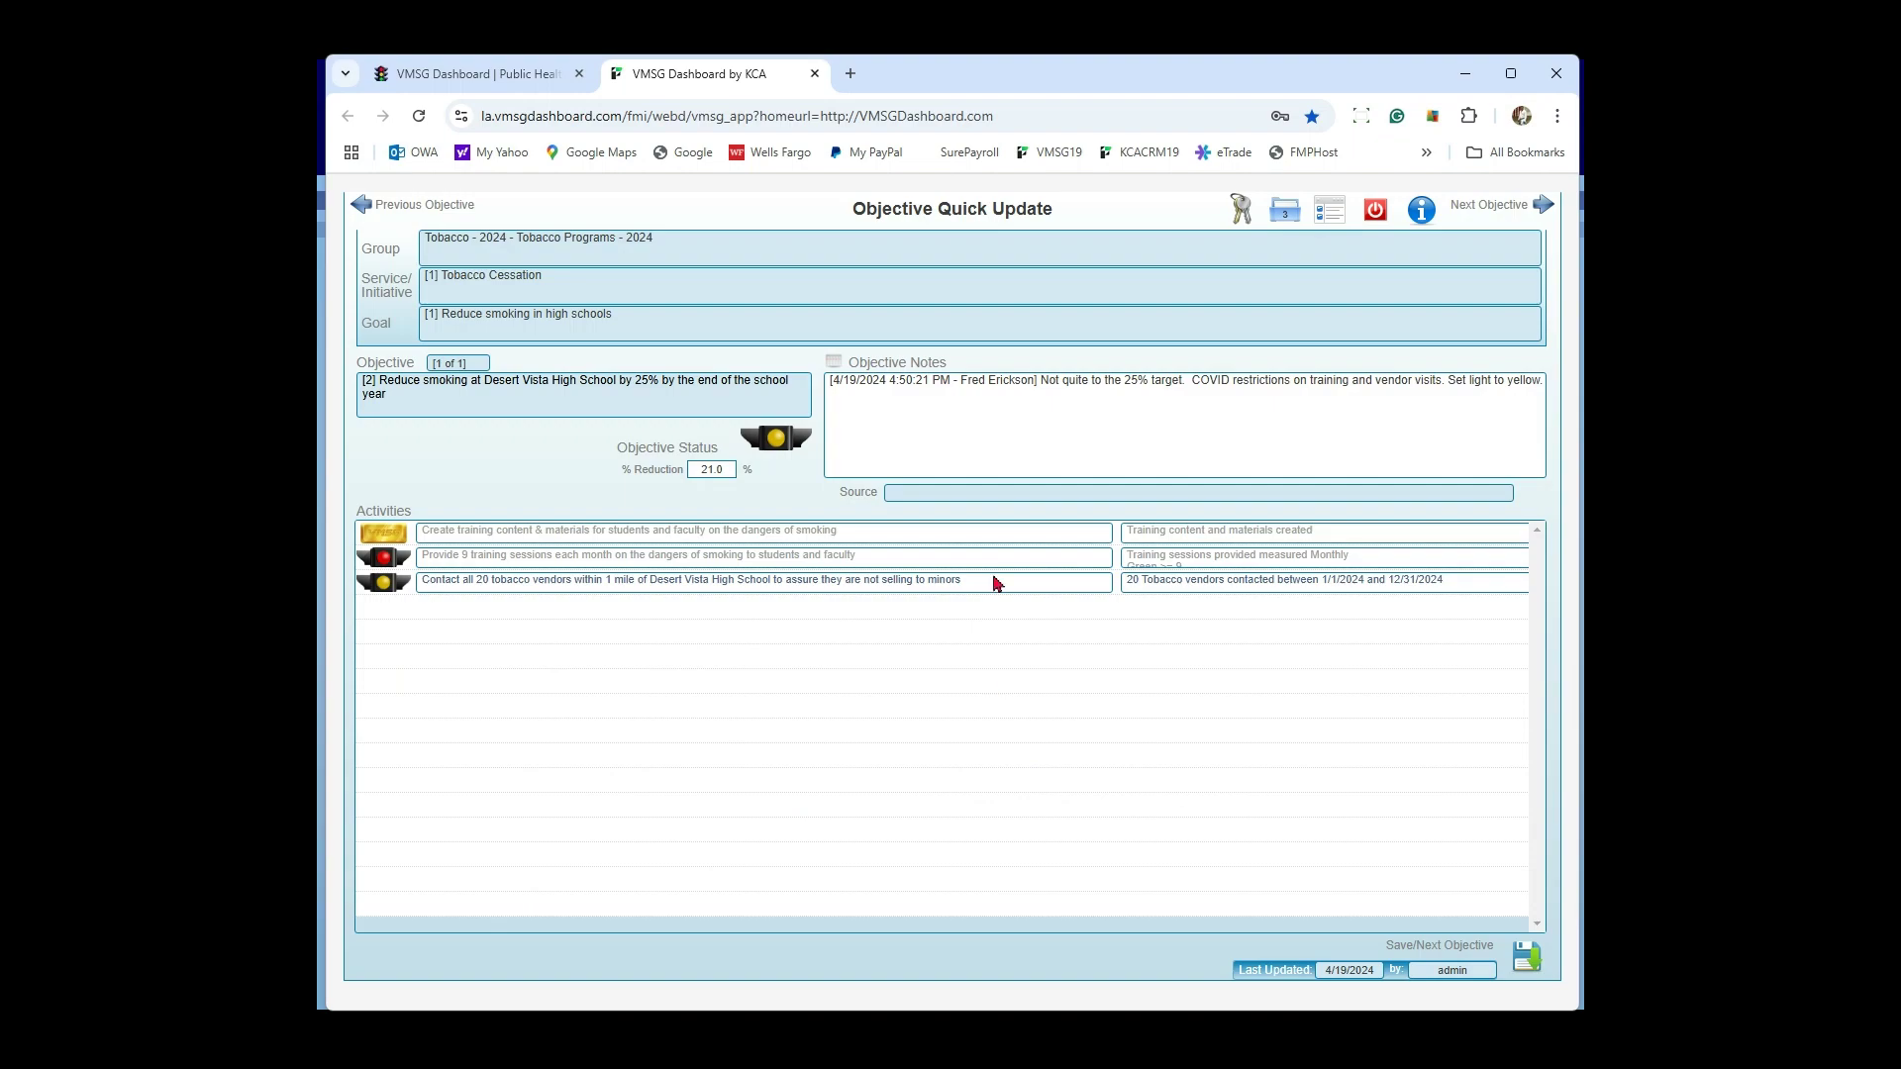
{"action": "left_click", "coordinate": [1325, 211]}
{"action": "left_click", "coordinate": [690, 212]}
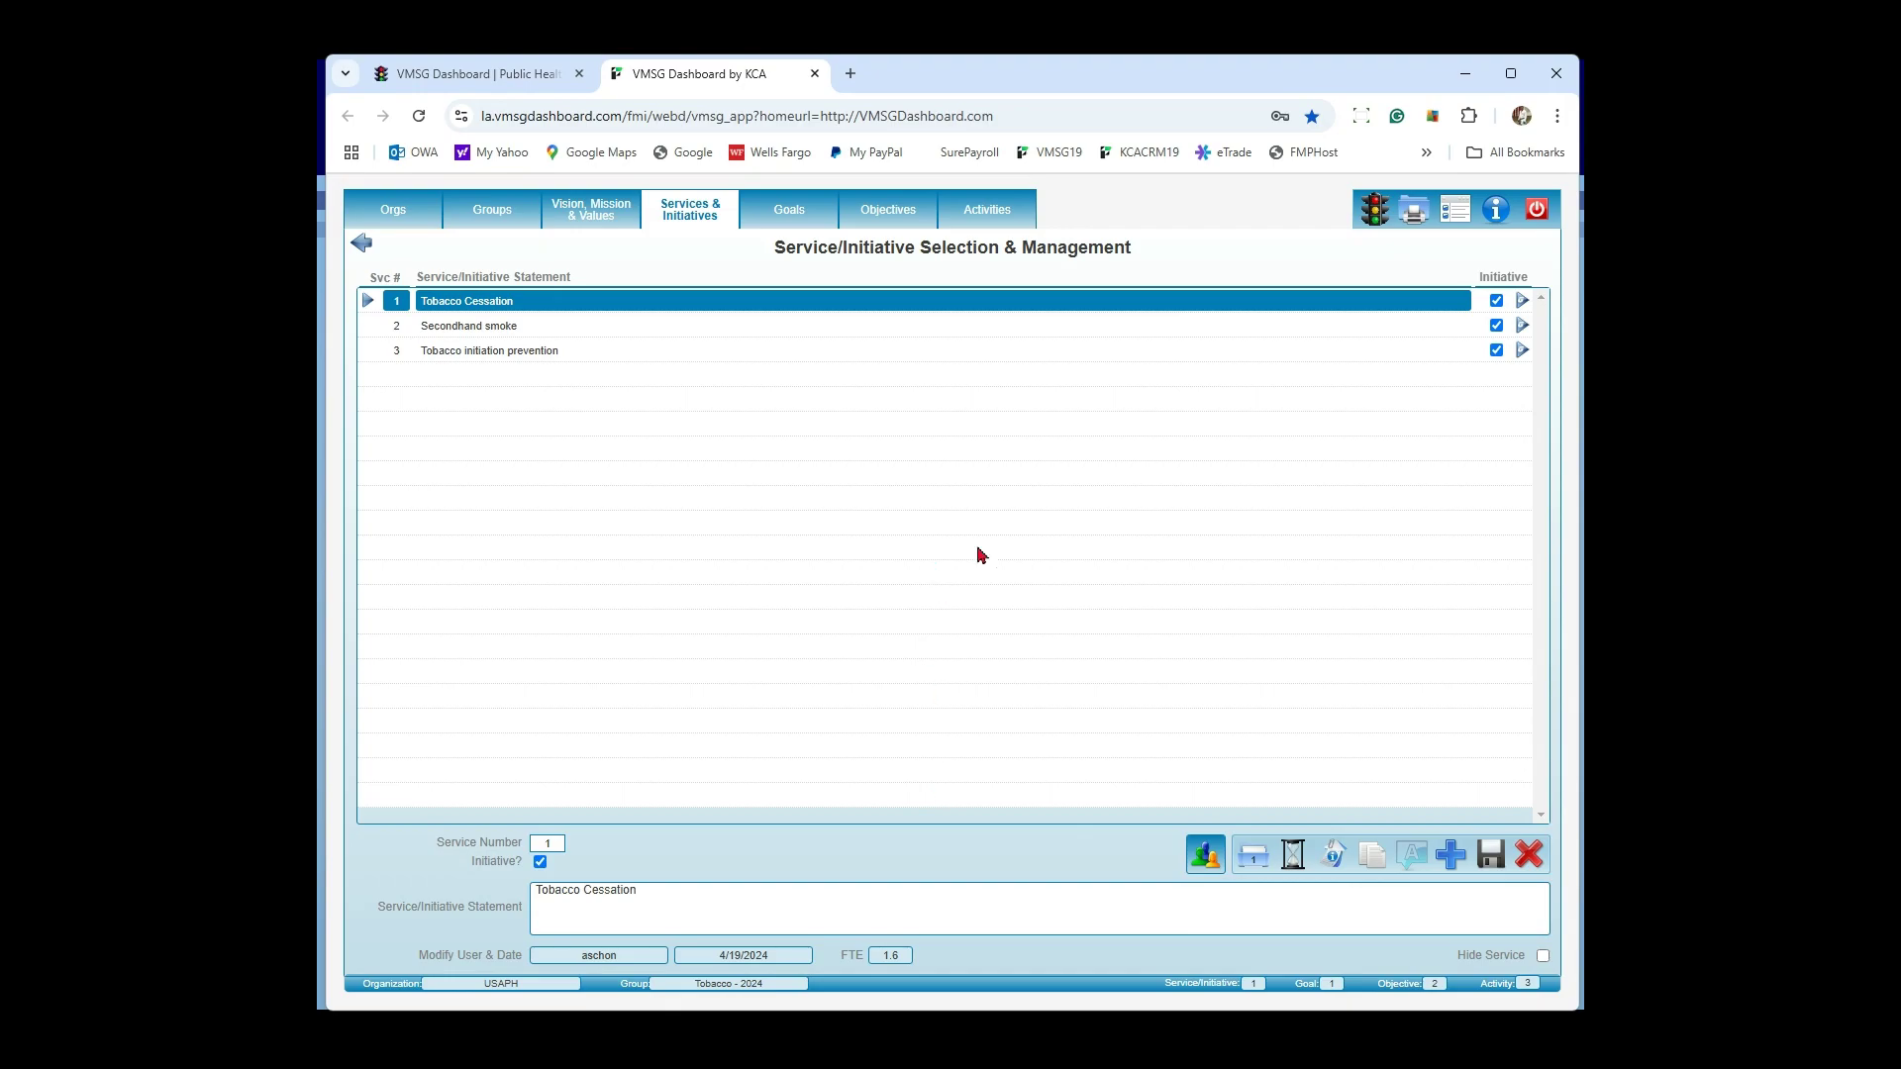
Step: Examine the help topics on managing services/initiatives and the introduction to the VMSG Dashboard, and return to the services
{"action": "left_click", "coordinate": [1495, 211]}
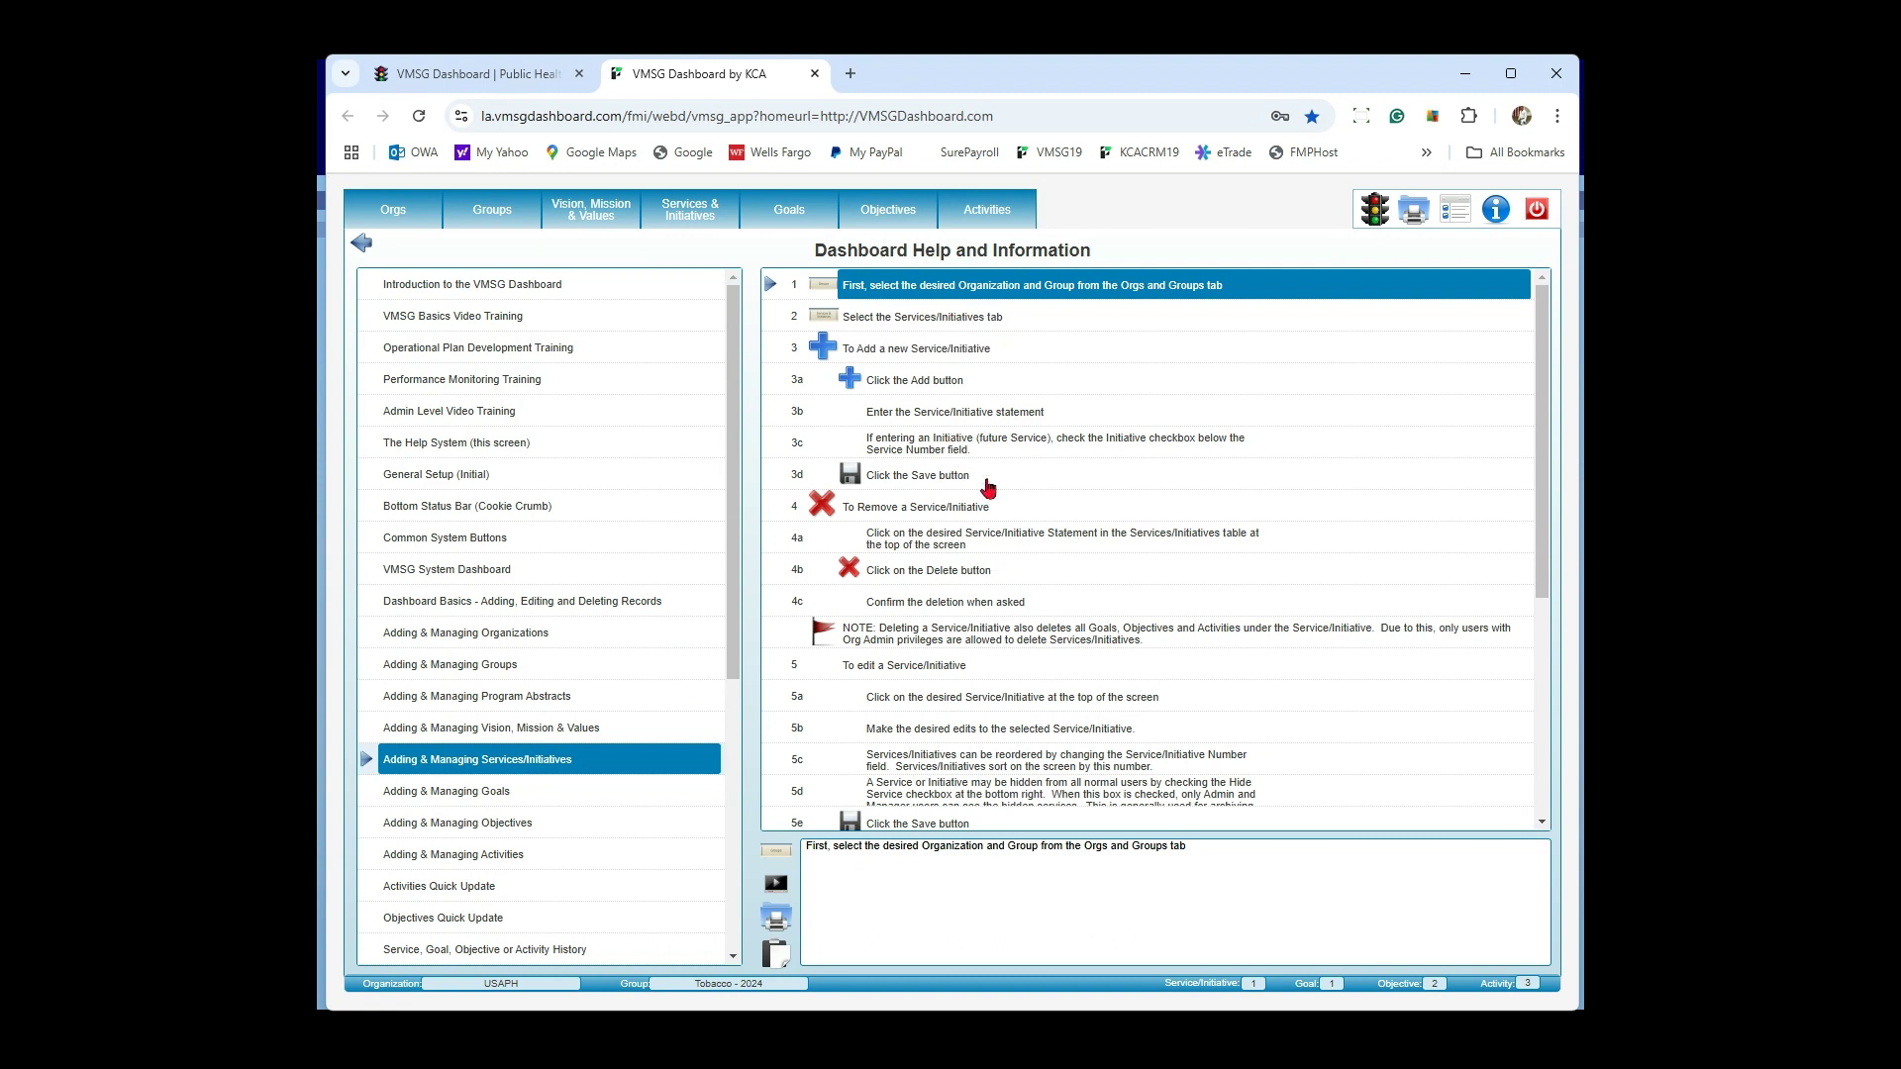
{"action": "scroll", "coordinate": [990, 487], "scroll_direction": "down", "scroll_amount": 4}
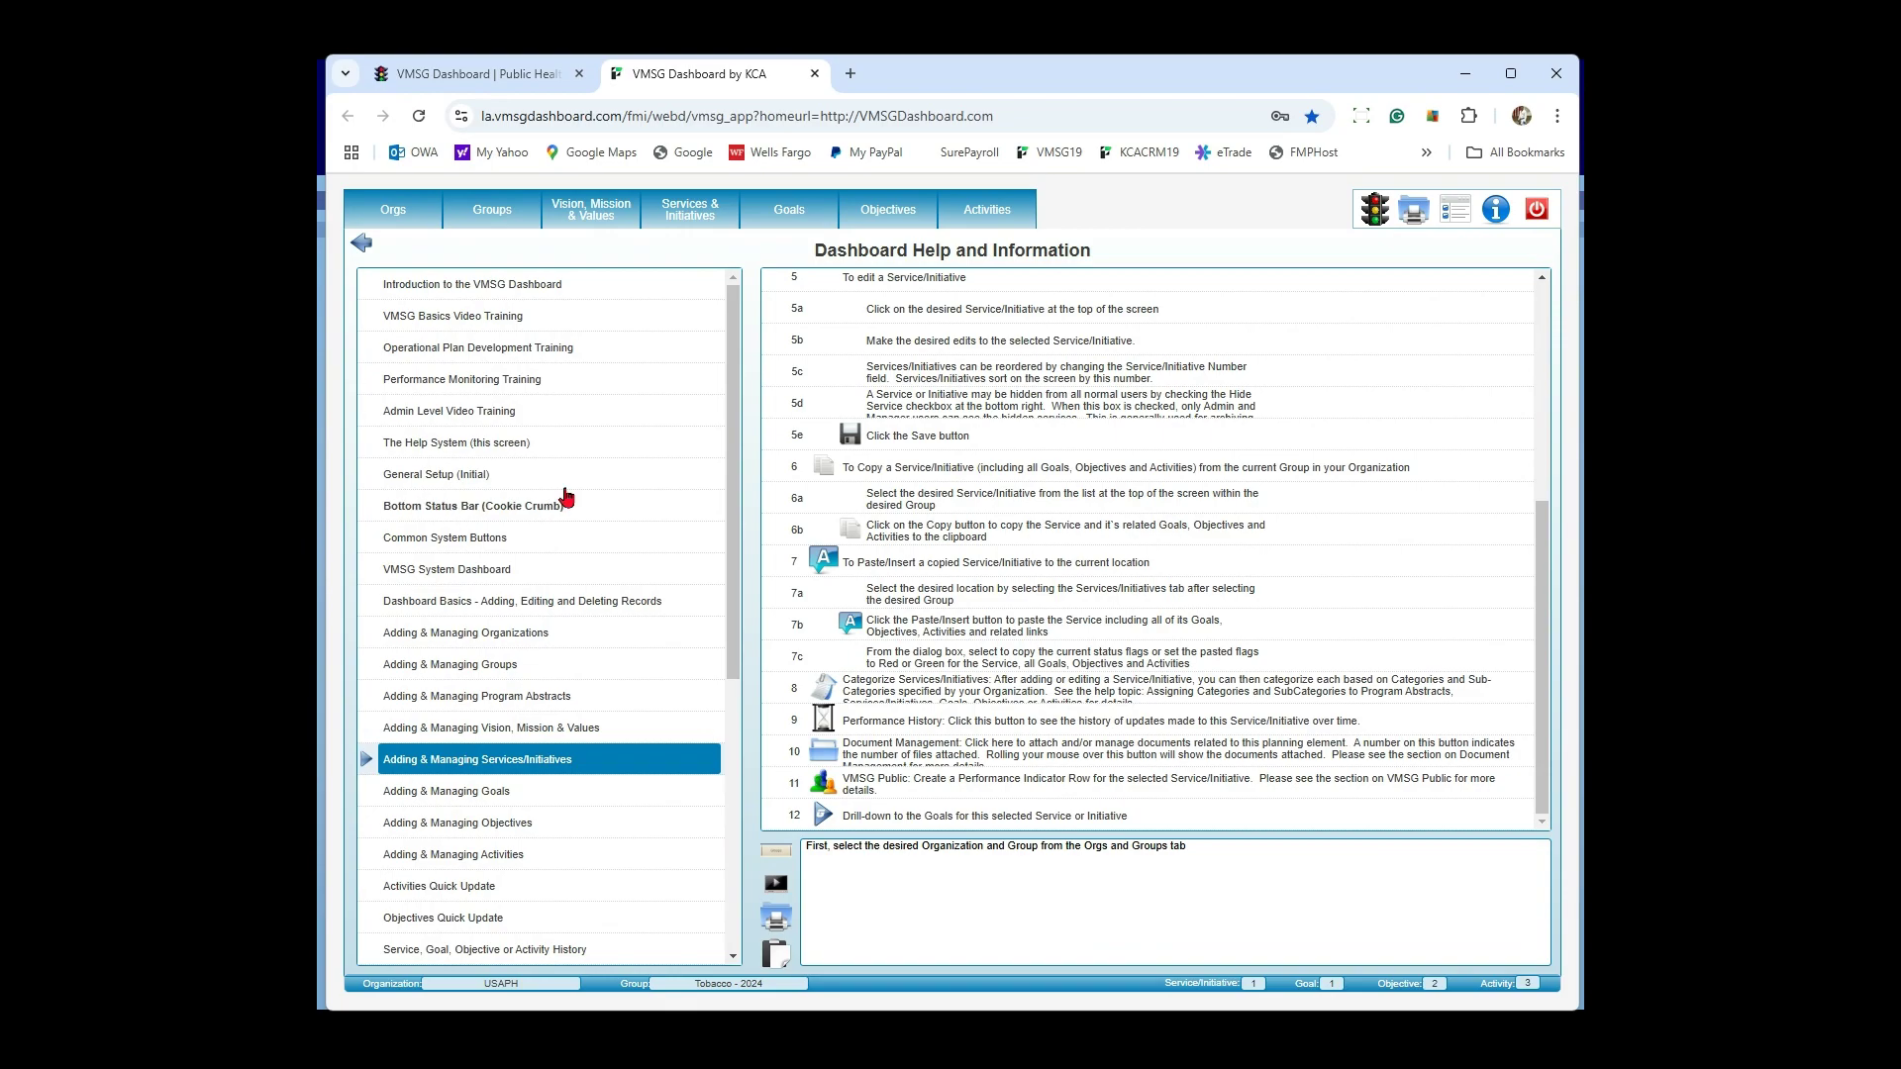
{"action": "left_click", "coordinate": [483, 287]}
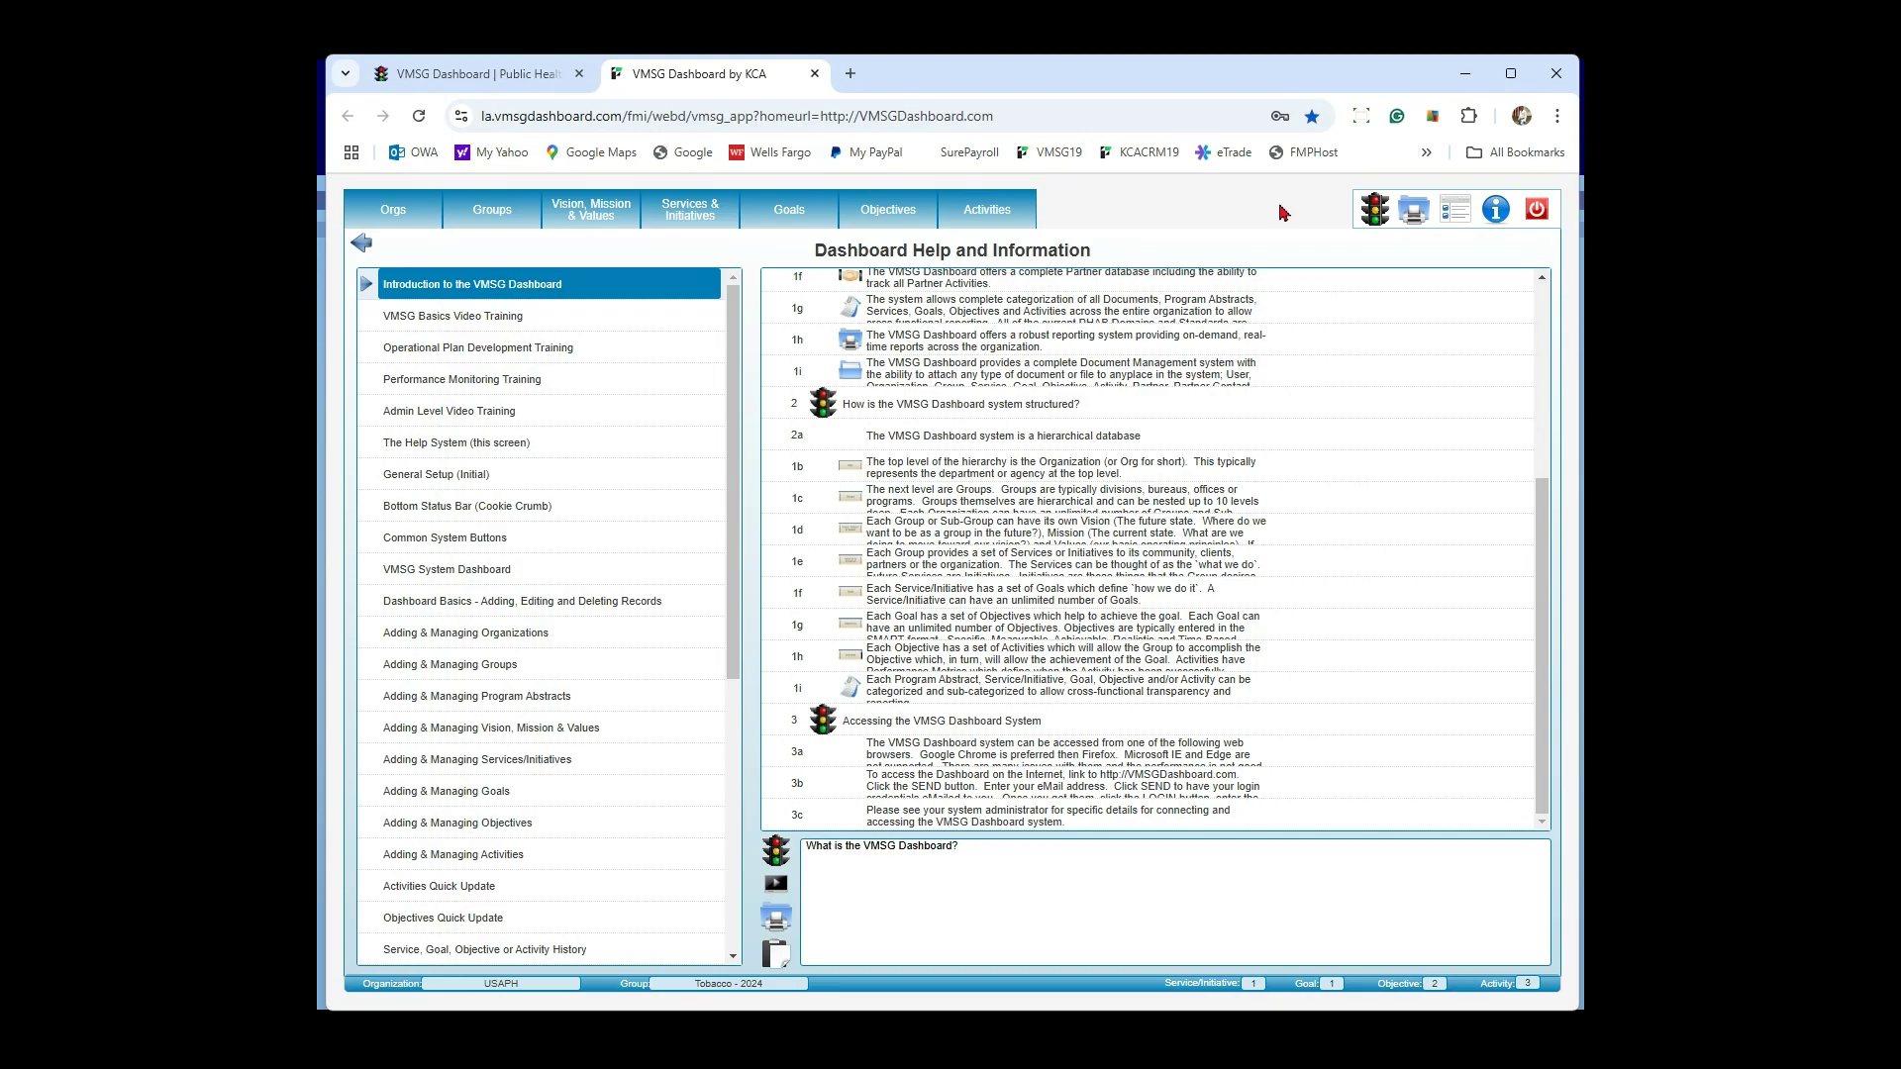
{"action": "left_click", "coordinate": [362, 243]}
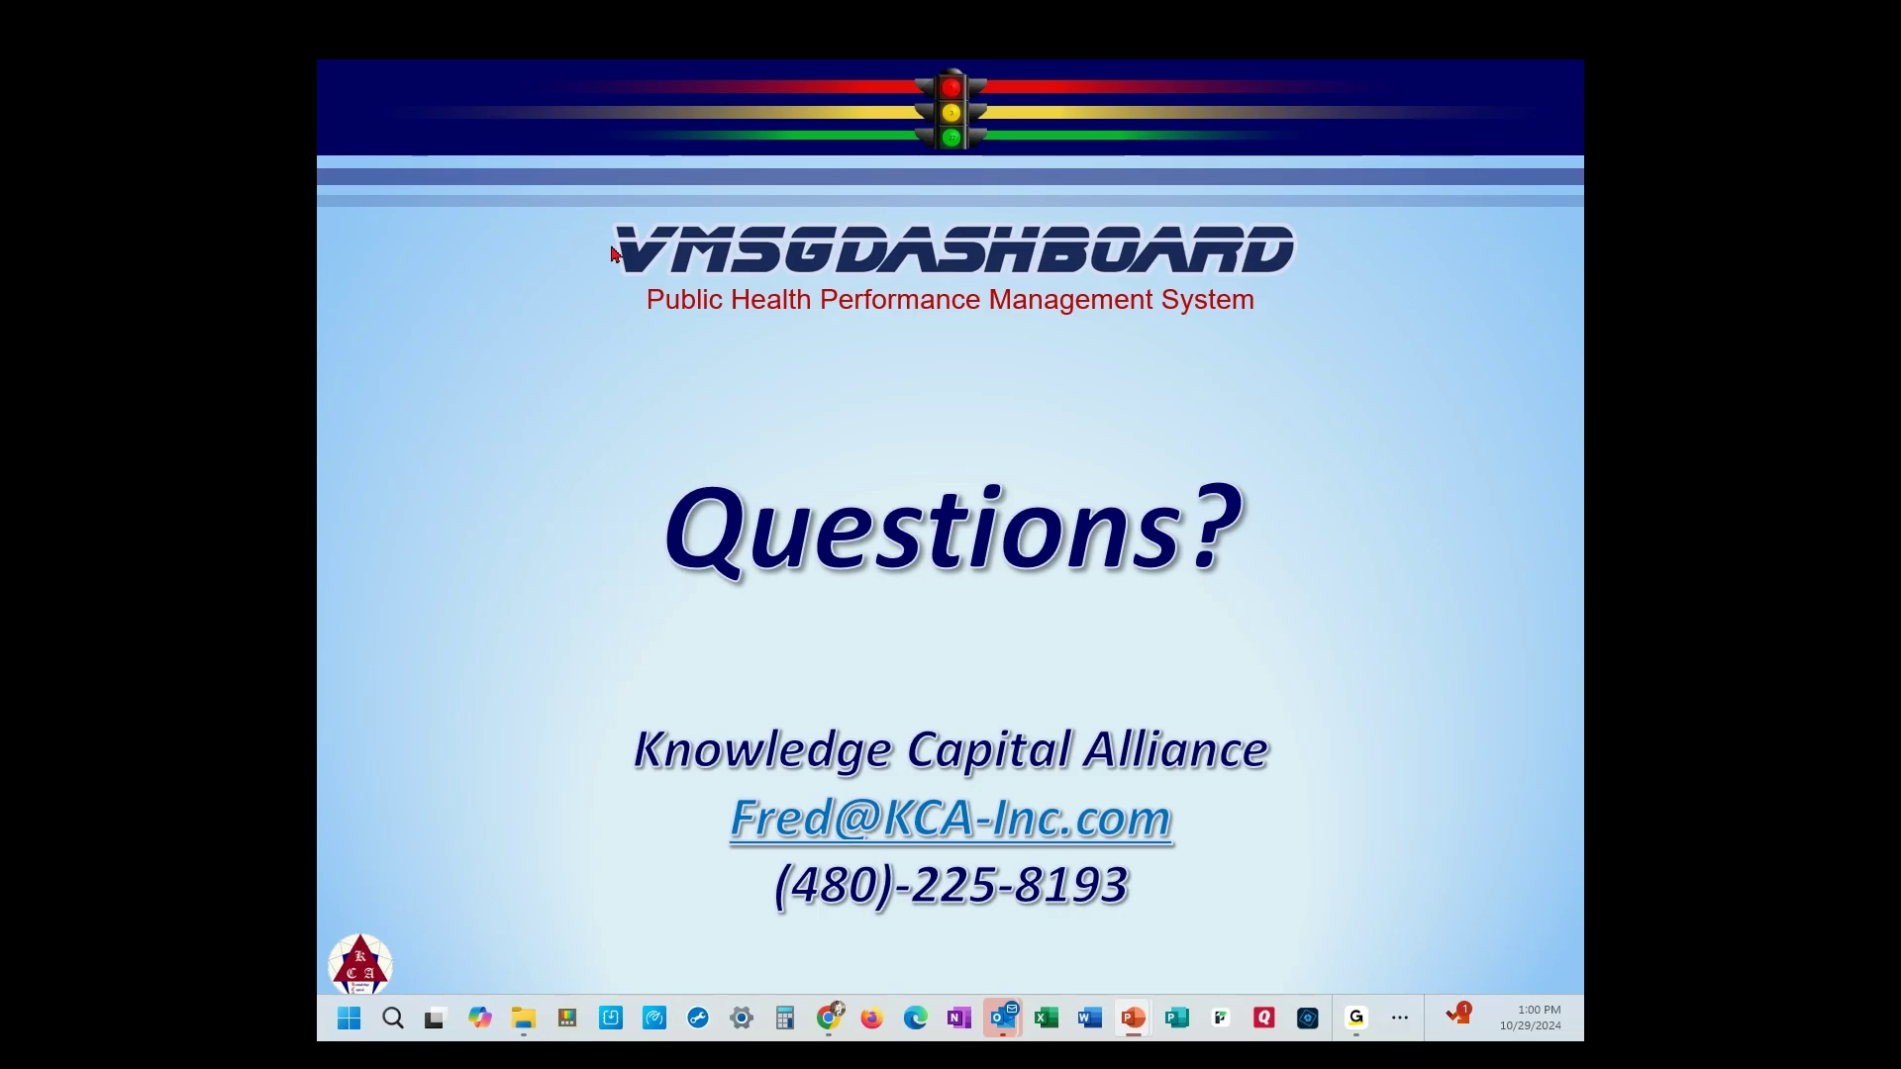
Step: Switch from the slides back to the dashboard in the browser and view the Community Health Division group's services and initiatives
{"action": "key", "text": "alt+Tab"}
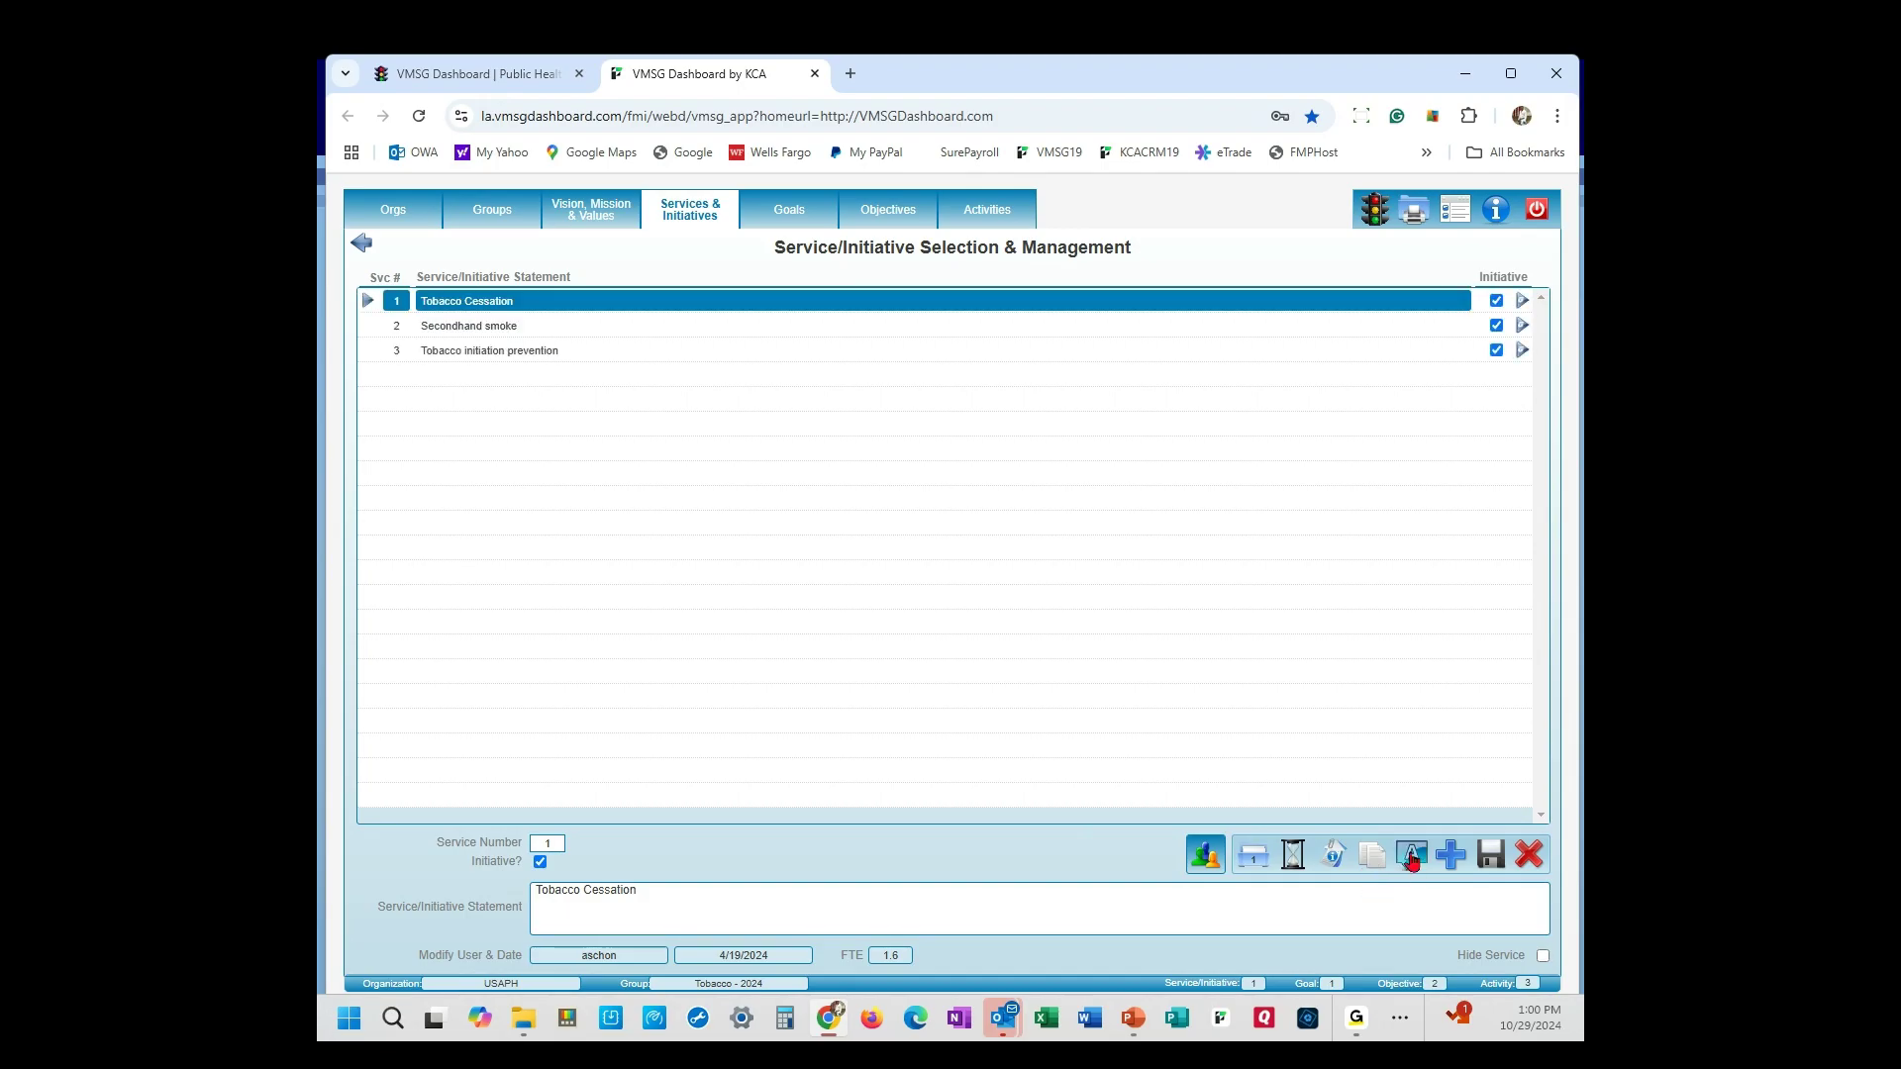
{"action": "left_click", "coordinate": [509, 216]}
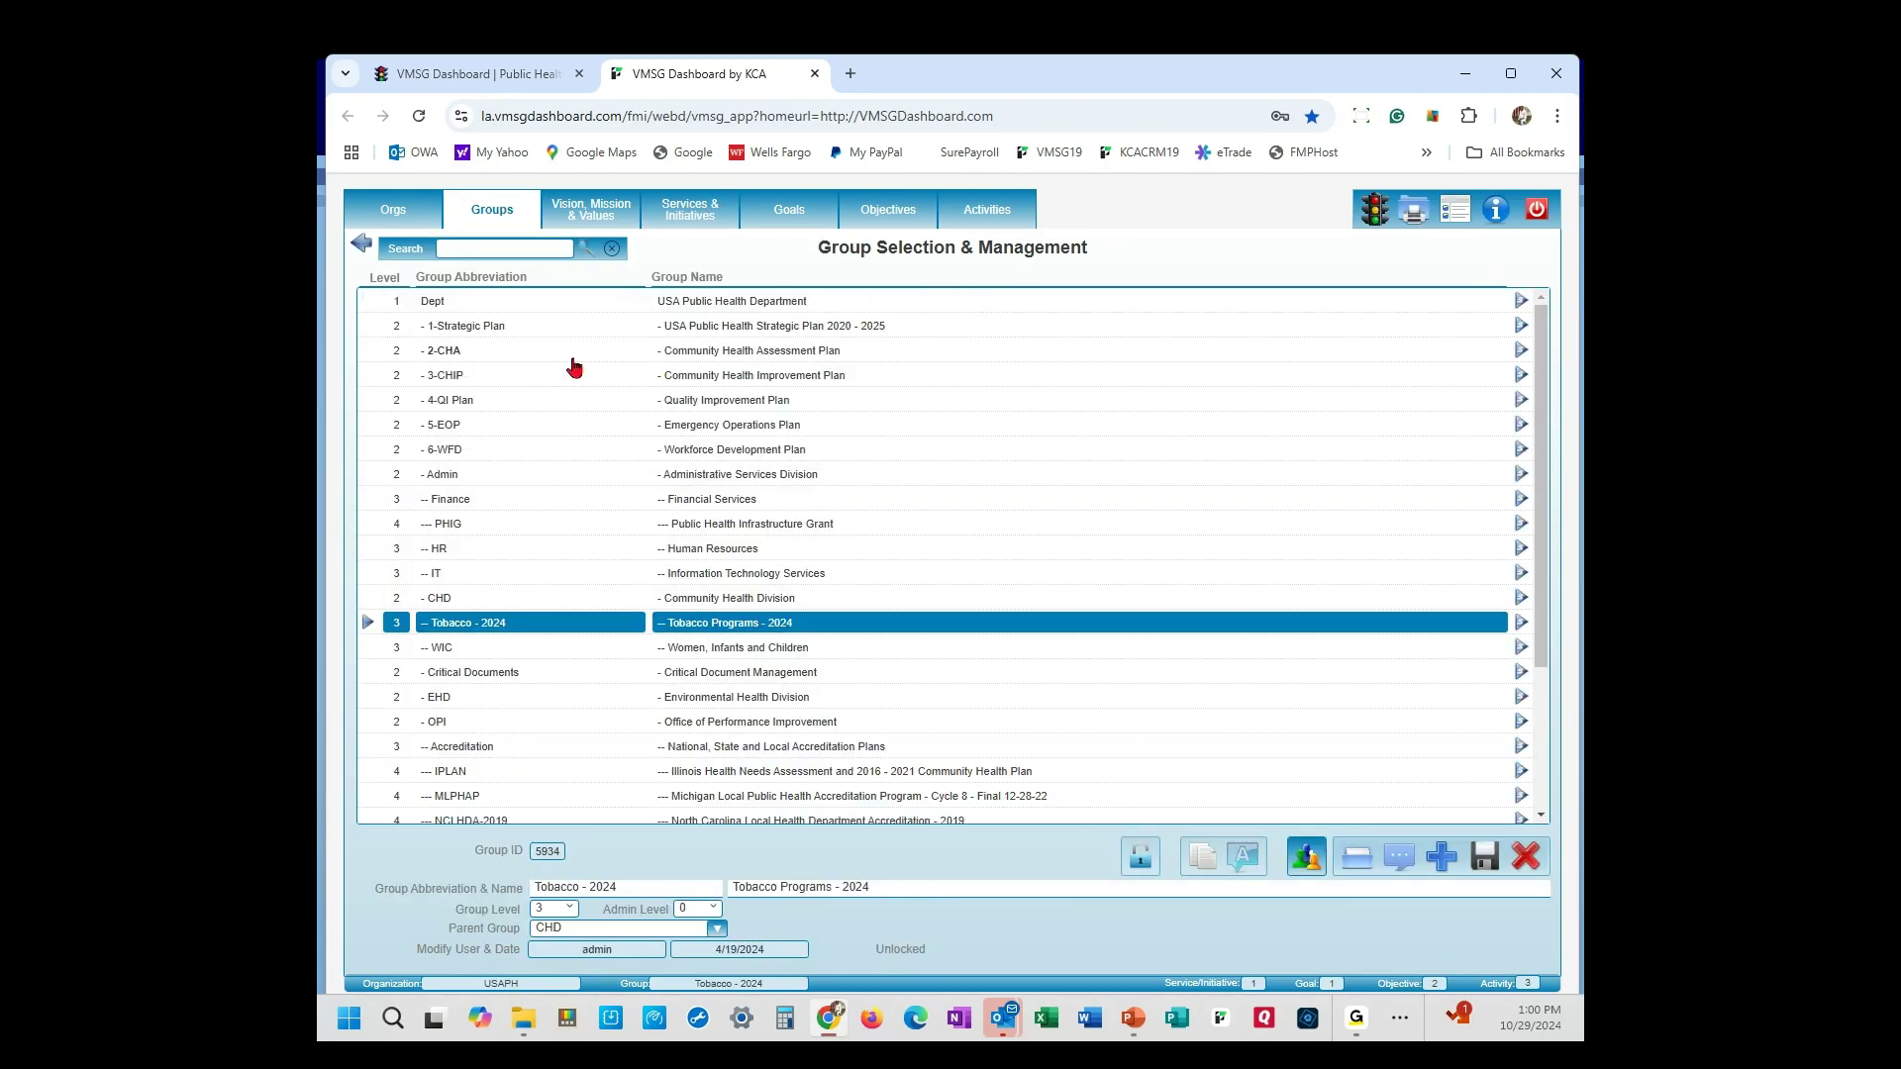
{"action": "left_click", "coordinate": [480, 600]}
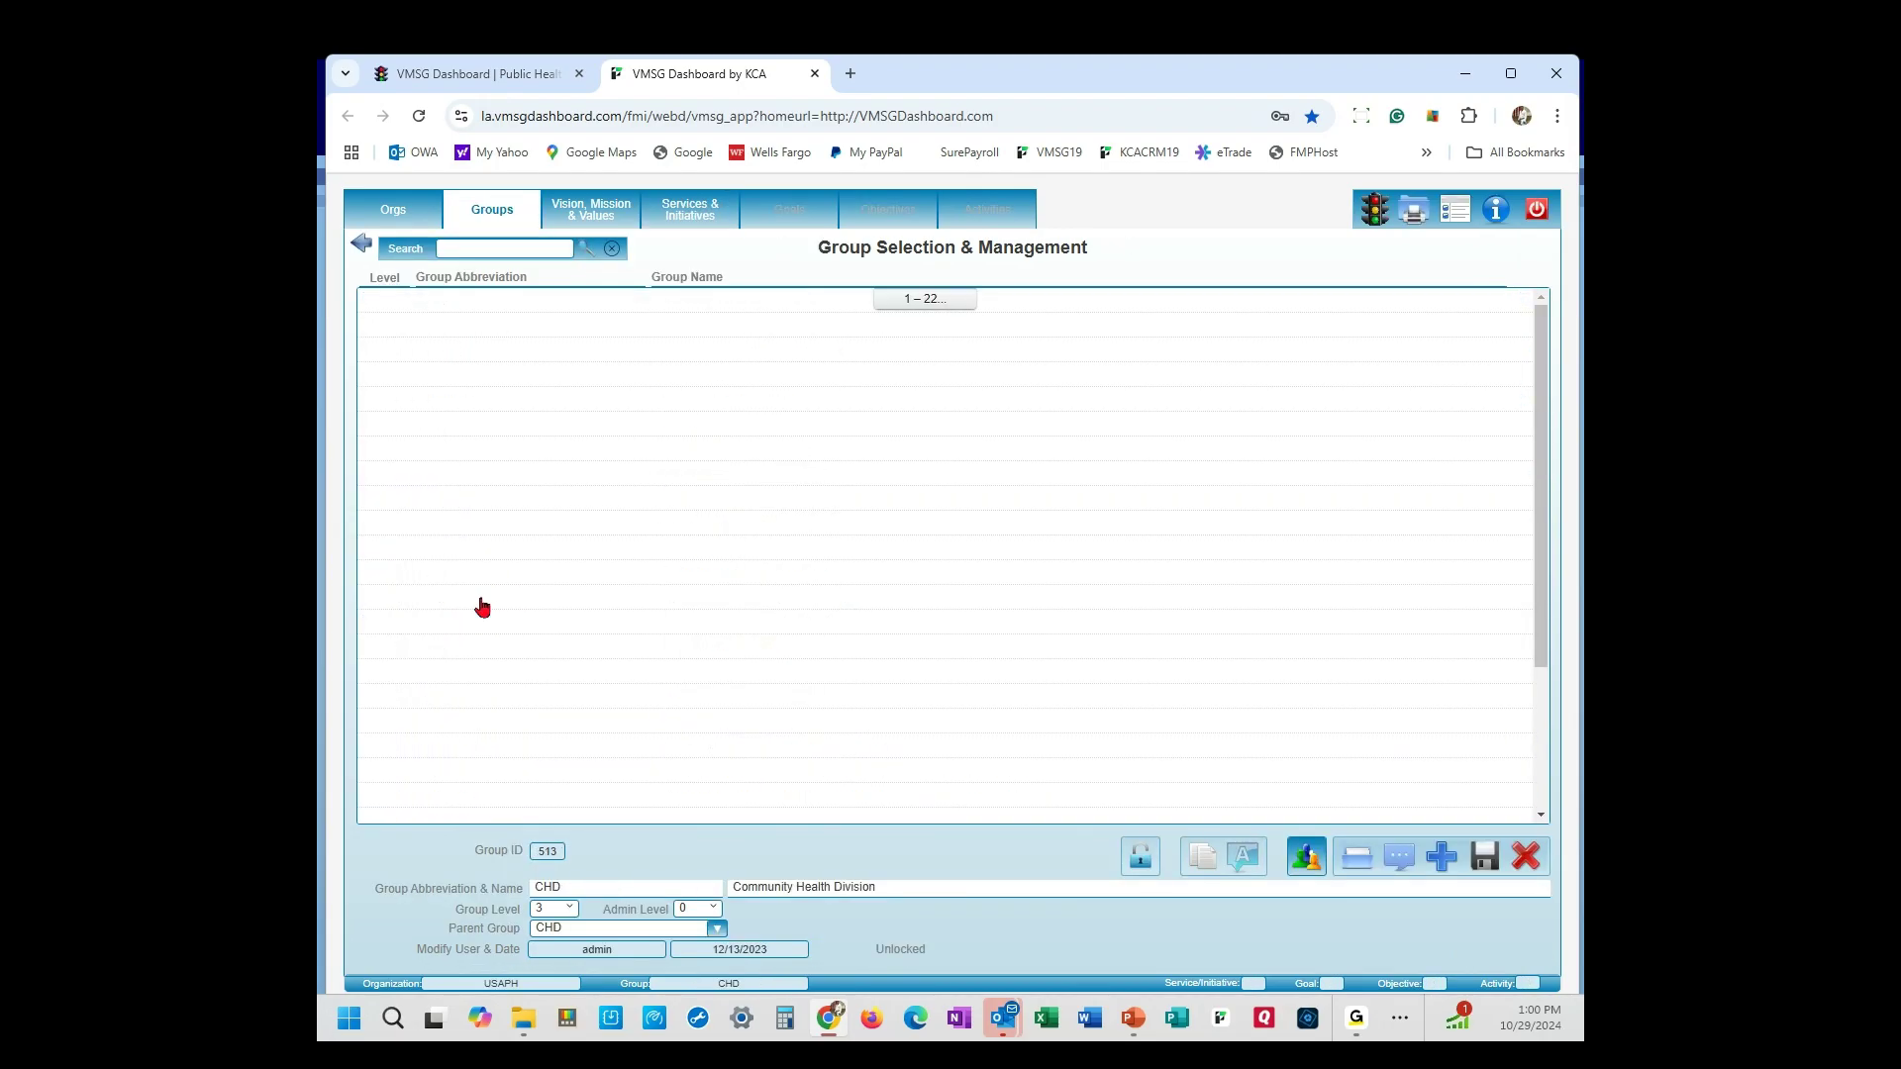
{"action": "left_click", "coordinate": [705, 226]}
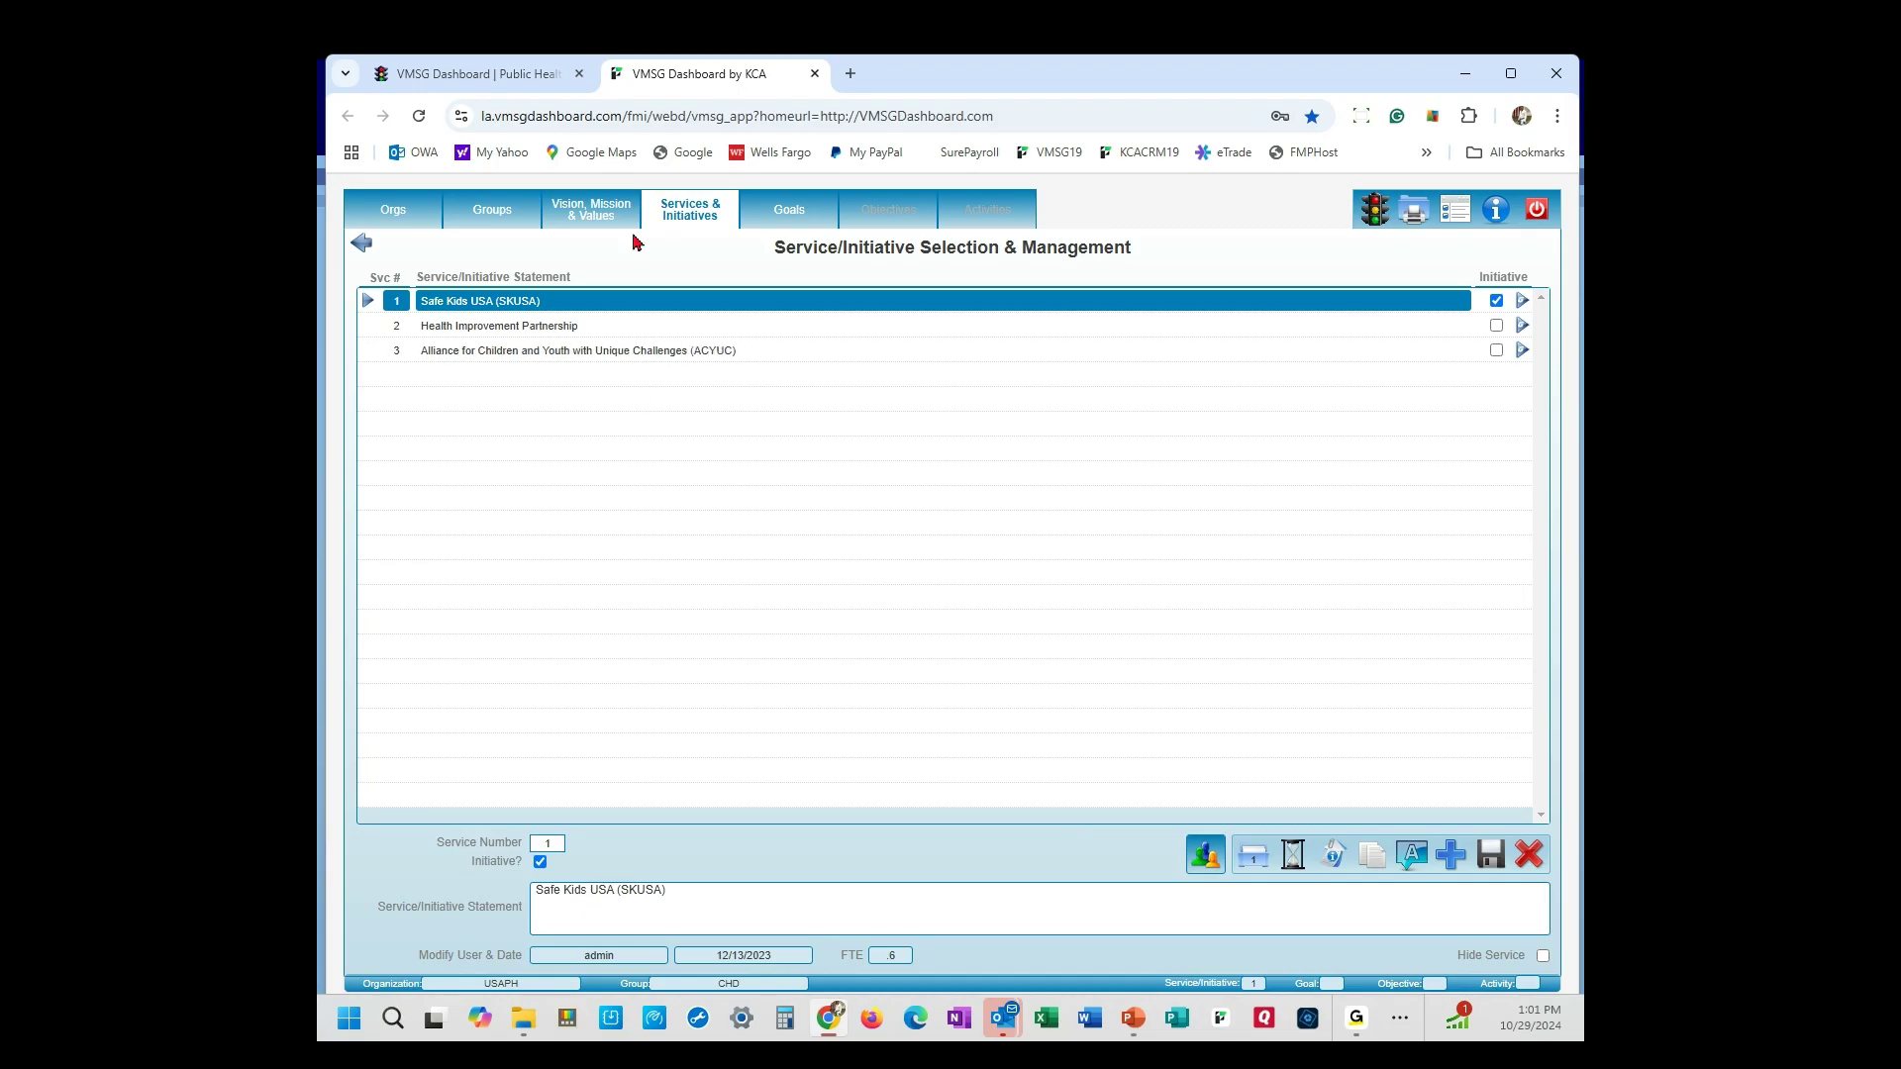
Step: Select the Tobacco - 2024 group and drill down through Tobacco Cessation, the high school goal and the Wayne High School objective to its activities
{"action": "left_click", "coordinate": [488, 210]}
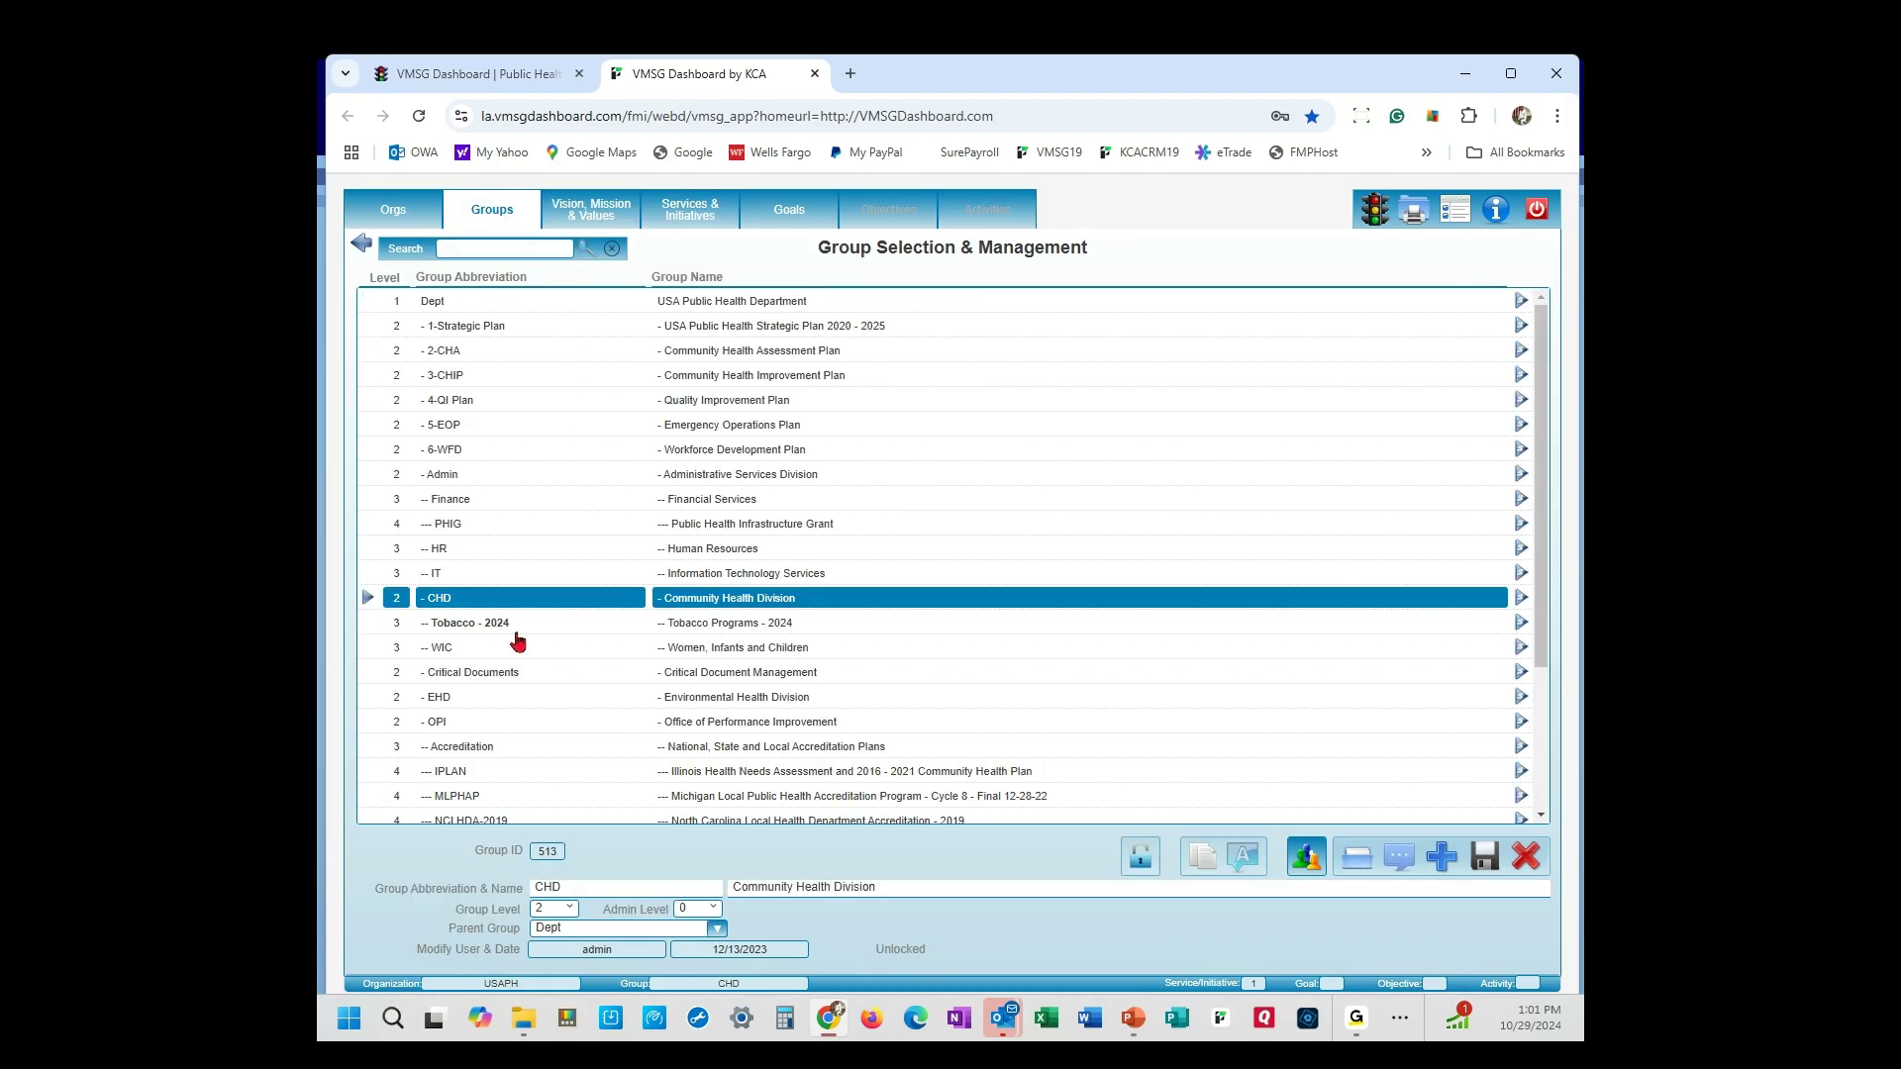
{"action": "left_click", "coordinate": [487, 623]}
{"action": "left_click", "coordinate": [713, 234]}
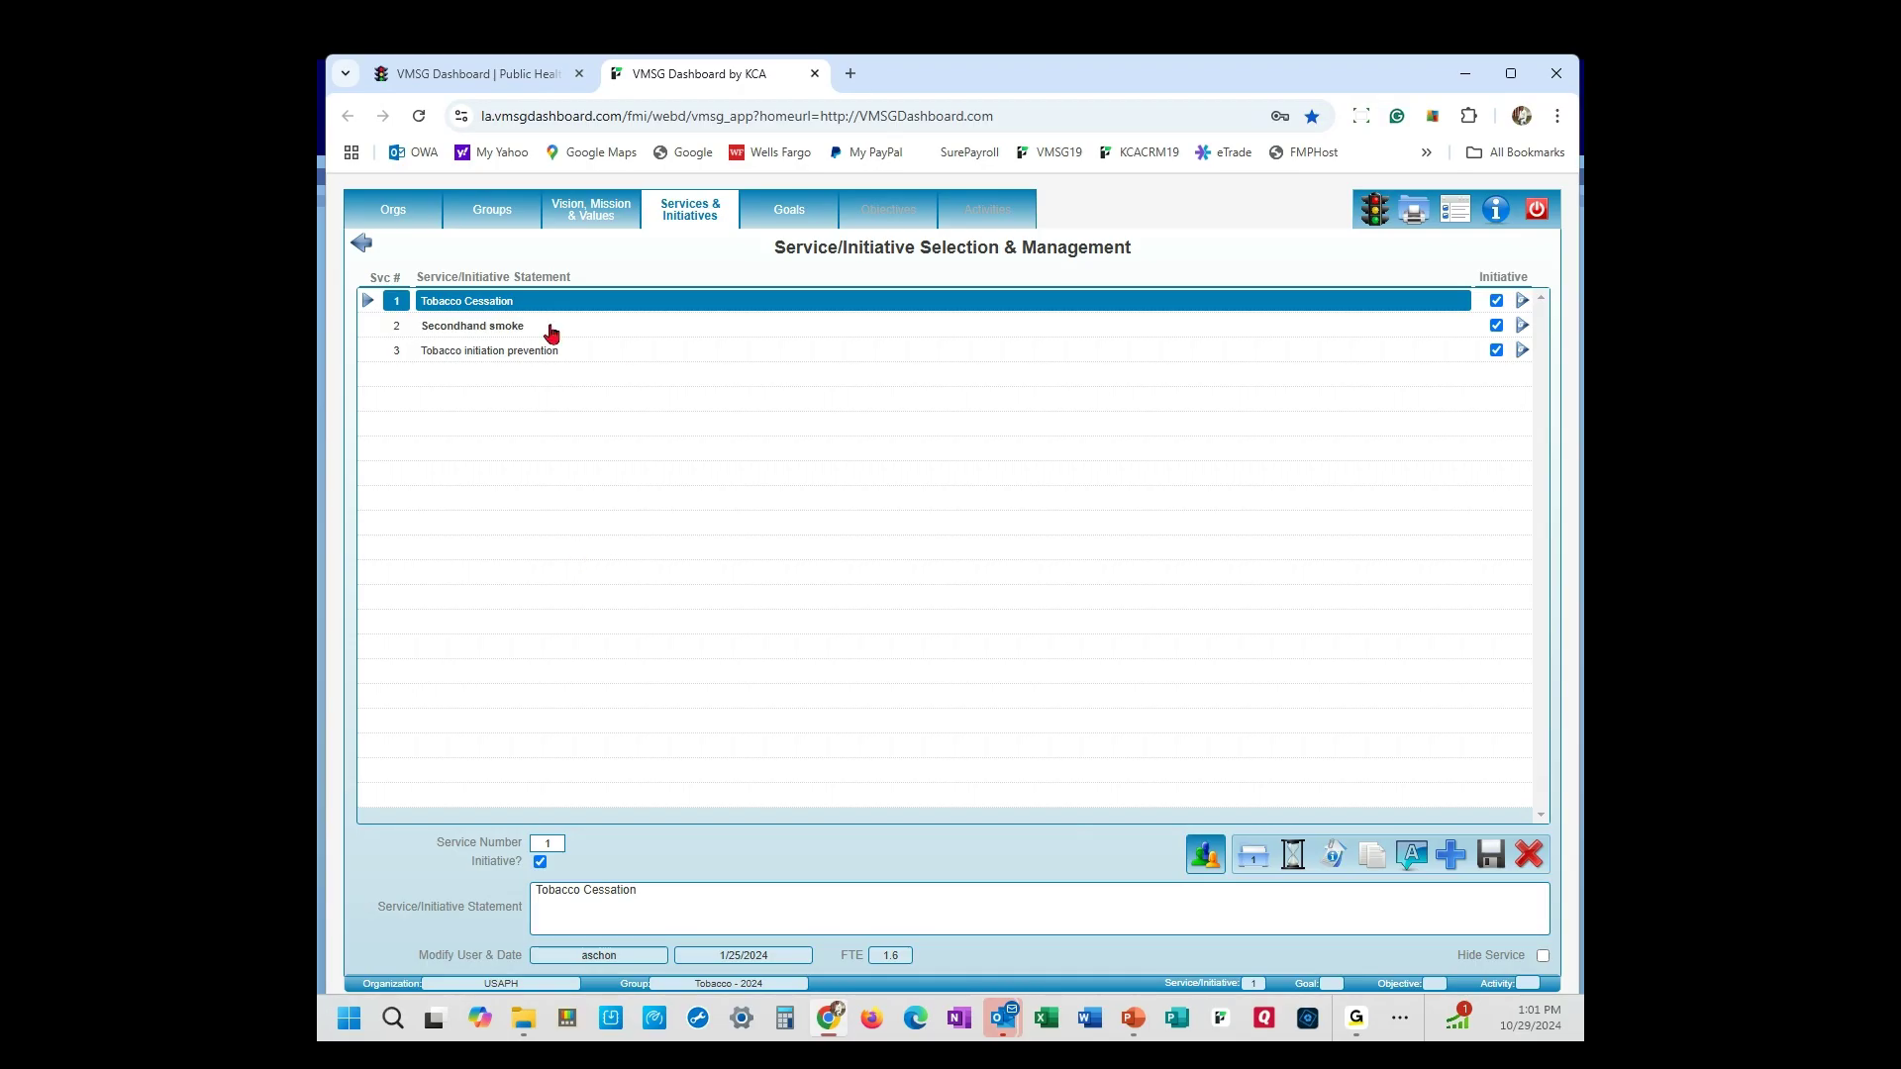
{"action": "left_click", "coordinate": [812, 226]}
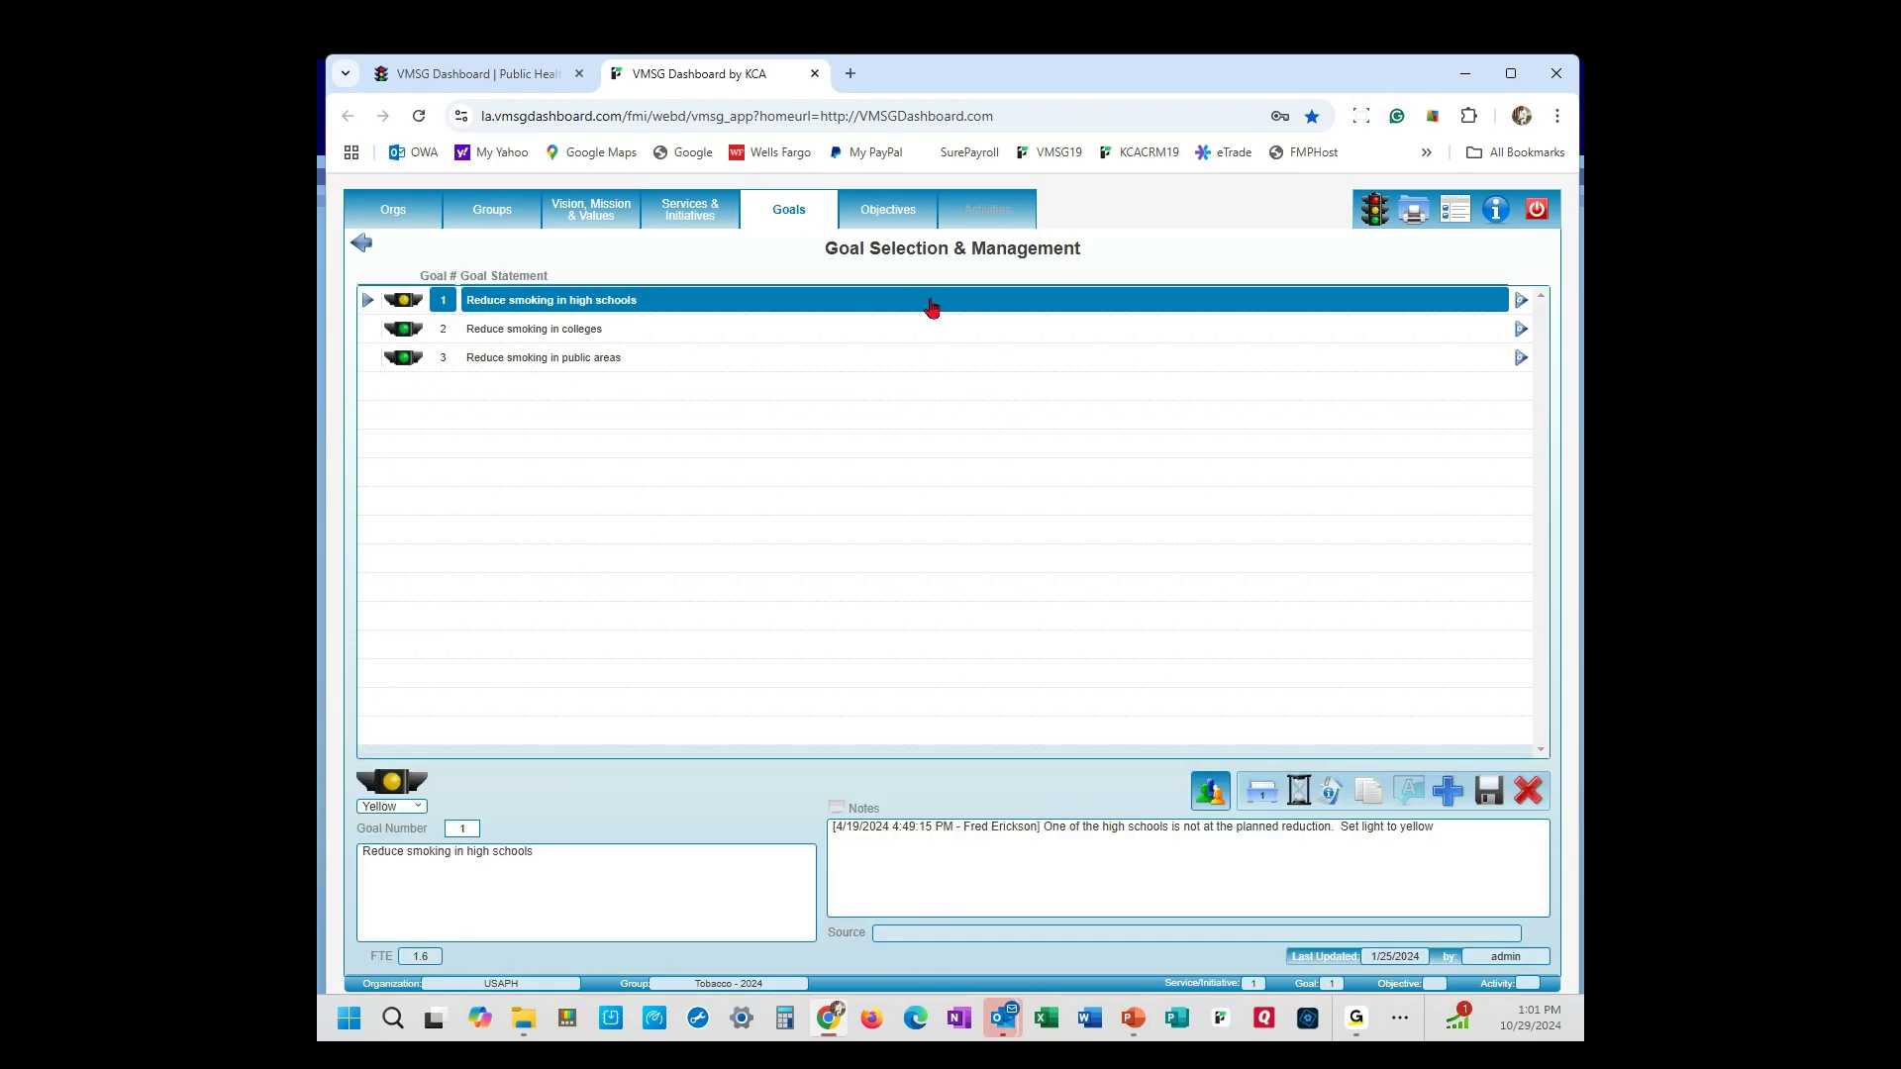
{"action": "left_click", "coordinate": [893, 213]}
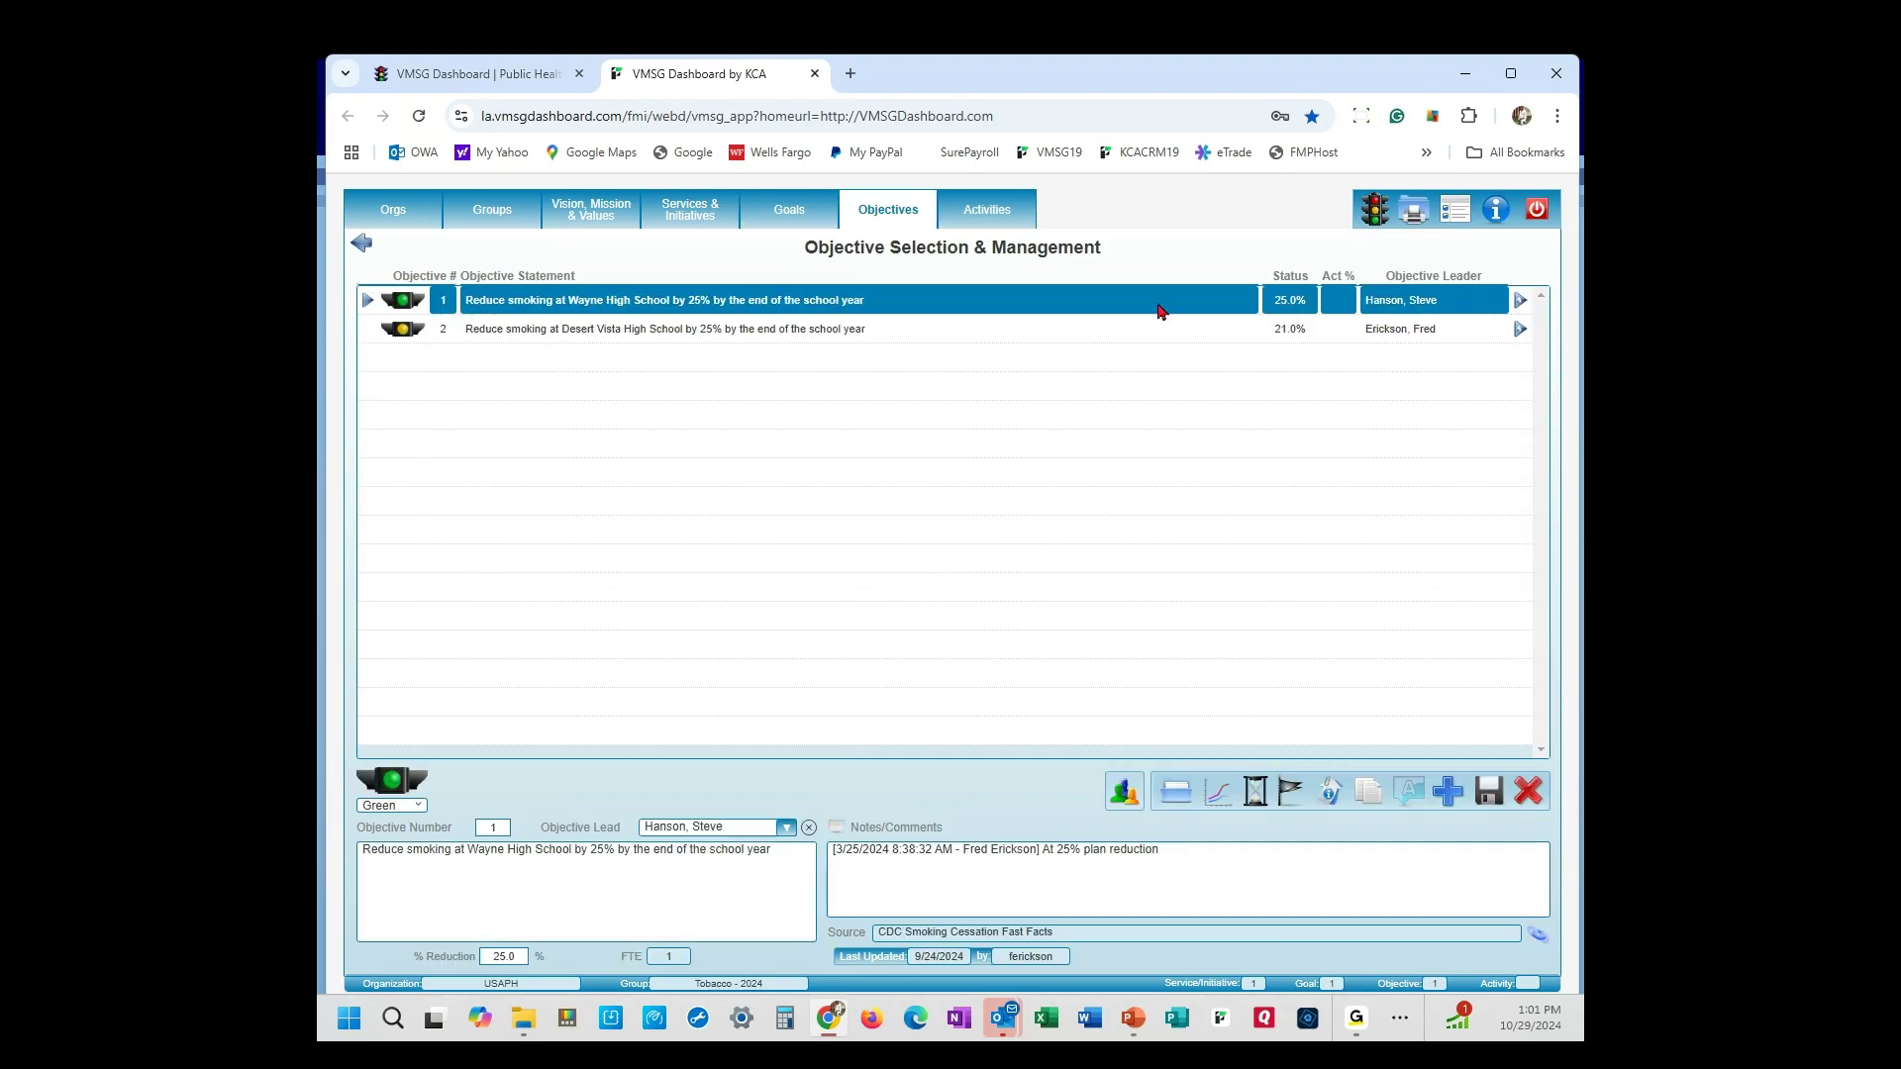
{"action": "left_click", "coordinate": [993, 206]}
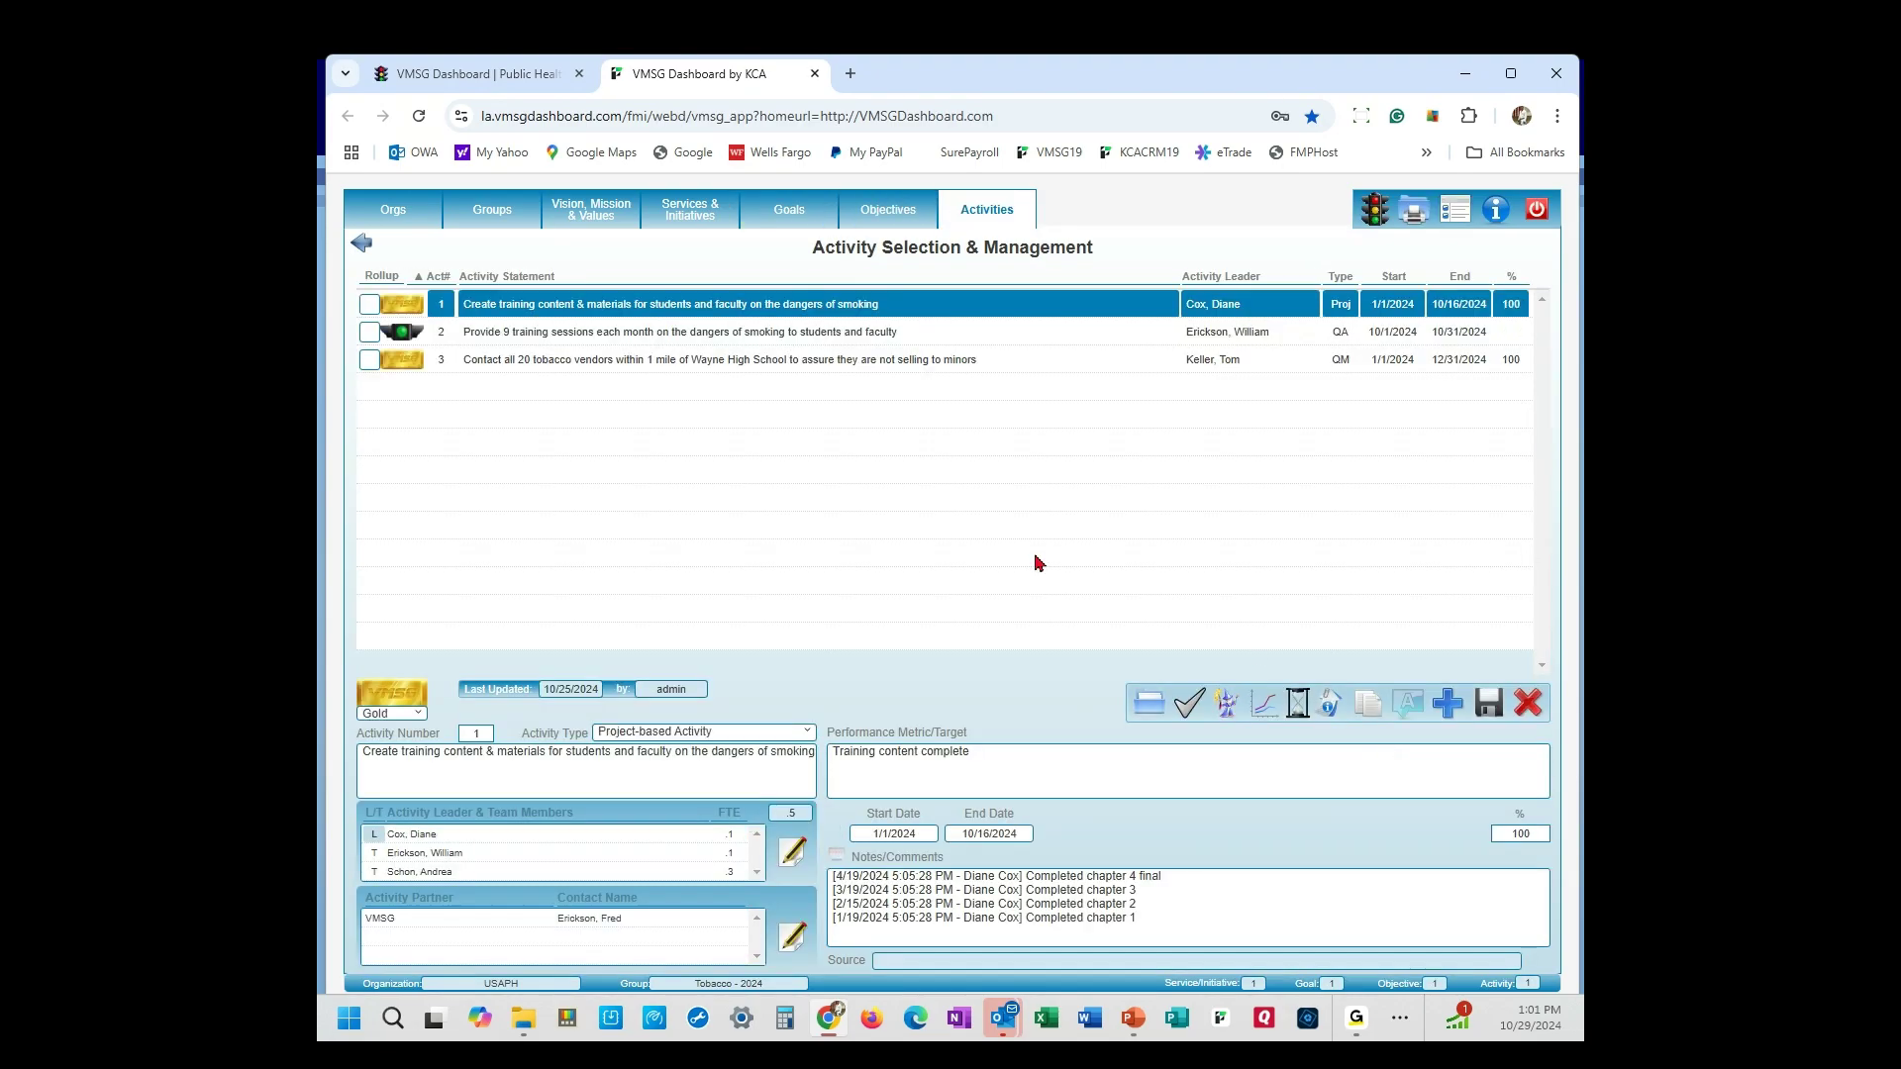